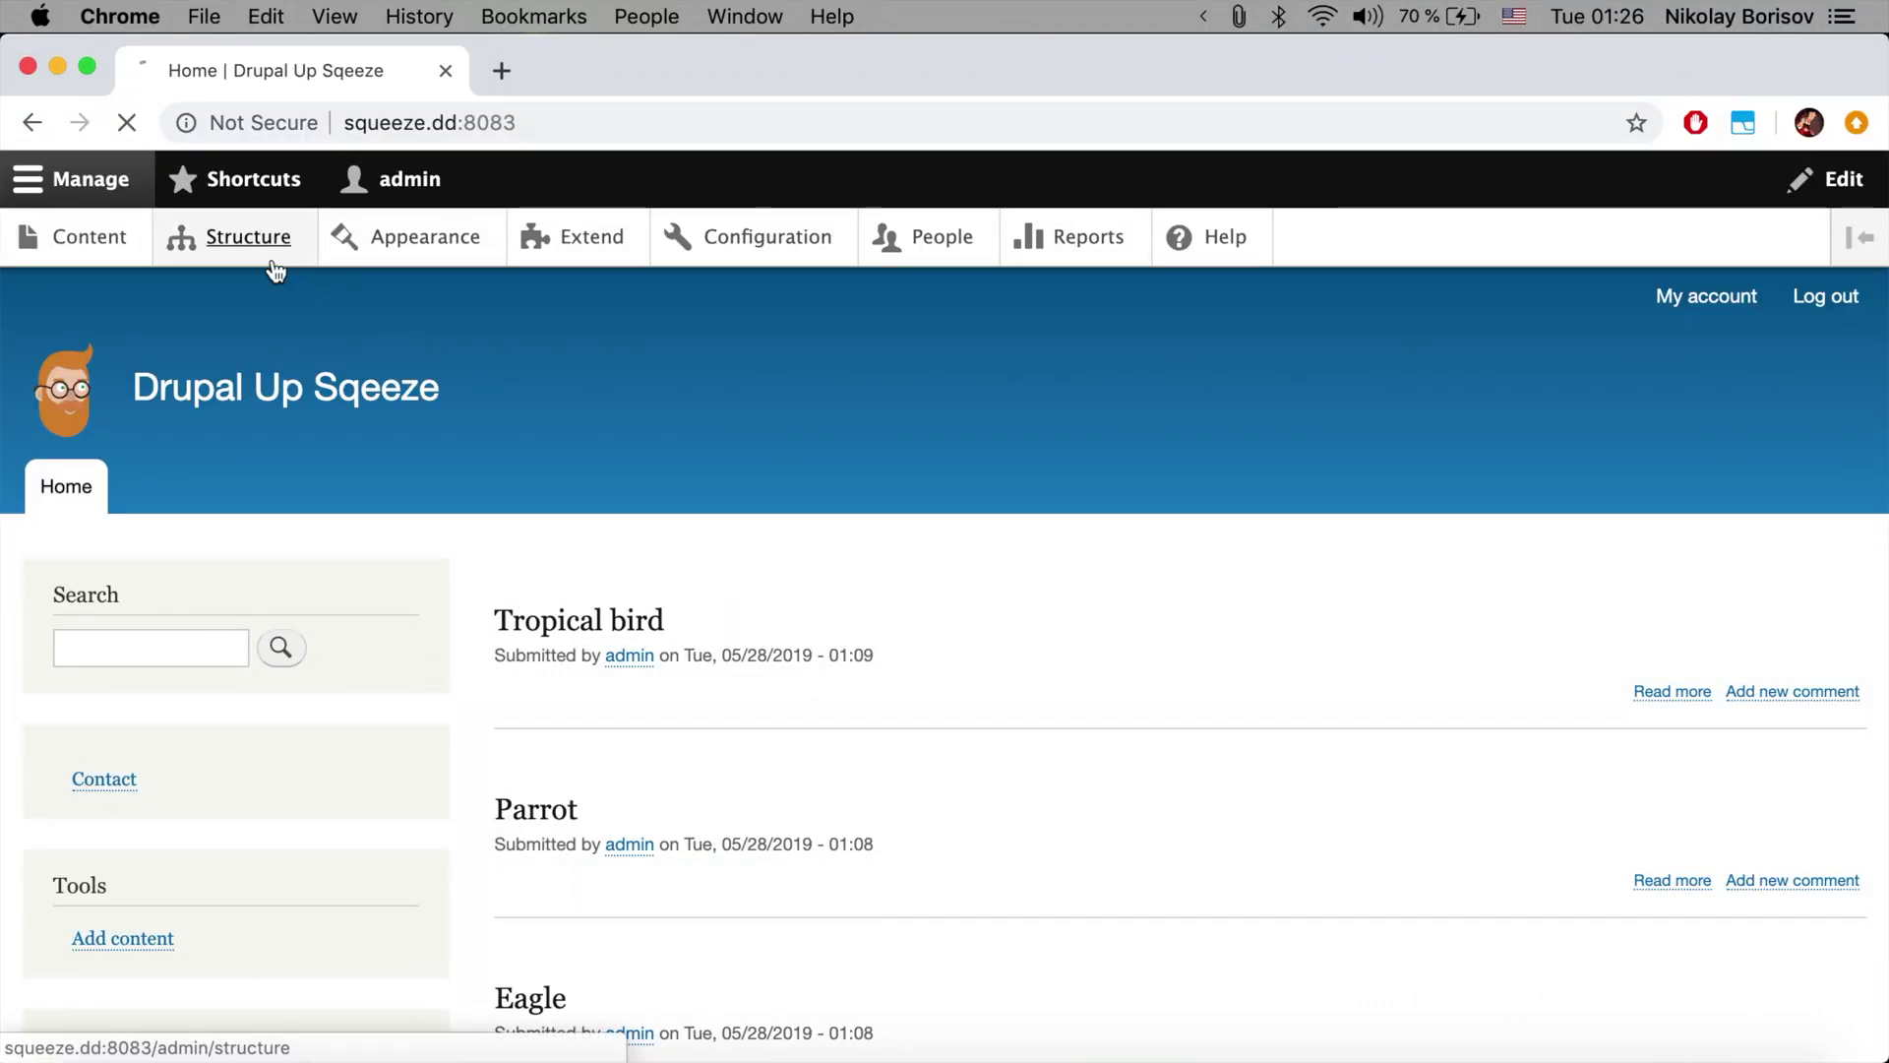
Step: Open the Structure administration page and scroll down to the Views entry
{"action": "left_click", "coordinate": [242, 237]}
{"action": "scroll", "coordinate": [589, 658], "scroll_direction": "down", "scroll_amount": 5}
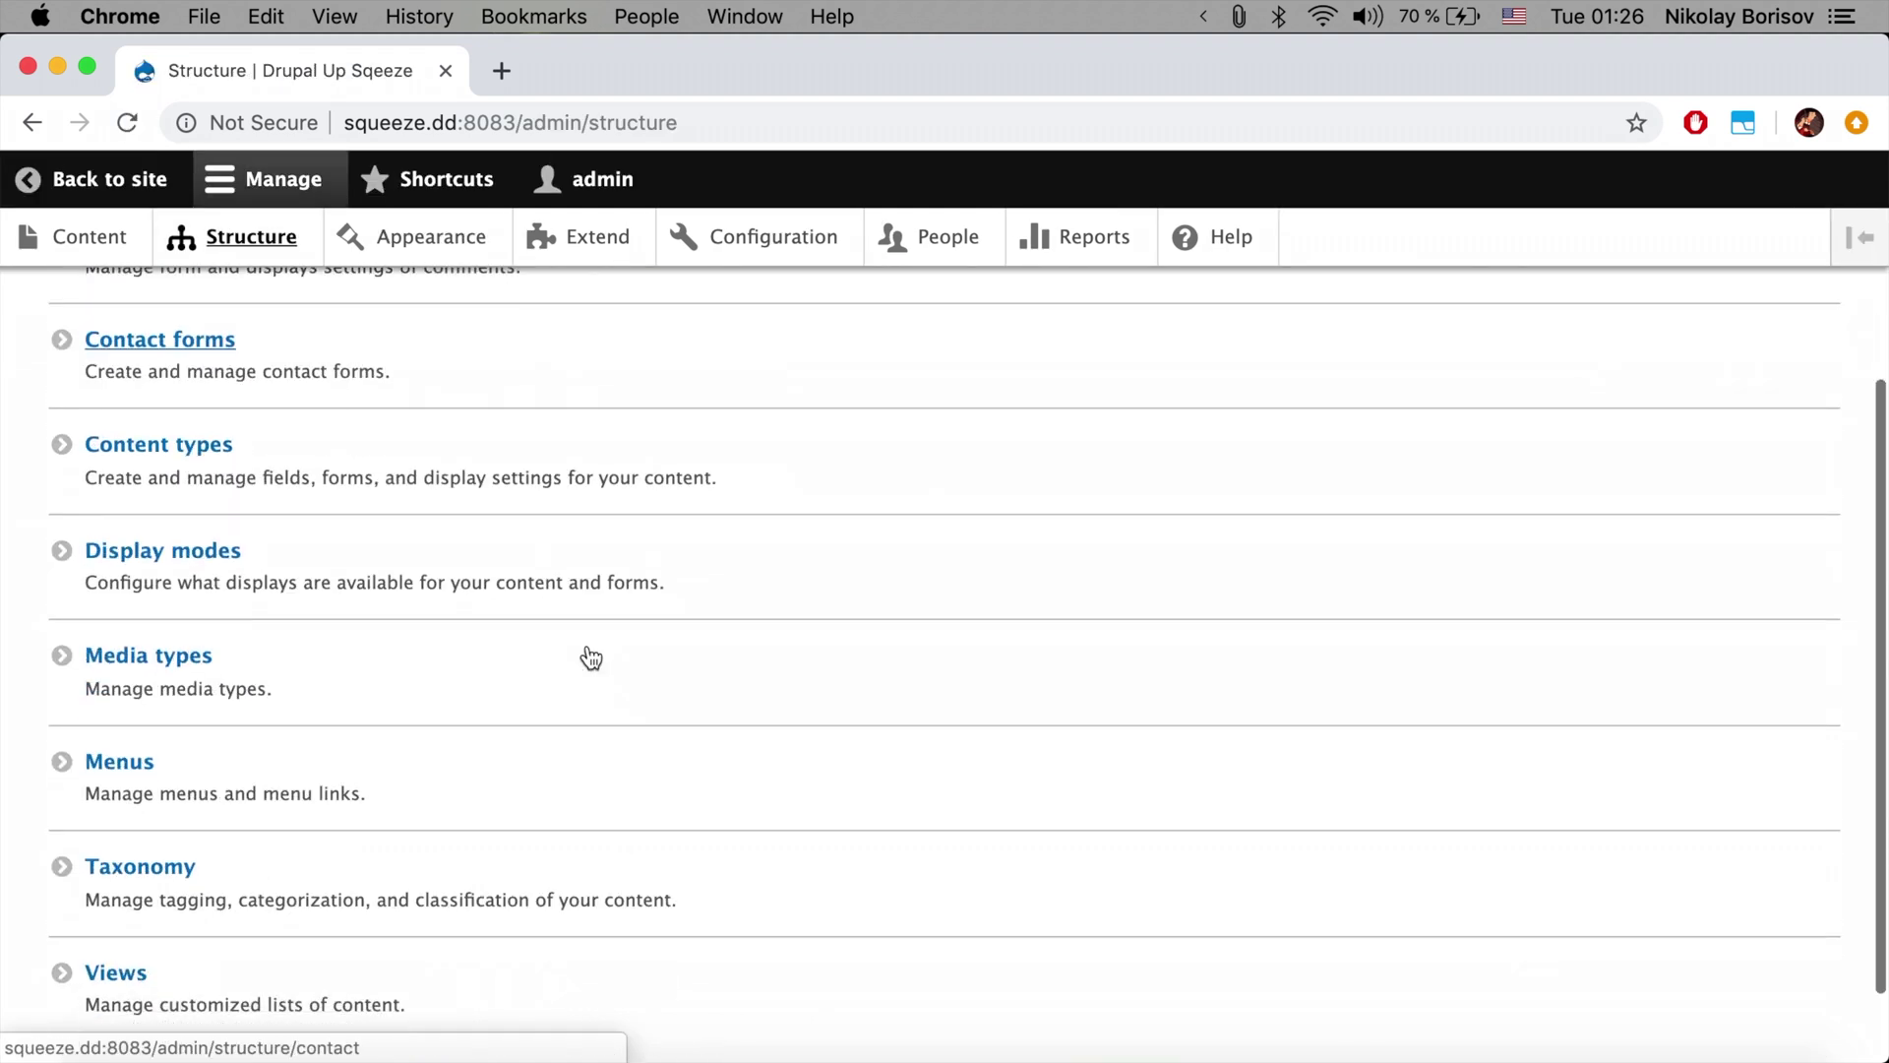
{"action": "scroll", "coordinate": [496, 836], "scroll_direction": "down", "scroll_amount": 2}
Step: Start a new view from the Views list and name it 'AJAX overview'
{"action": "left_click", "coordinate": [455, 911]}
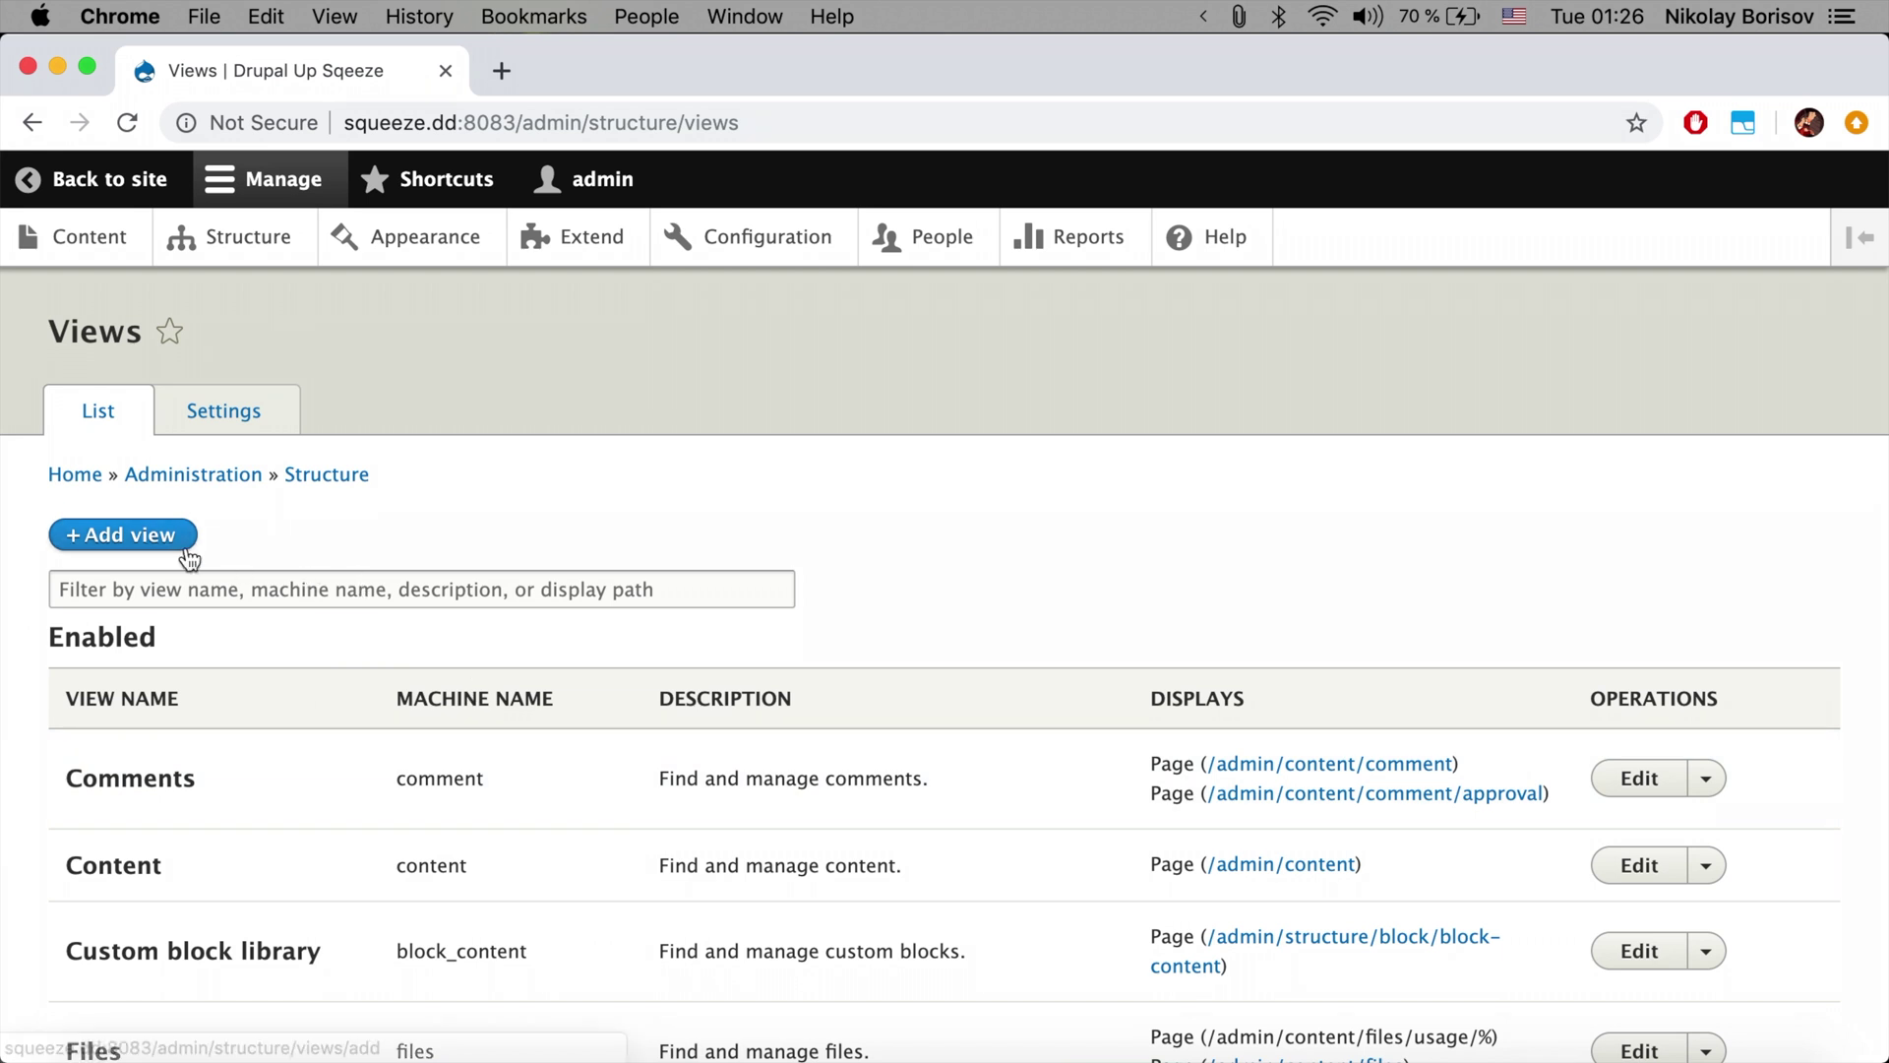
{"action": "left_click", "coordinate": [162, 554]}
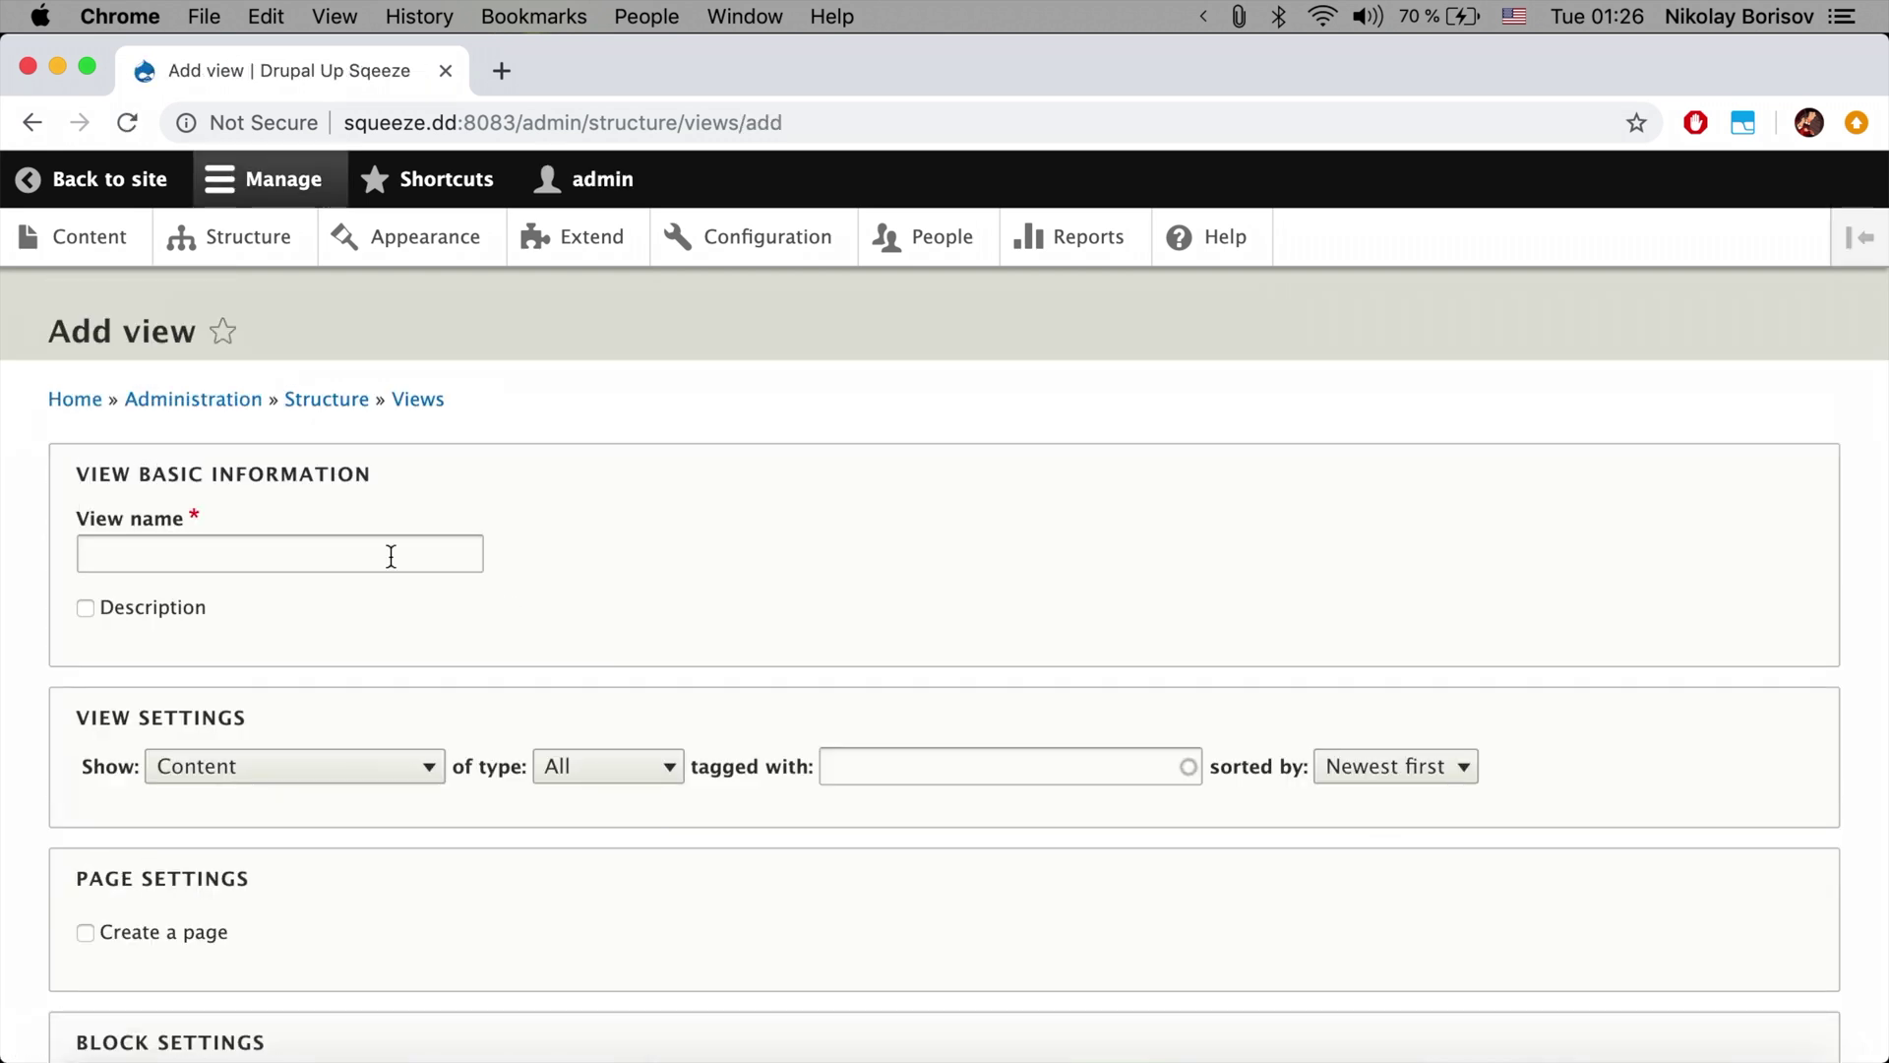
{"action": "left_click", "coordinate": [391, 554]}
{"action": "type", "text": "A"}
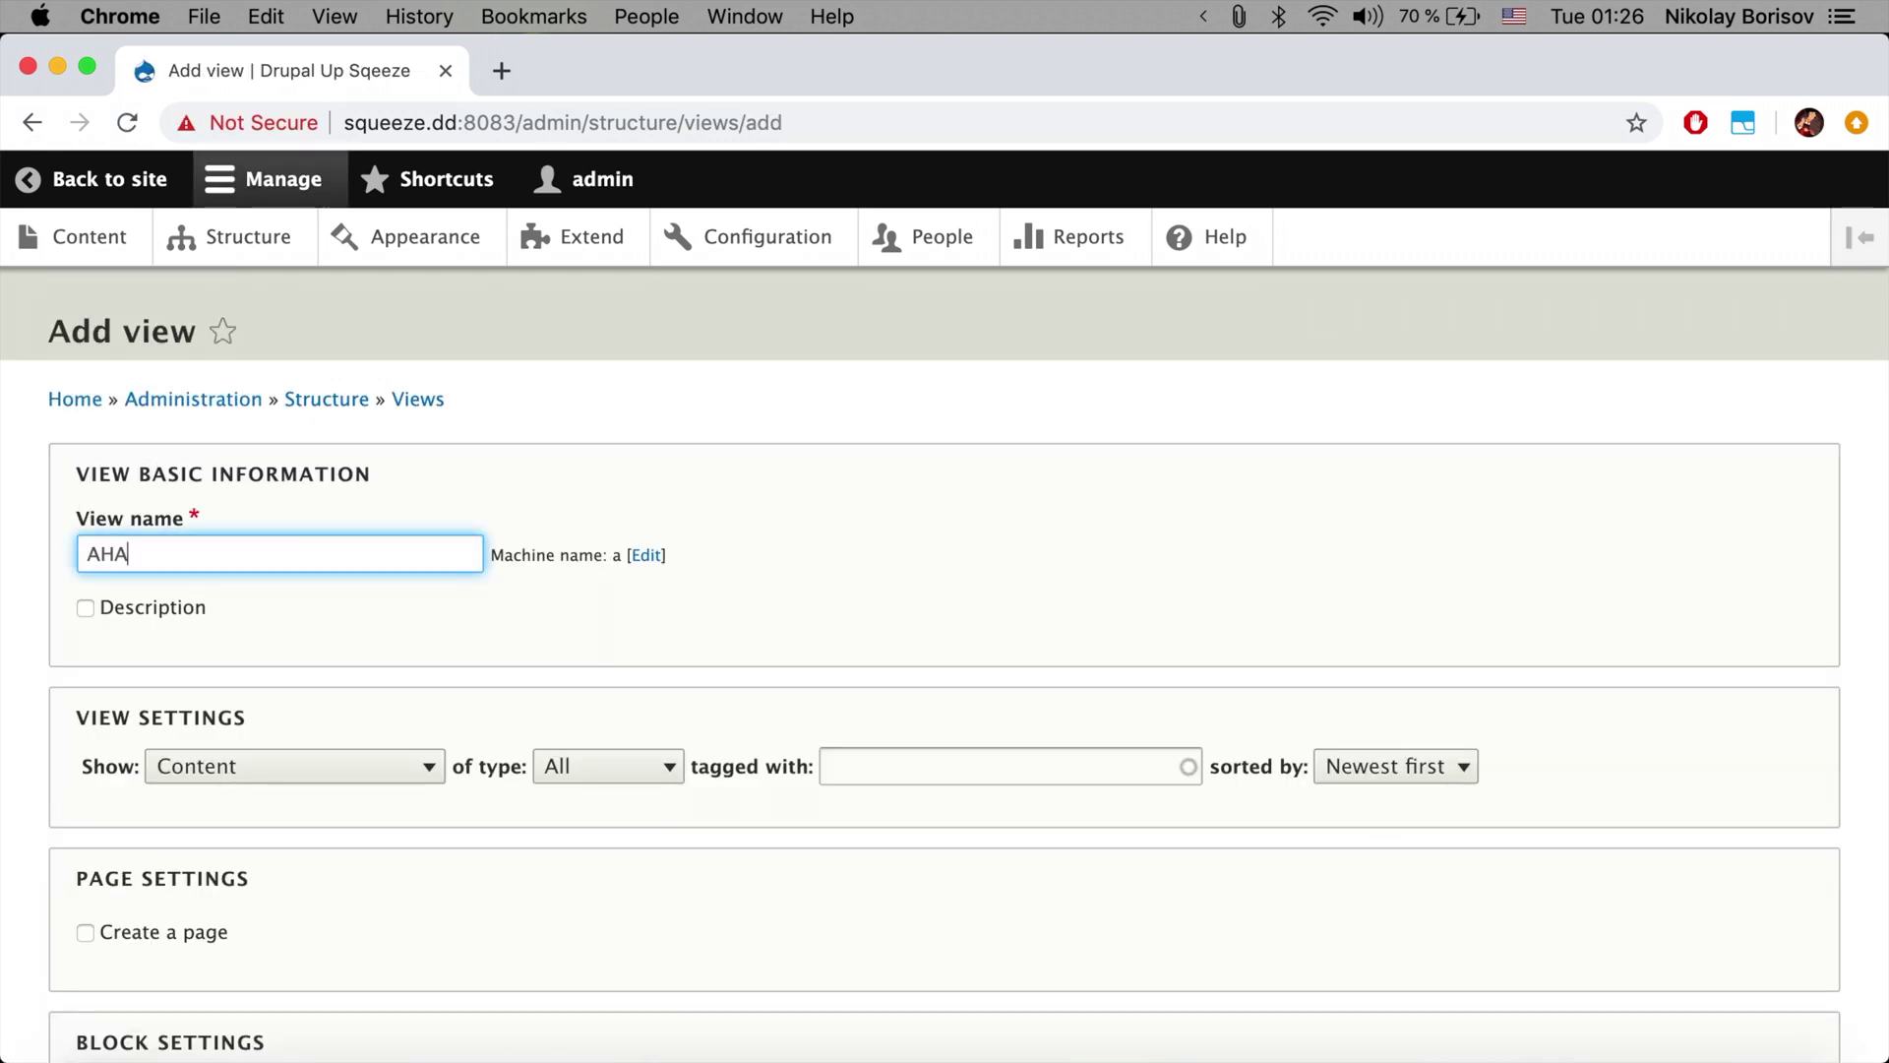
{"action": "type", "text": "HA"}
{"action": "key", "text": "BackSpace"}
{"action": "key", "text": "BackSpace"}
{"action": "type", "text": "JAX"}
{"action": "type", "text": " i"}
{"action": "key", "text": "BackSpace"}
{"action": "type", "text": "overview"}
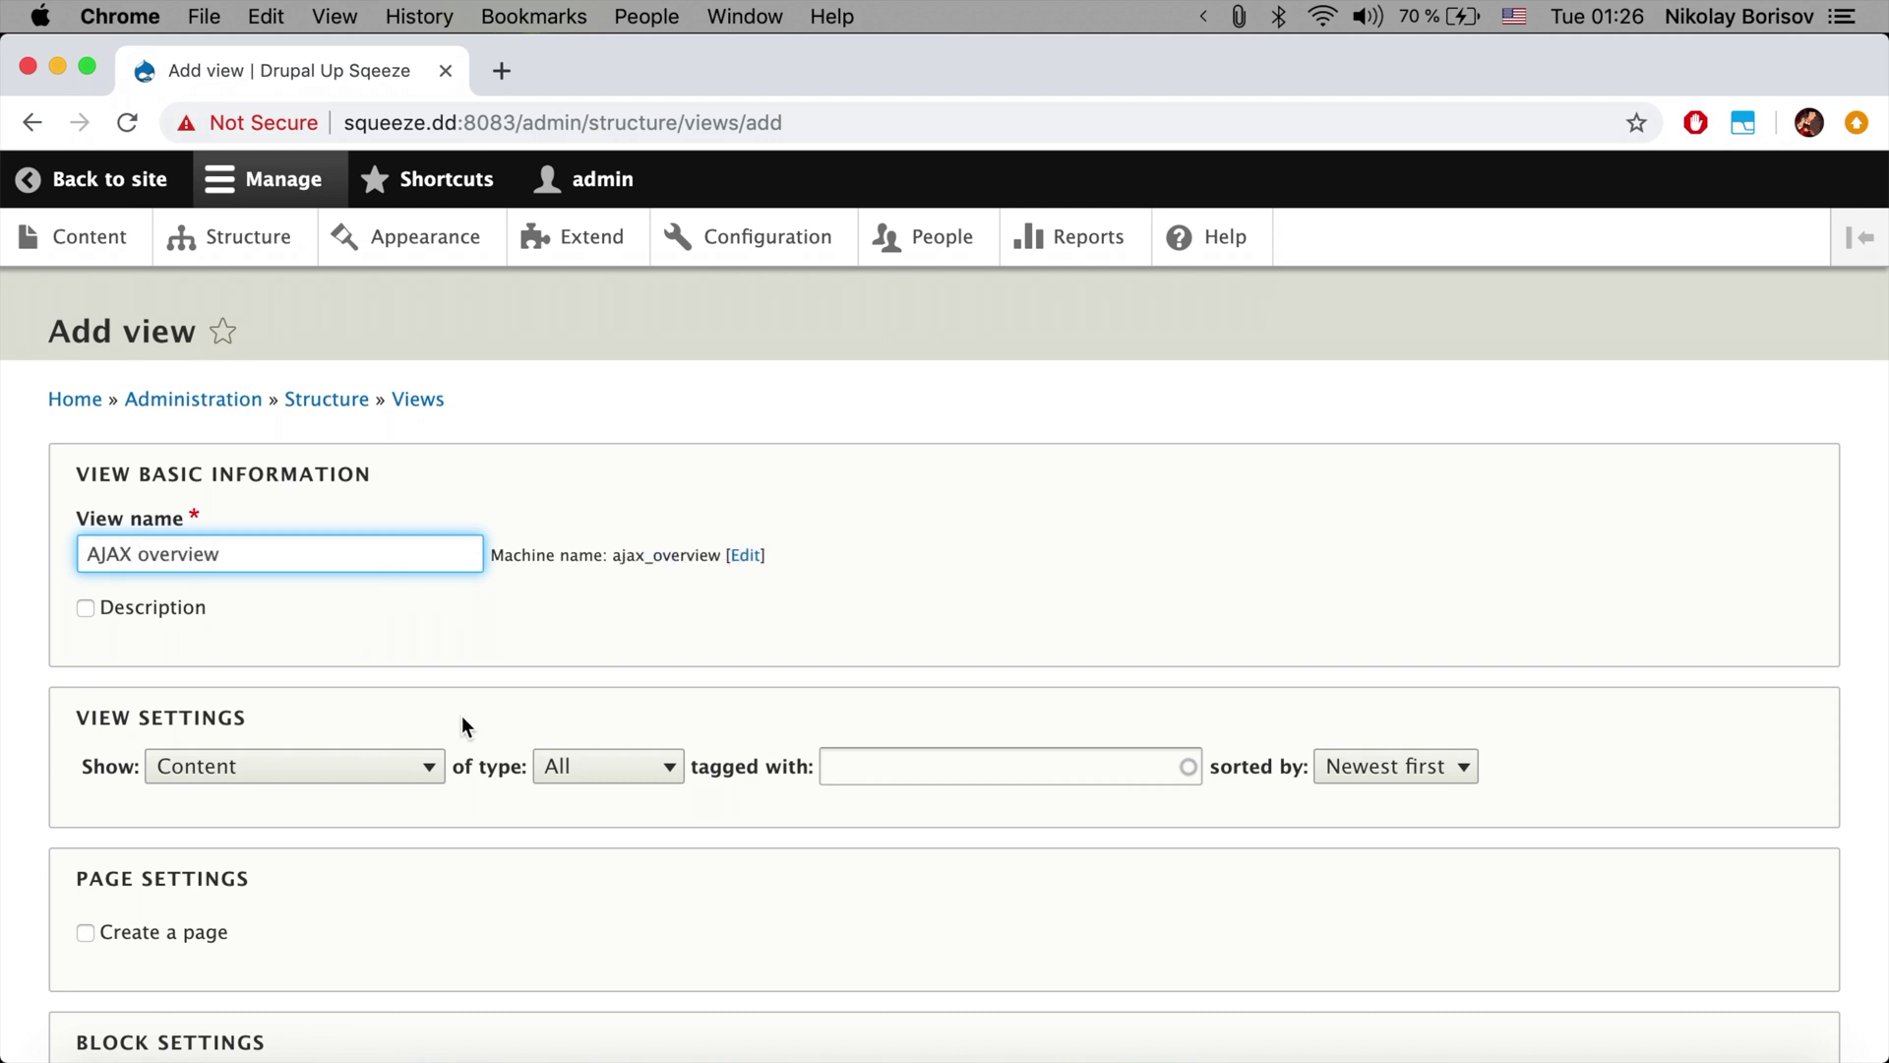
Step: Give the view a page display with 4 items per page, then save and edit it
{"action": "scroll", "coordinate": [503, 738], "scroll_direction": "down", "scroll_amount": 5}
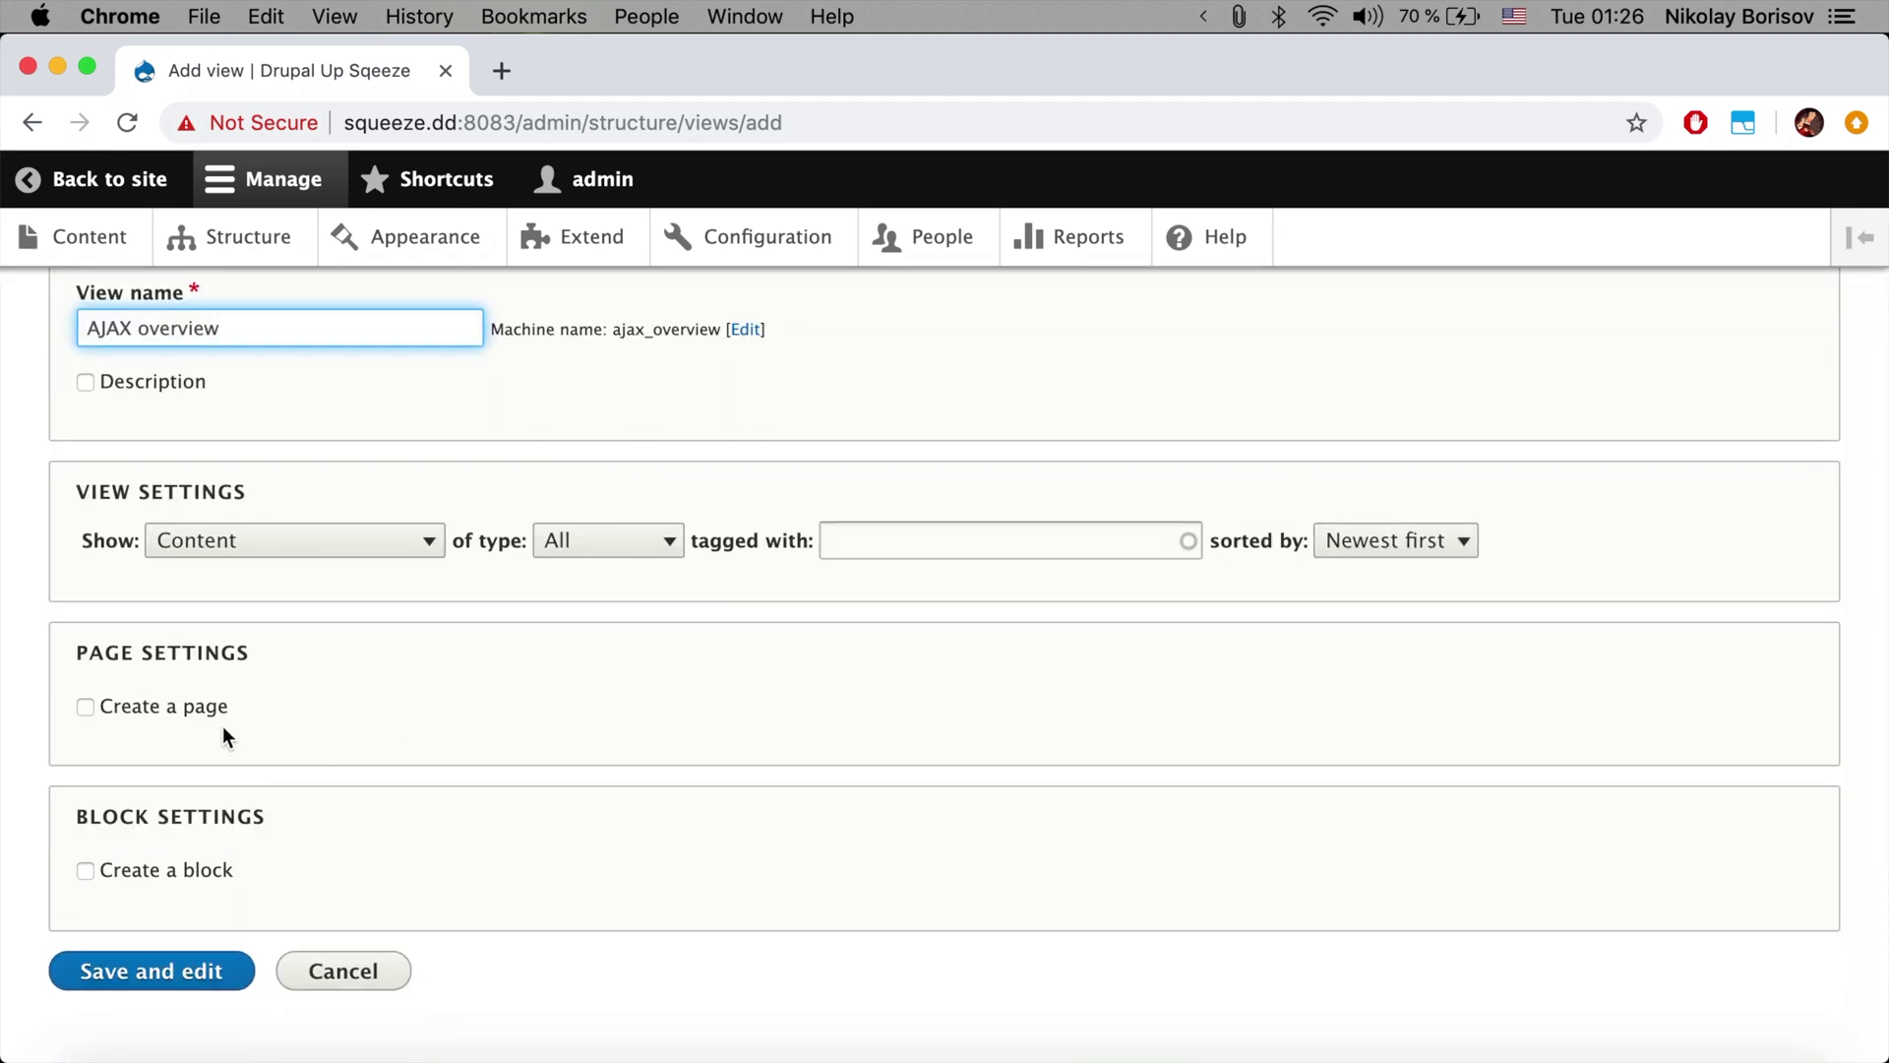
{"action": "left_click", "coordinate": [190, 708]}
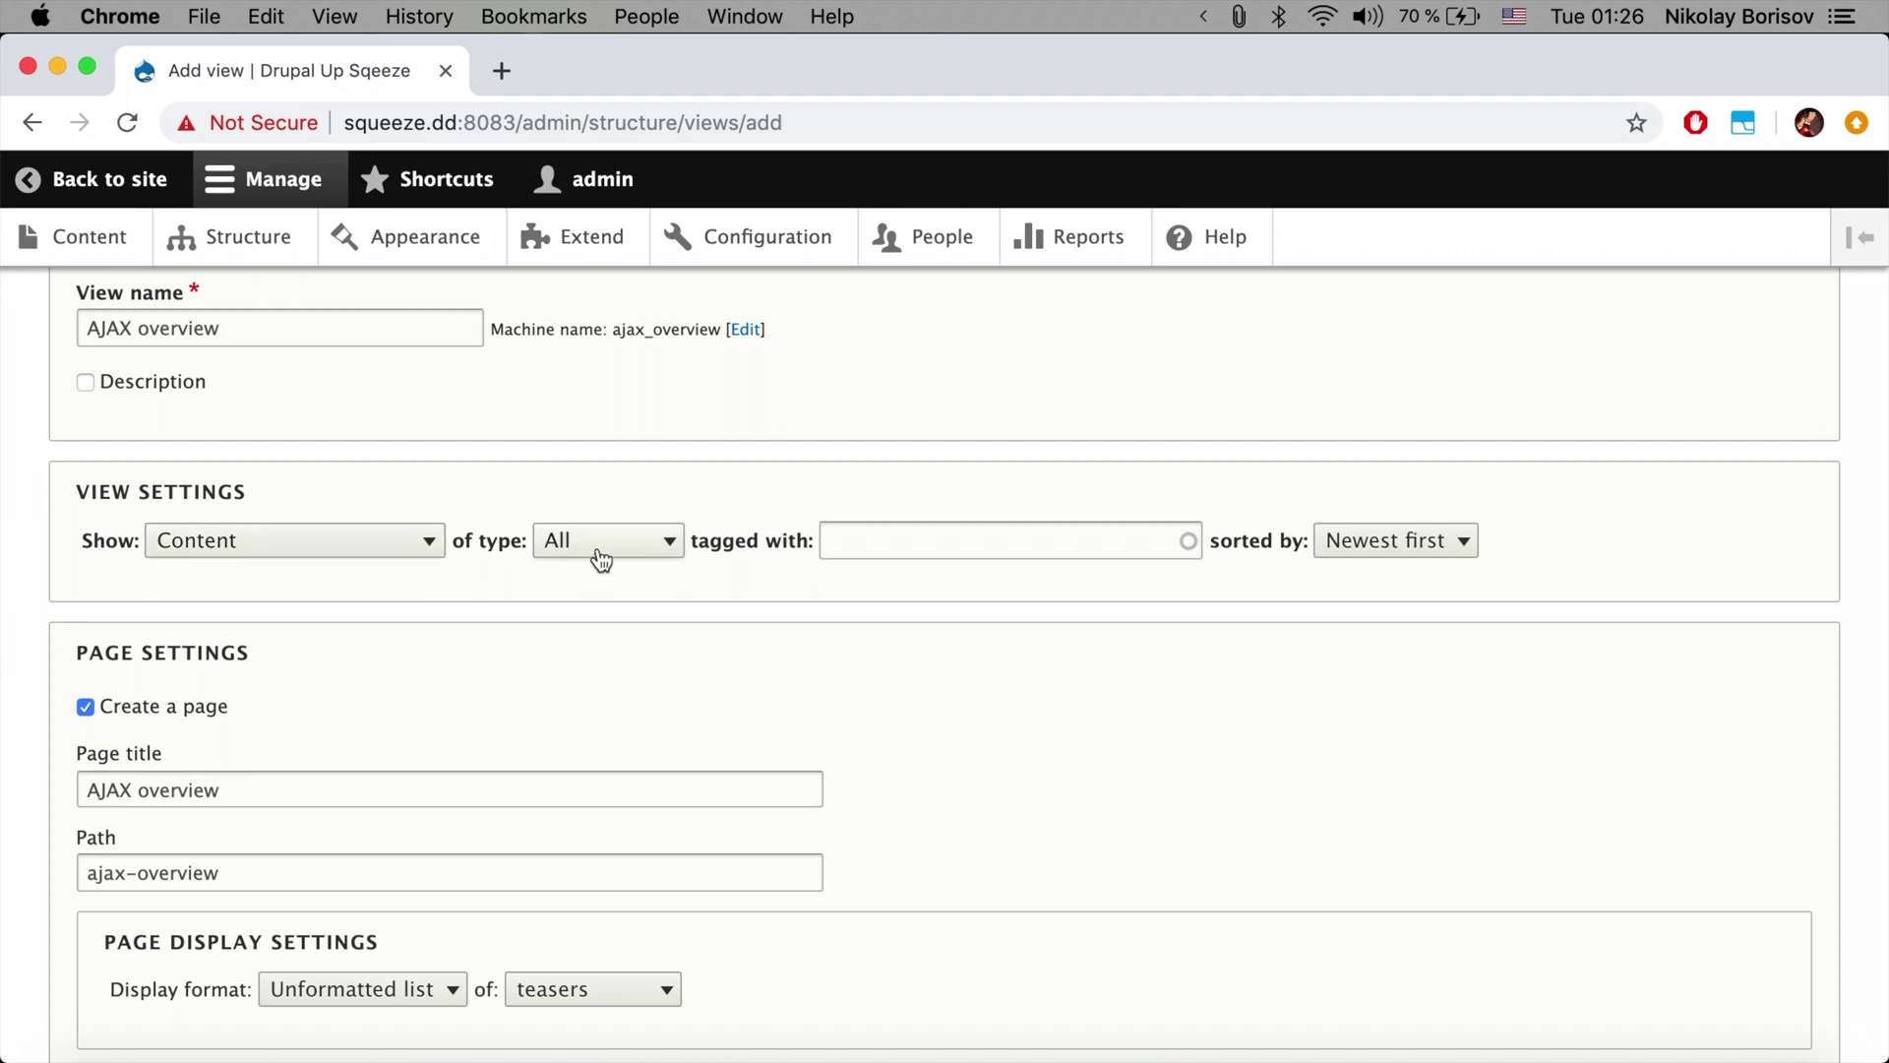
{"action": "scroll", "coordinate": [311, 683], "scroll_direction": "down", "scroll_amount": 3}
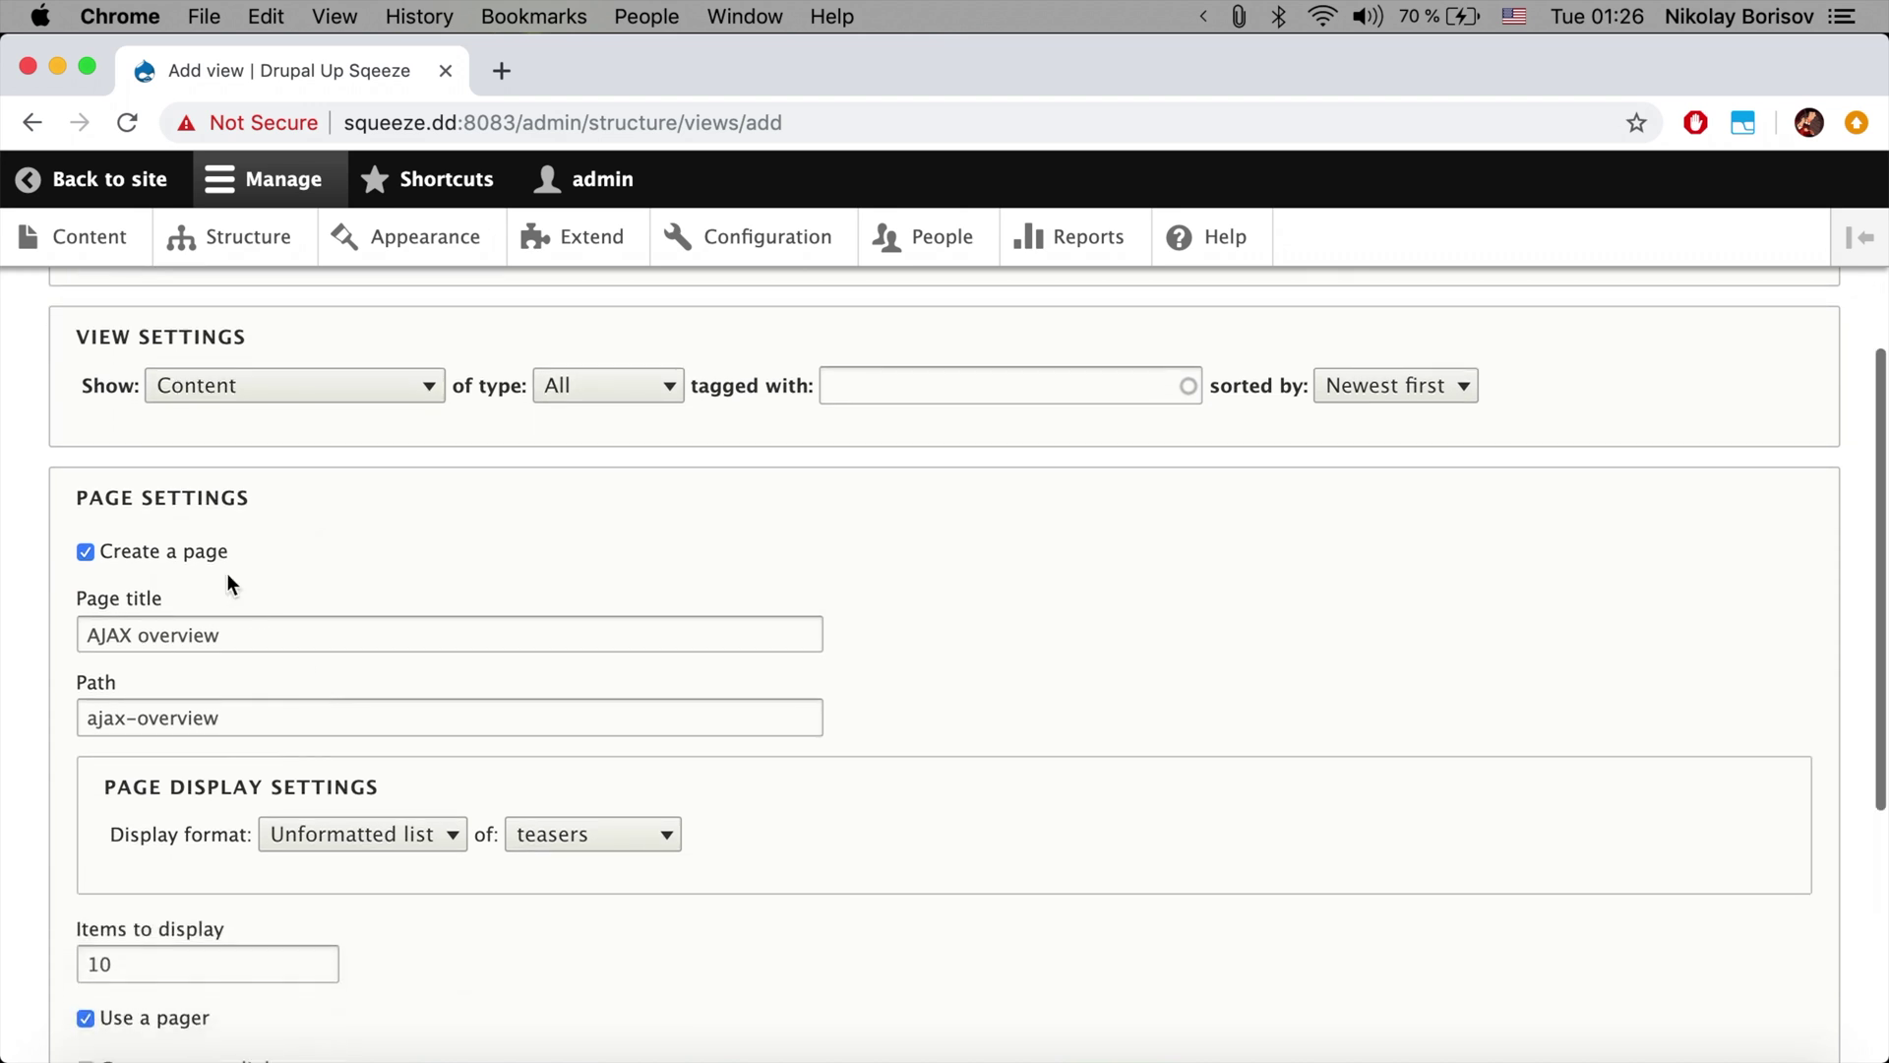
{"action": "scroll", "coordinate": [311, 736], "scroll_direction": "down", "scroll_amount": 5}
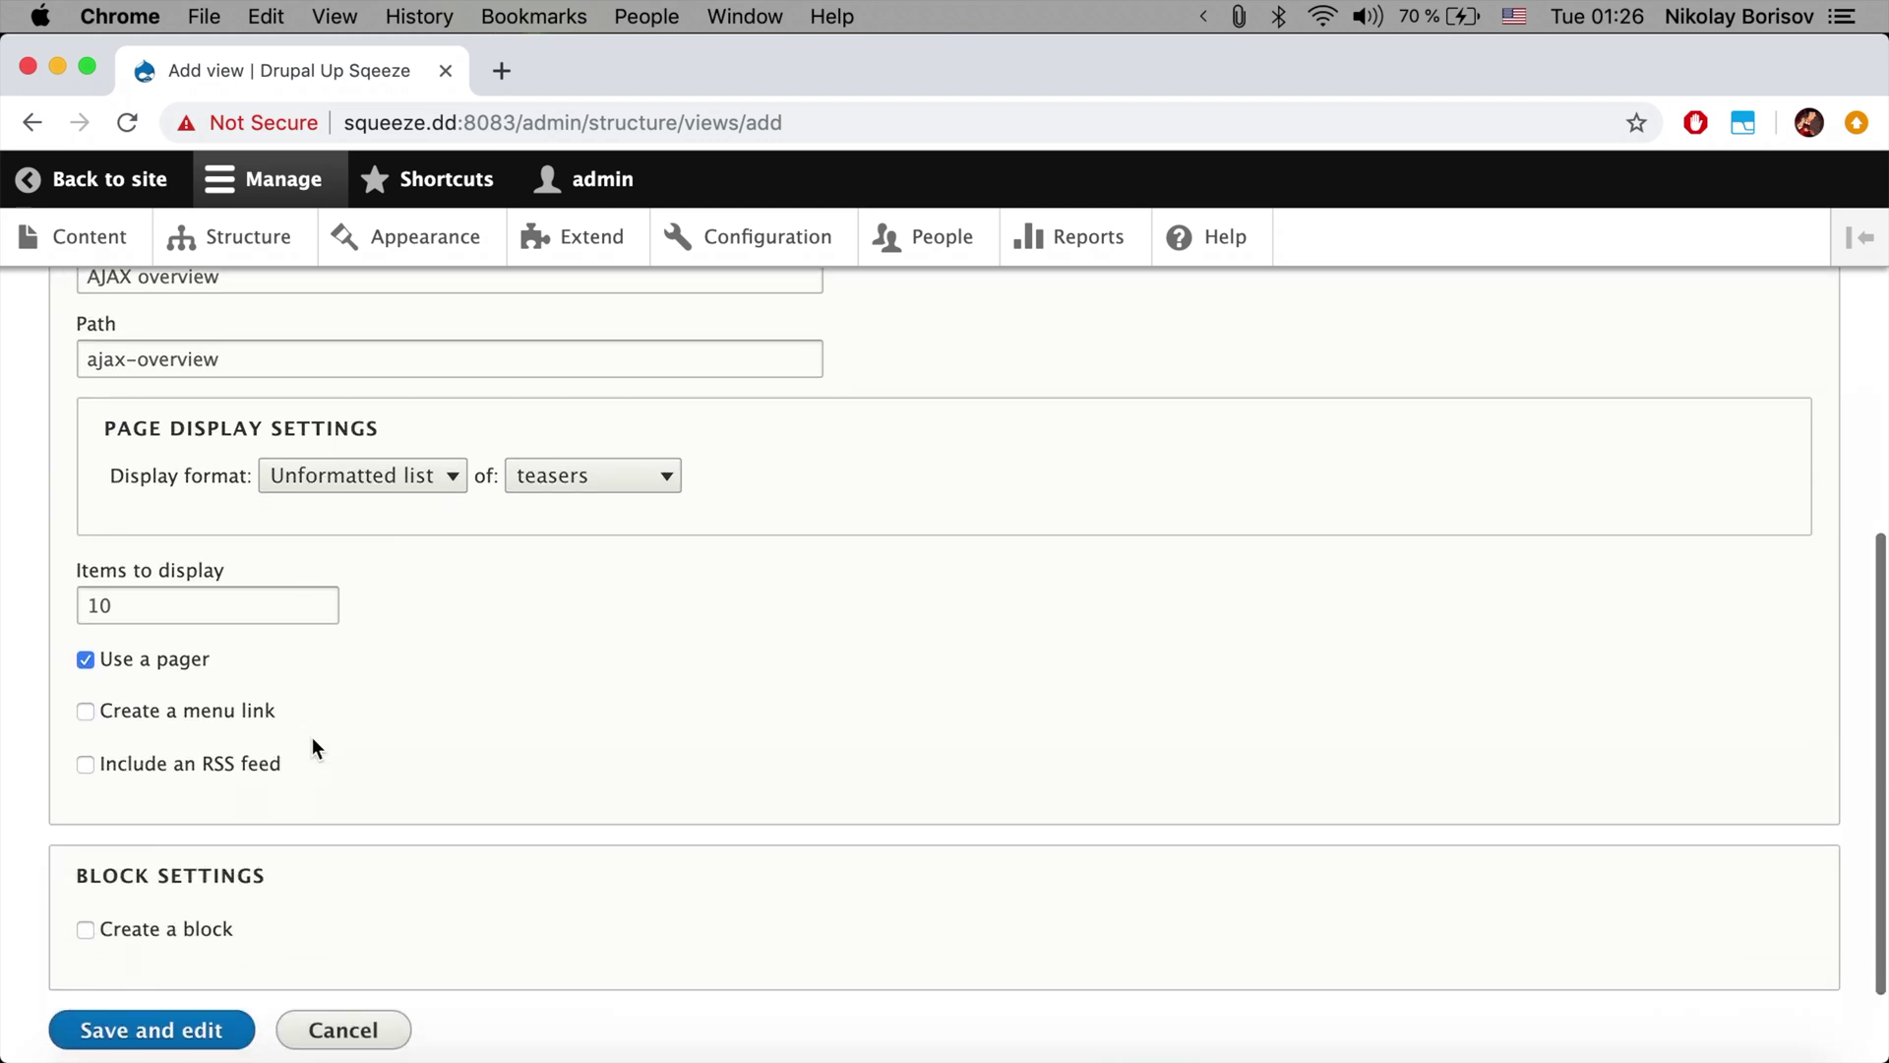
{"action": "left_click_drag", "start_coordinate": [117, 603], "coordinate": [67, 605]}
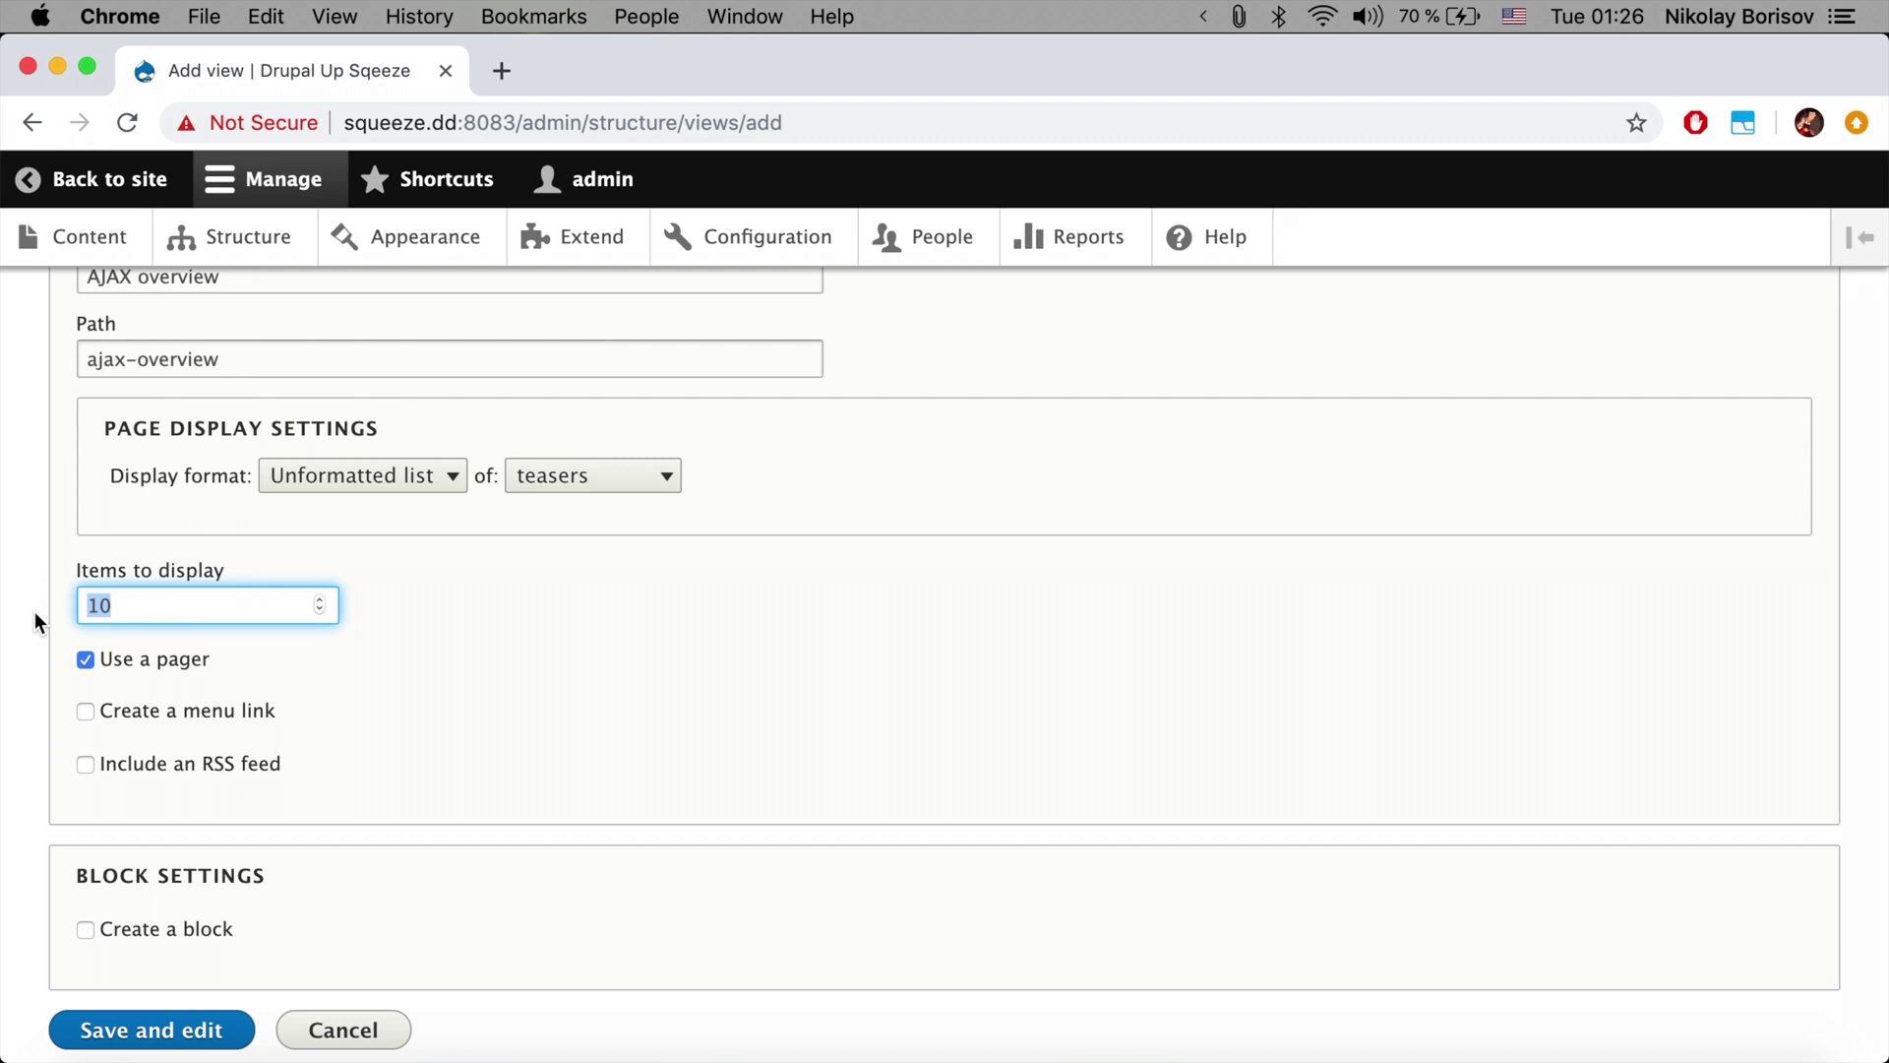
{"action": "type", "text": "4"}
{"action": "scroll", "coordinate": [481, 829], "scroll_direction": "down", "scroll_amount": 1}
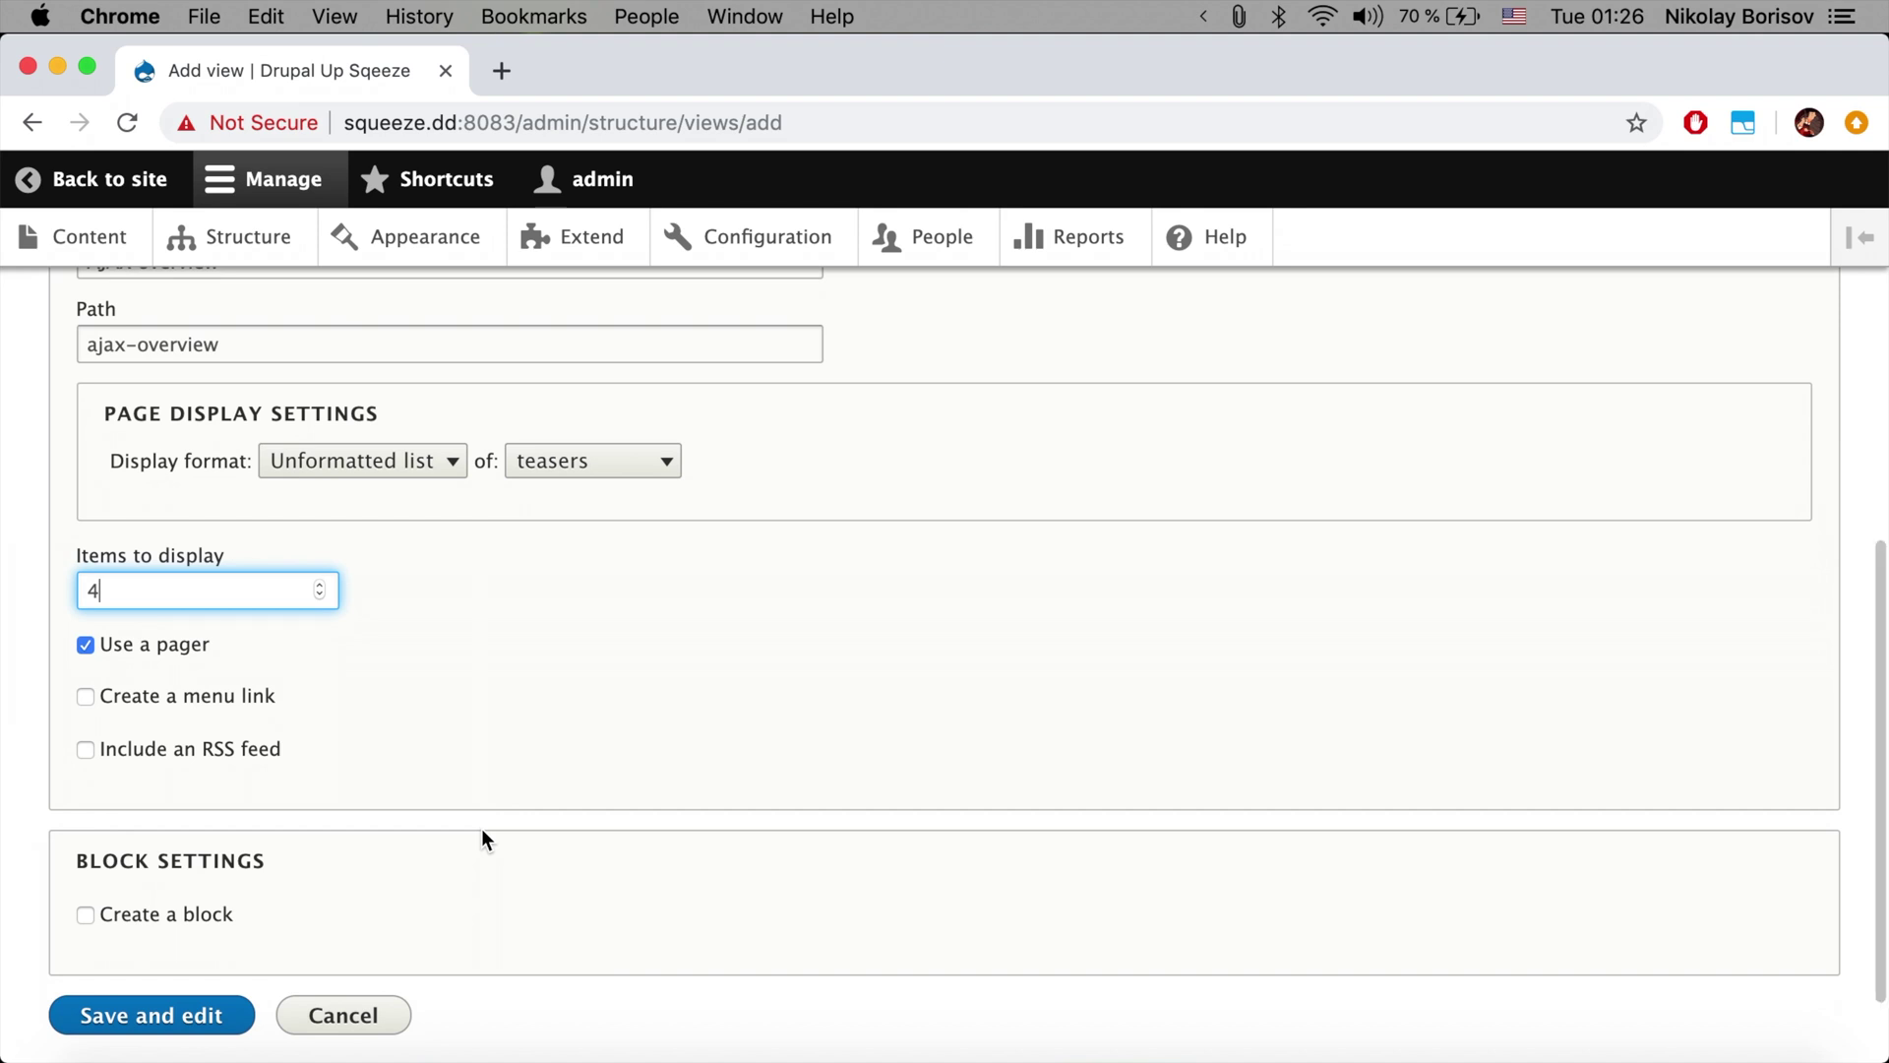
{"action": "left_click", "coordinate": [174, 1013]}
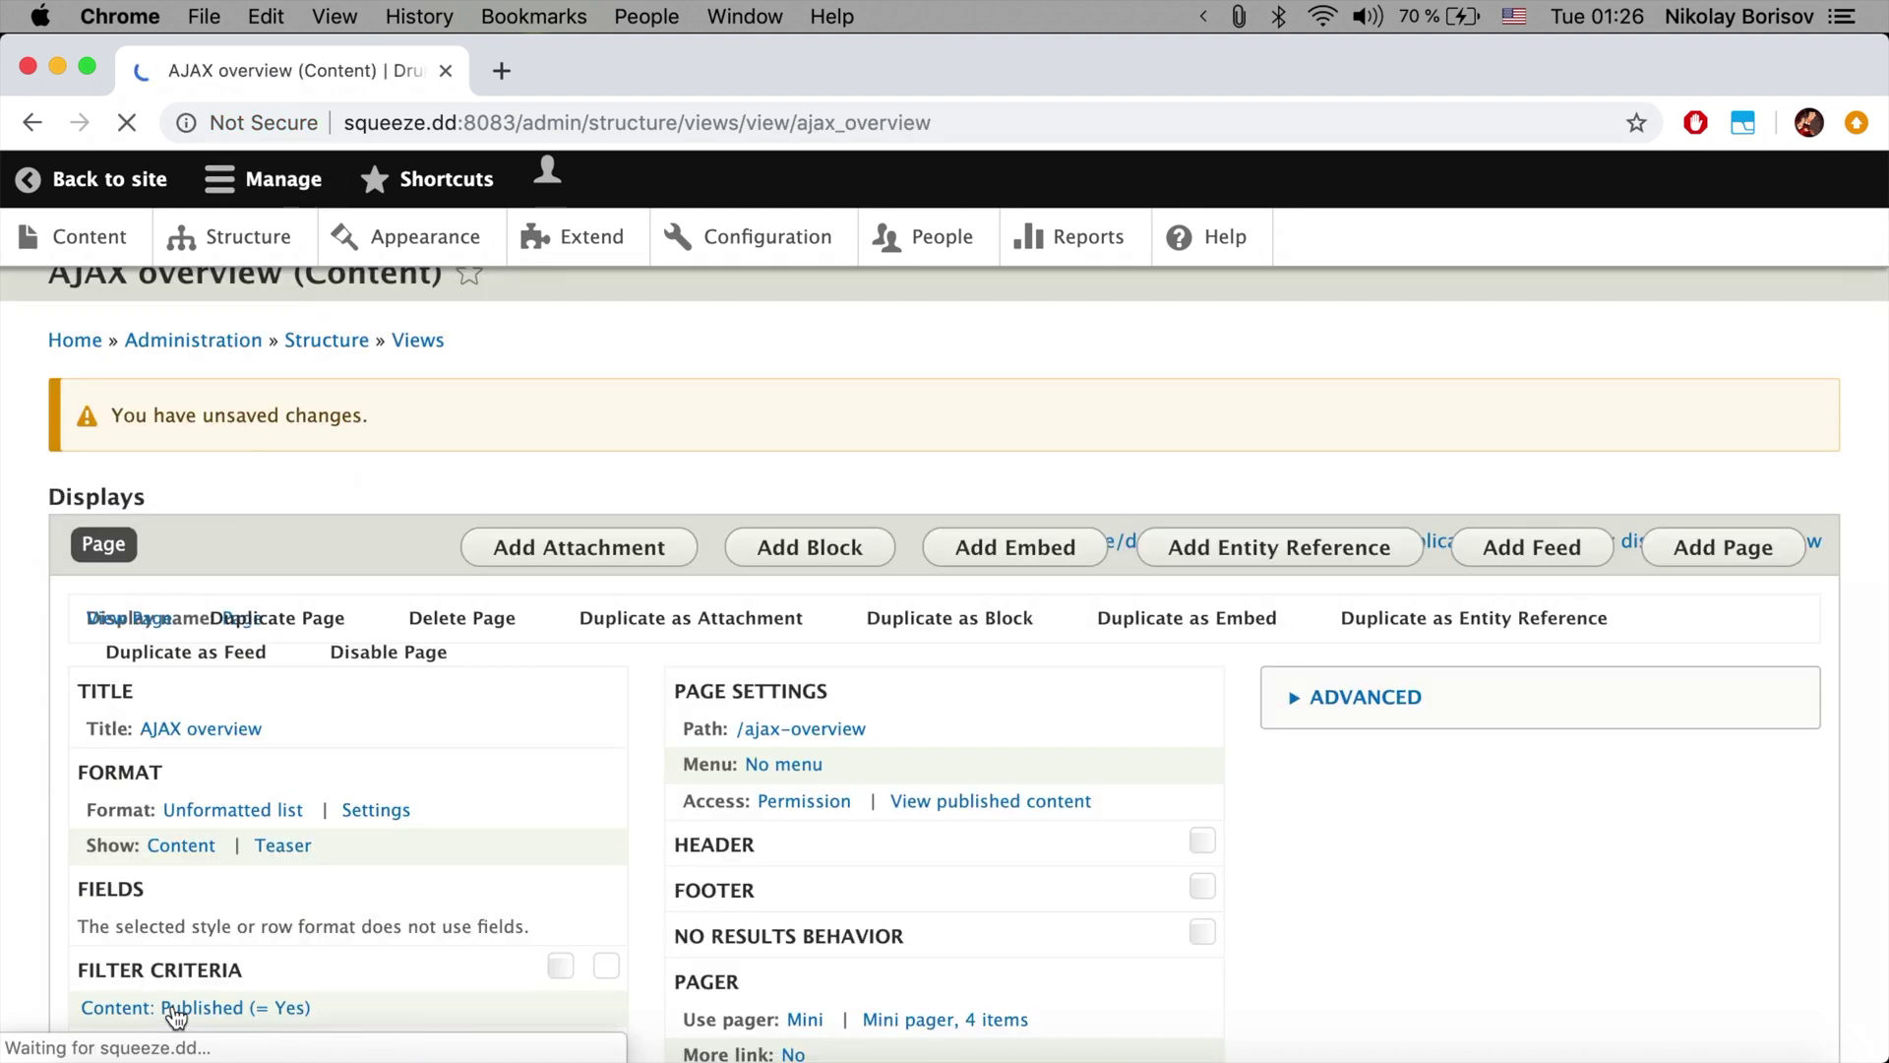
Step: Check the preview lists four posts and advance its mini pager to page 2
{"action": "scroll", "coordinate": [392, 802], "scroll_direction": "down", "scroll_amount": 15}
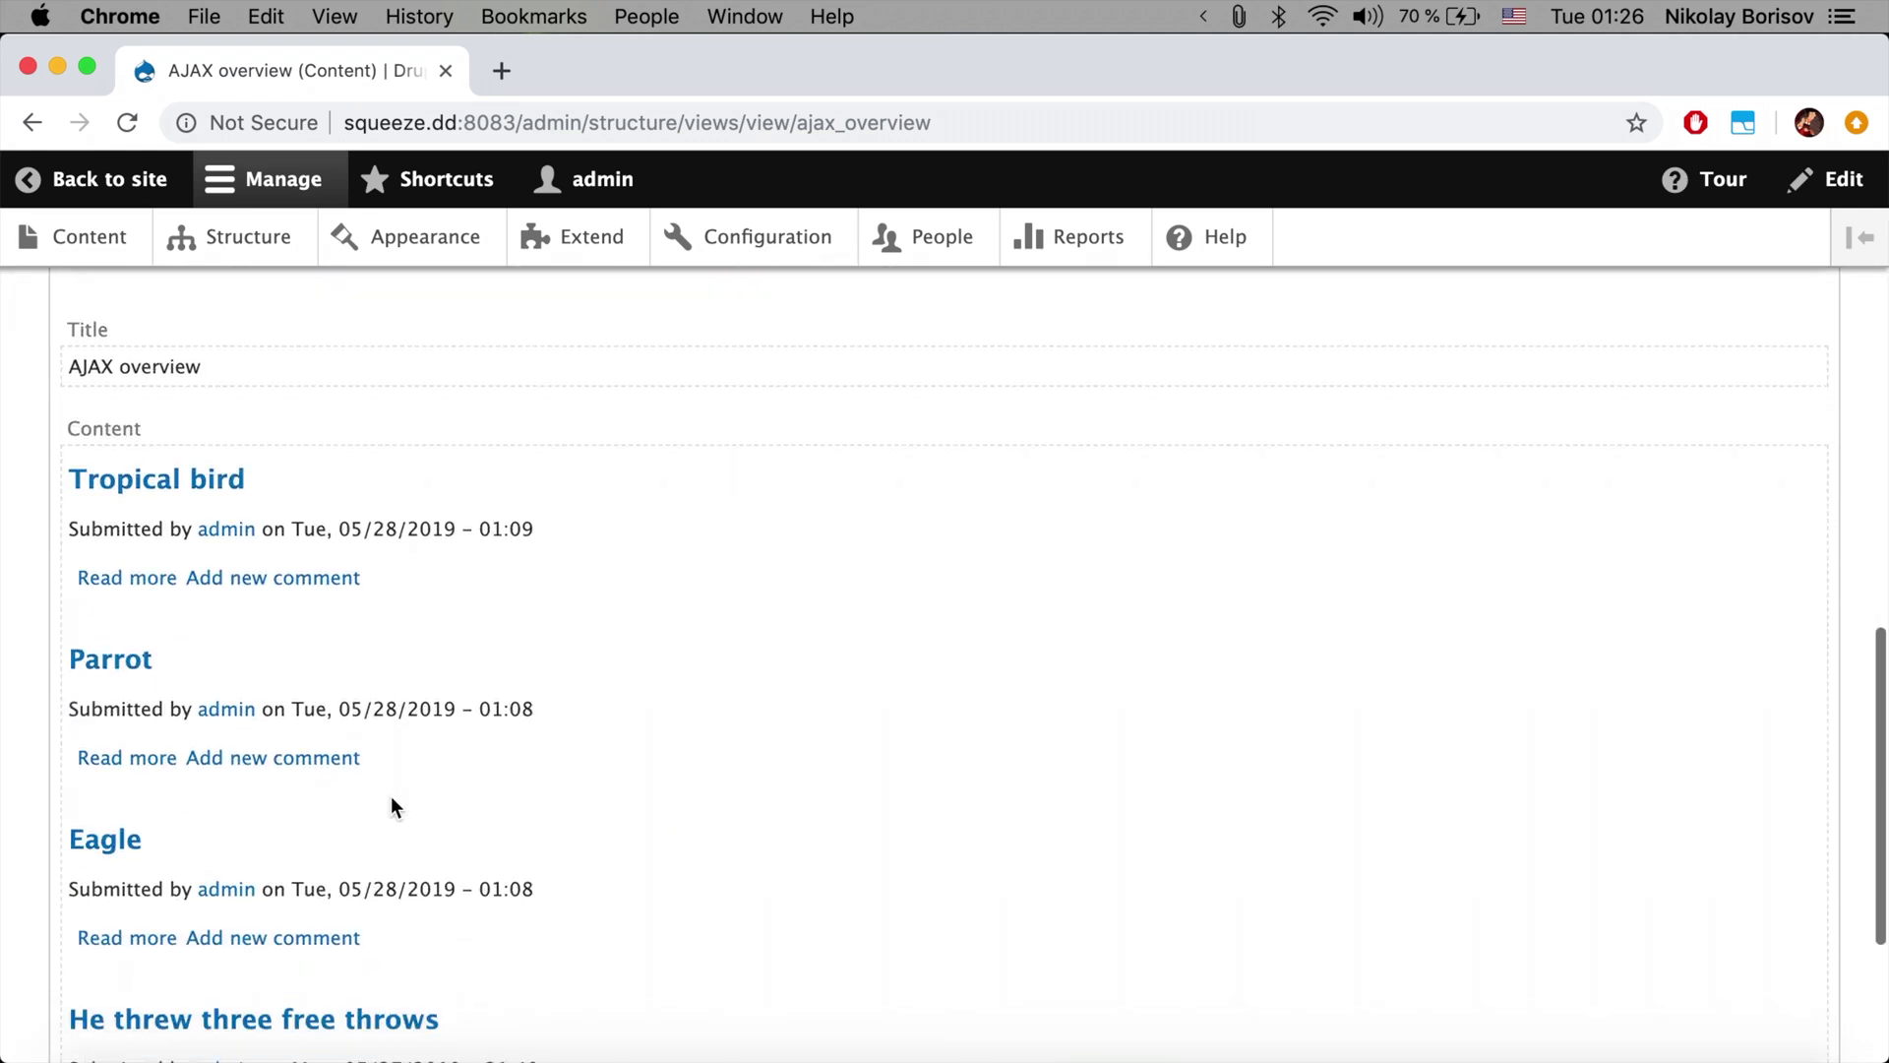
{"action": "scroll", "coordinate": [392, 803], "scroll_direction": "down", "scroll_amount": 5}
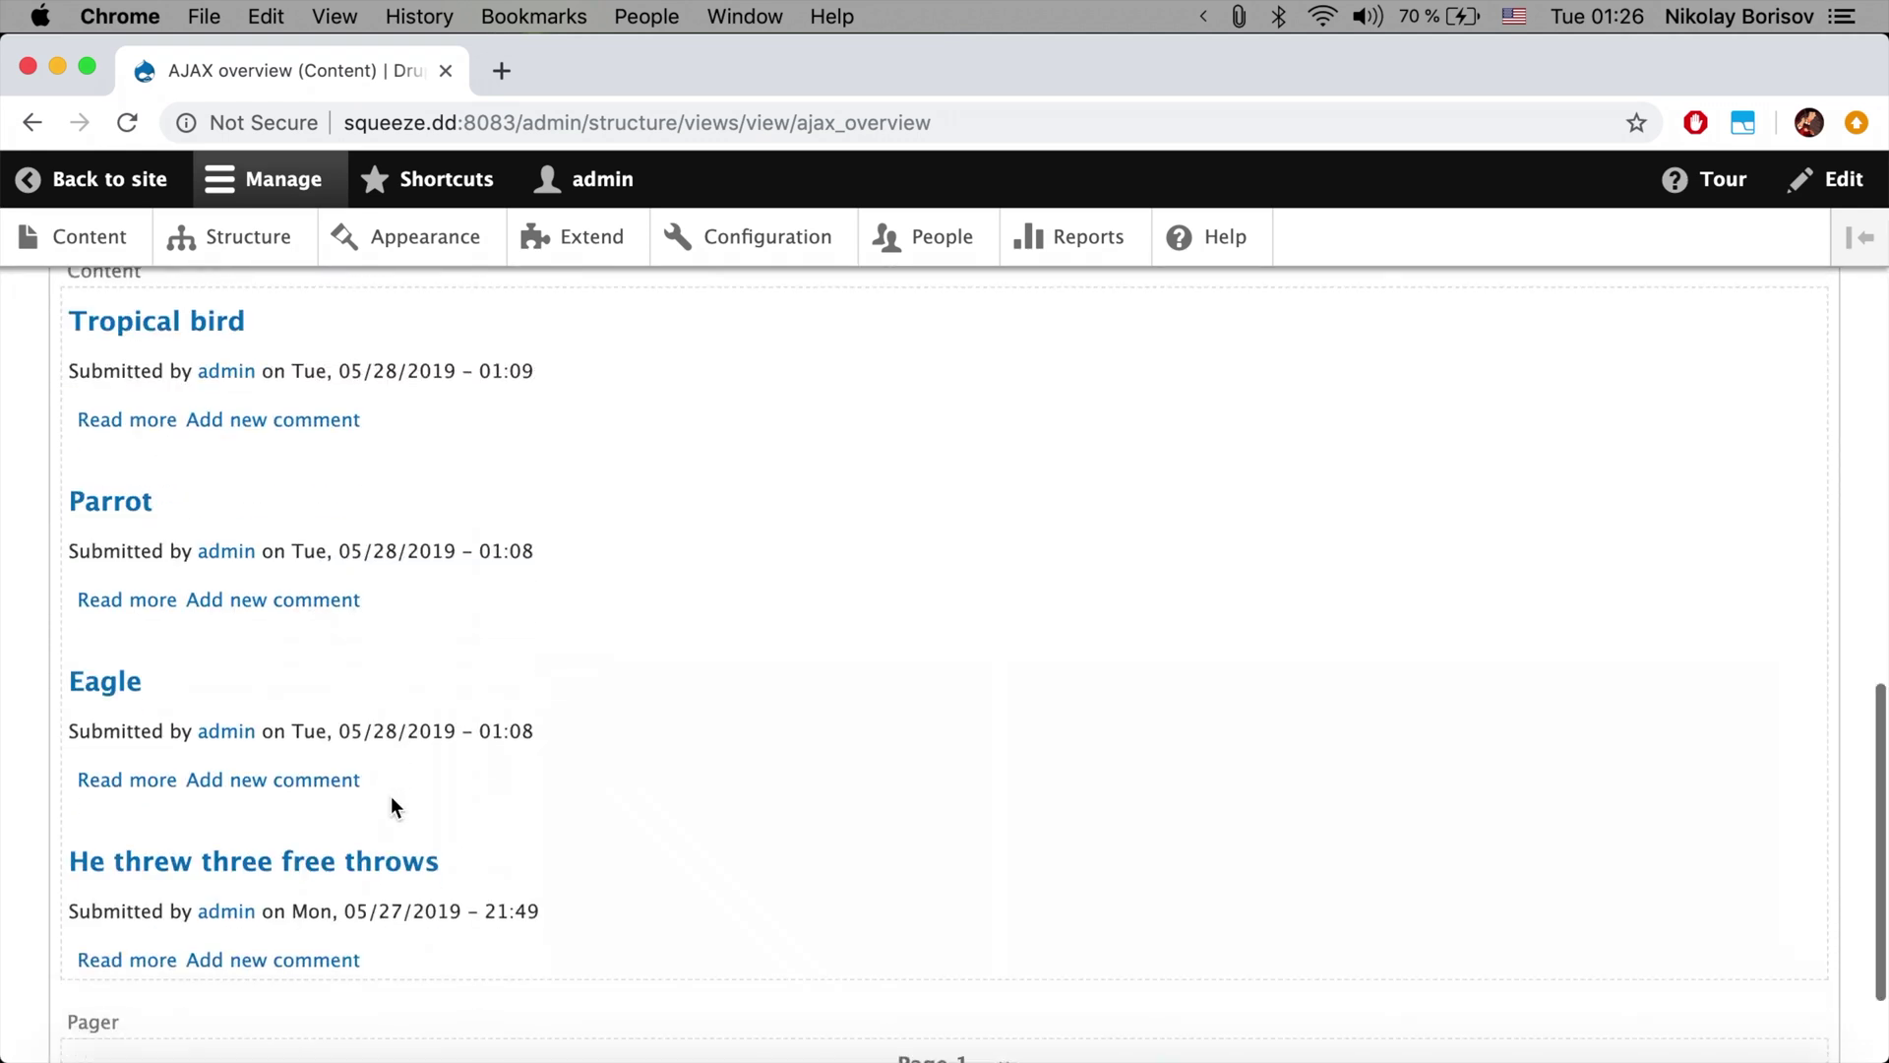
{"action": "scroll", "coordinate": [391, 802], "scroll_direction": "up", "scroll_amount": 4}
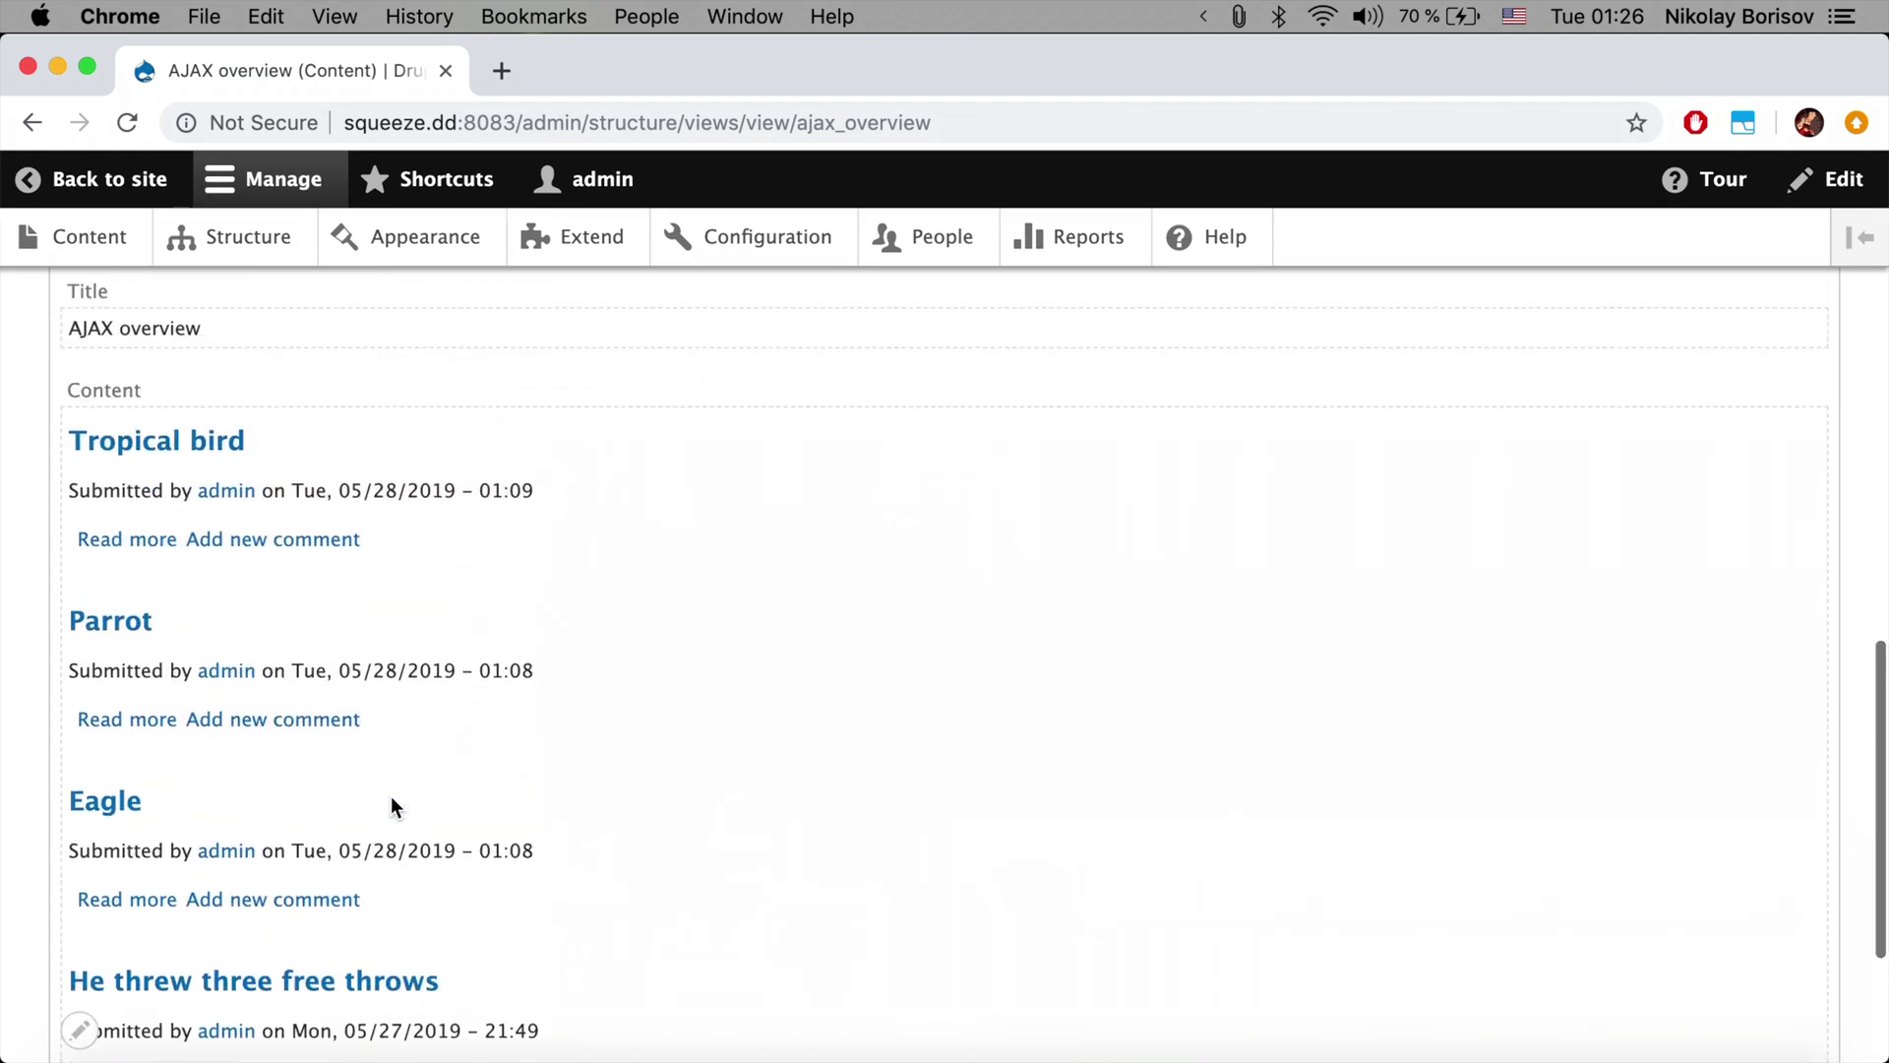
{"action": "scroll", "coordinate": [391, 799], "scroll_direction": "down", "scroll_amount": 4}
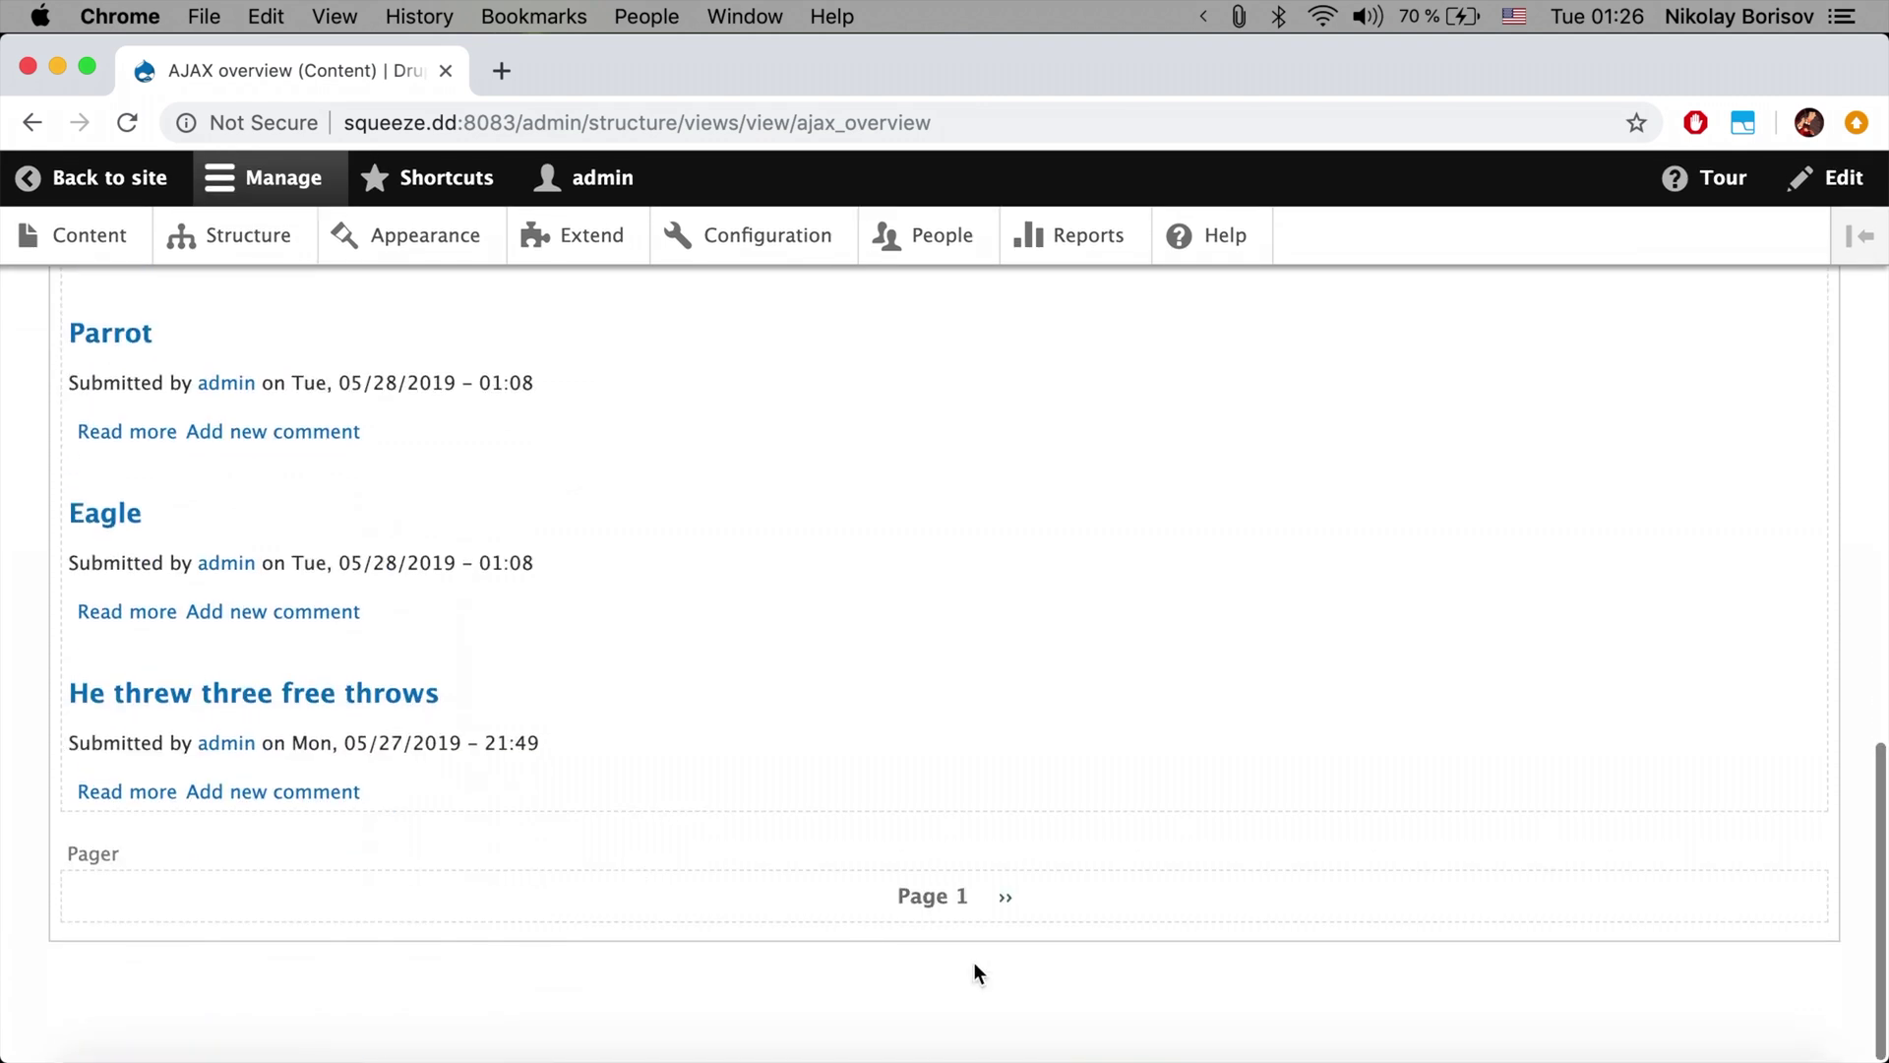
{"action": "left_click", "coordinate": [1006, 900]}
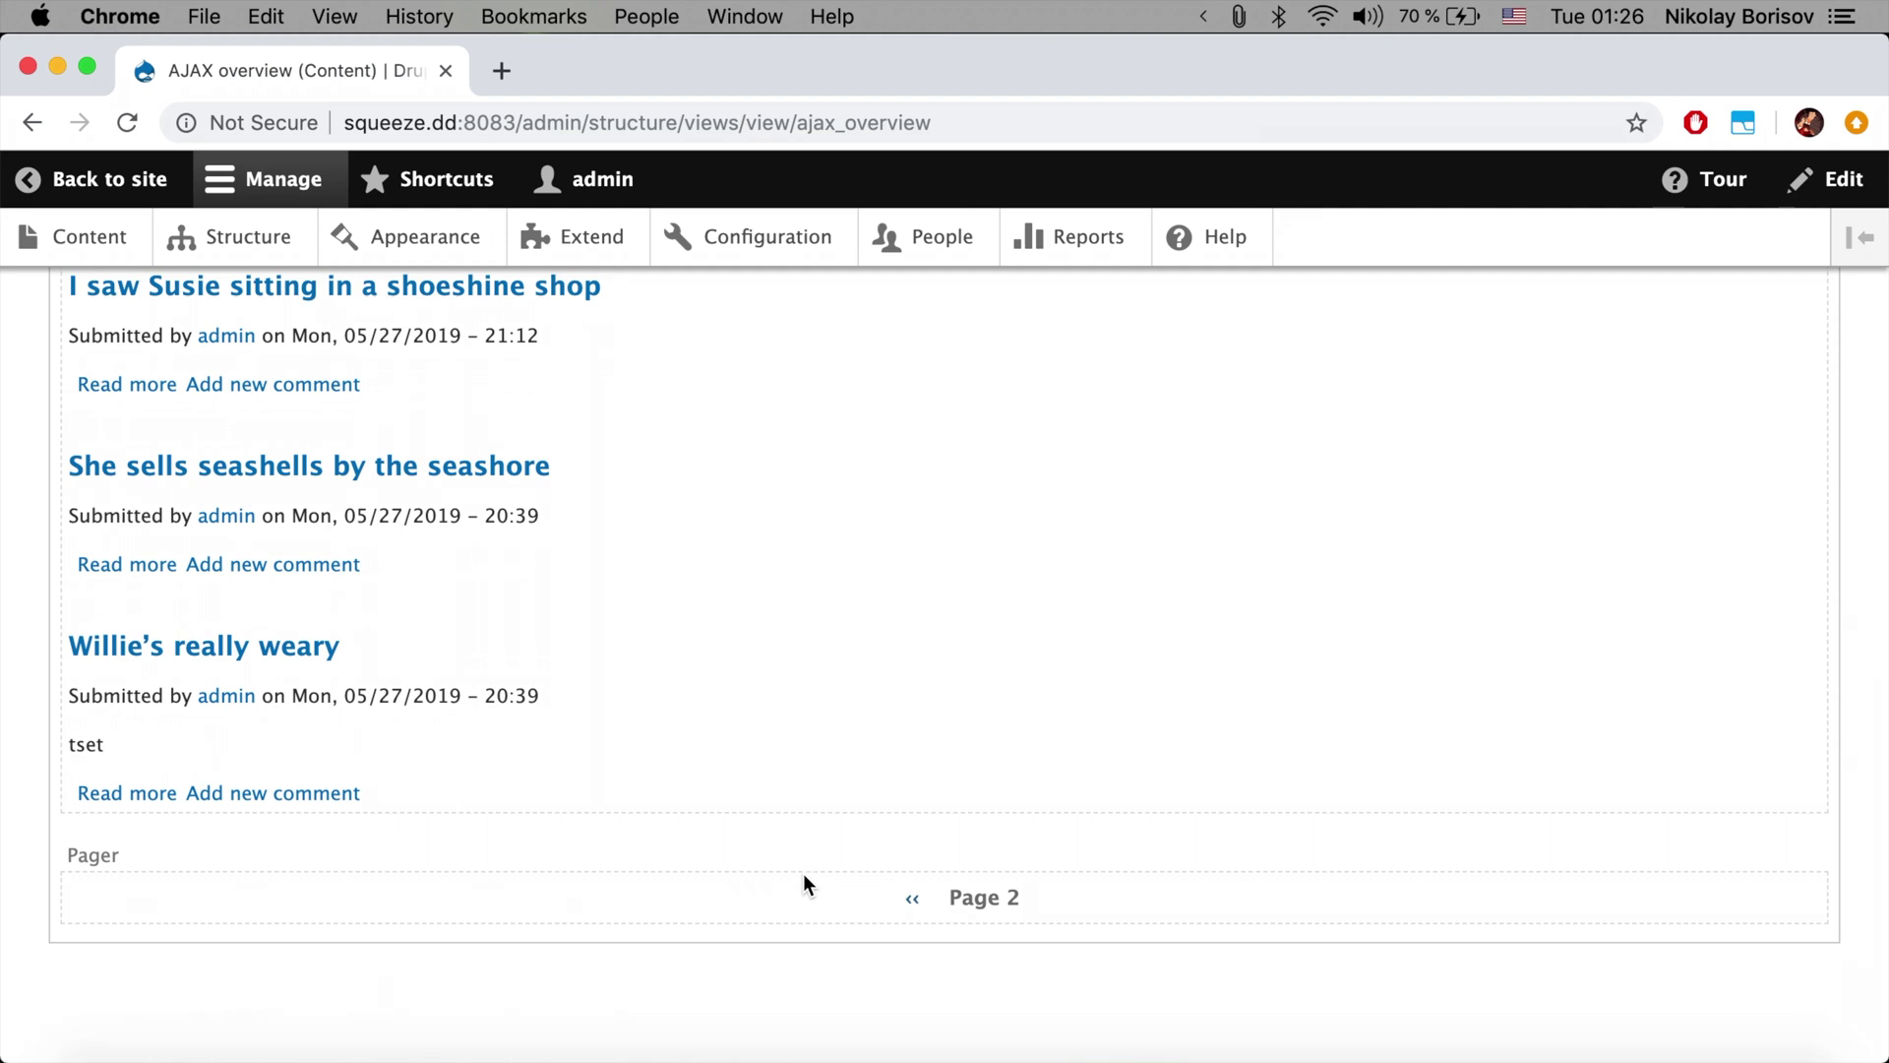
{"action": "scroll", "coordinate": [803, 872], "scroll_direction": "up", "scroll_amount": 5}
{"action": "scroll", "coordinate": [803, 872], "scroll_direction": "up", "scroll_amount": 6}
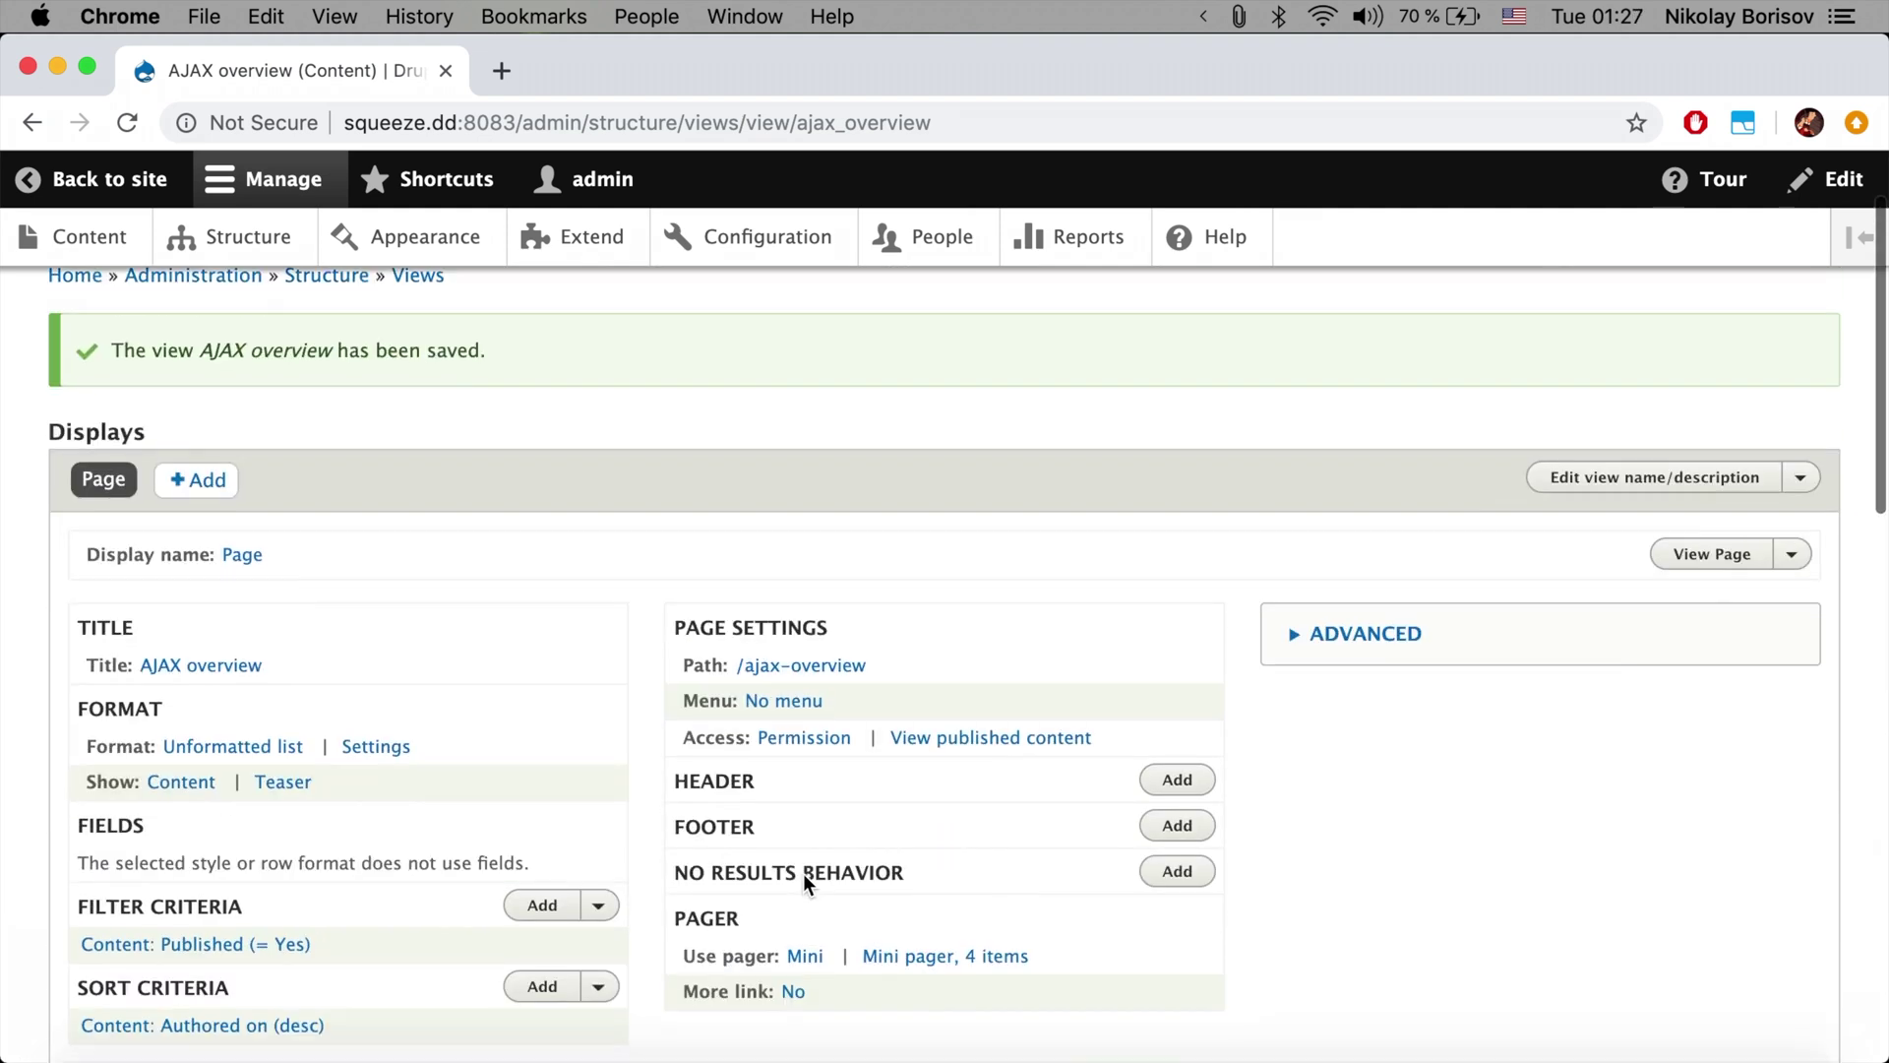
{"action": "scroll", "coordinate": [803, 872], "scroll_direction": "down", "scroll_amount": 4}
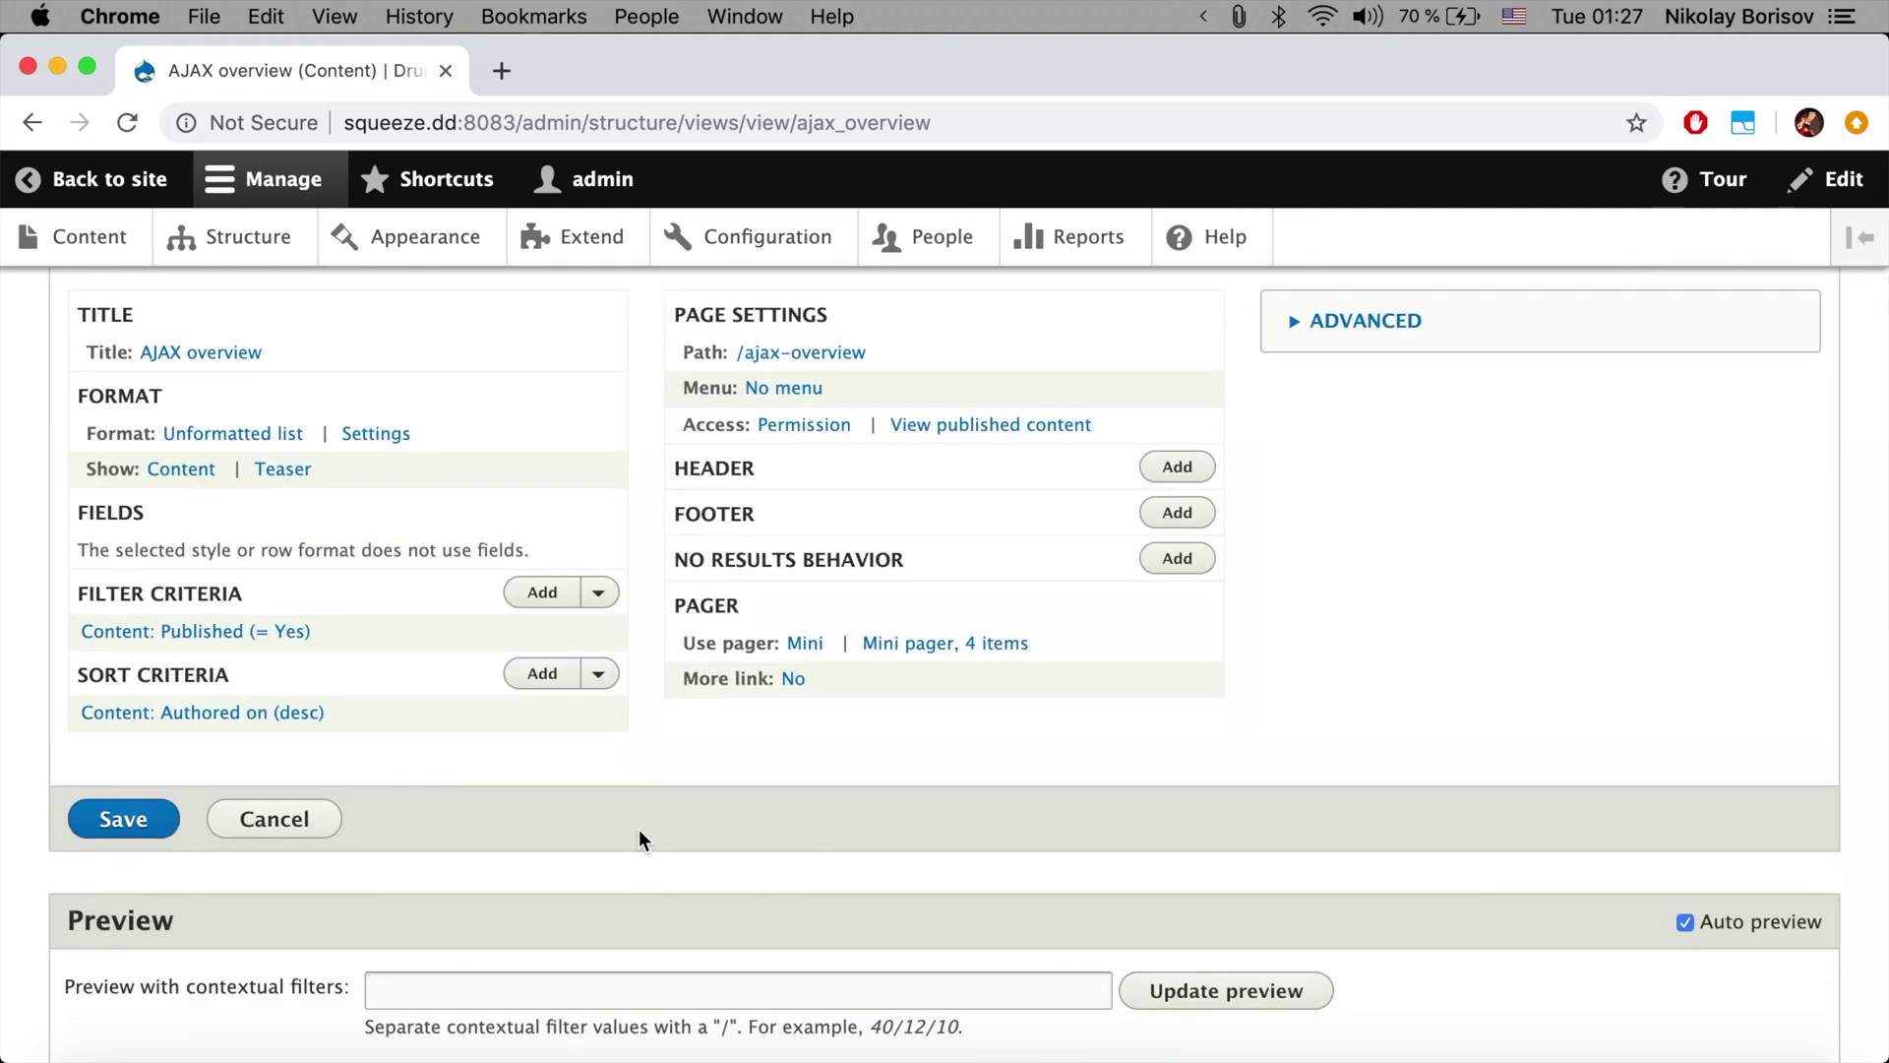
Step: Save the view and open its /ajax-overview page in a new tab
{"action": "left_click", "coordinate": [135, 831]}
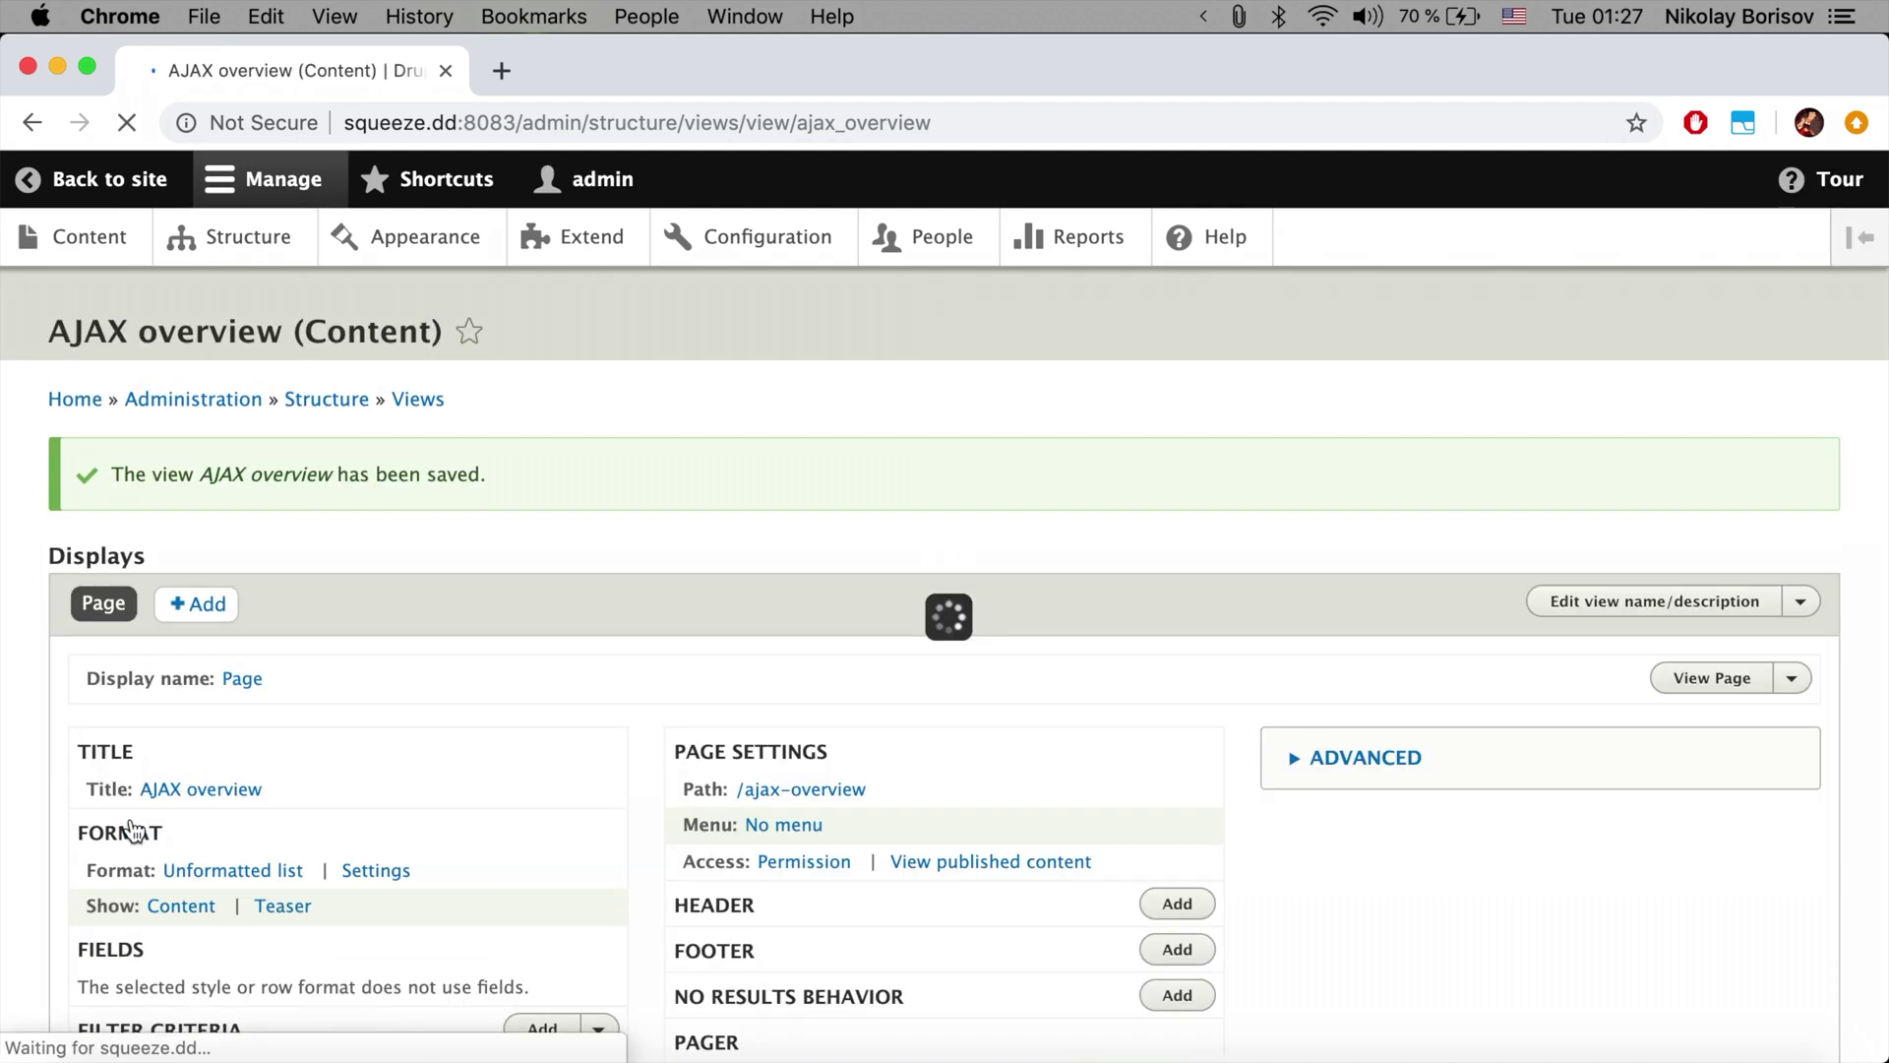
{"action": "right_click", "coordinate": [1724, 678]}
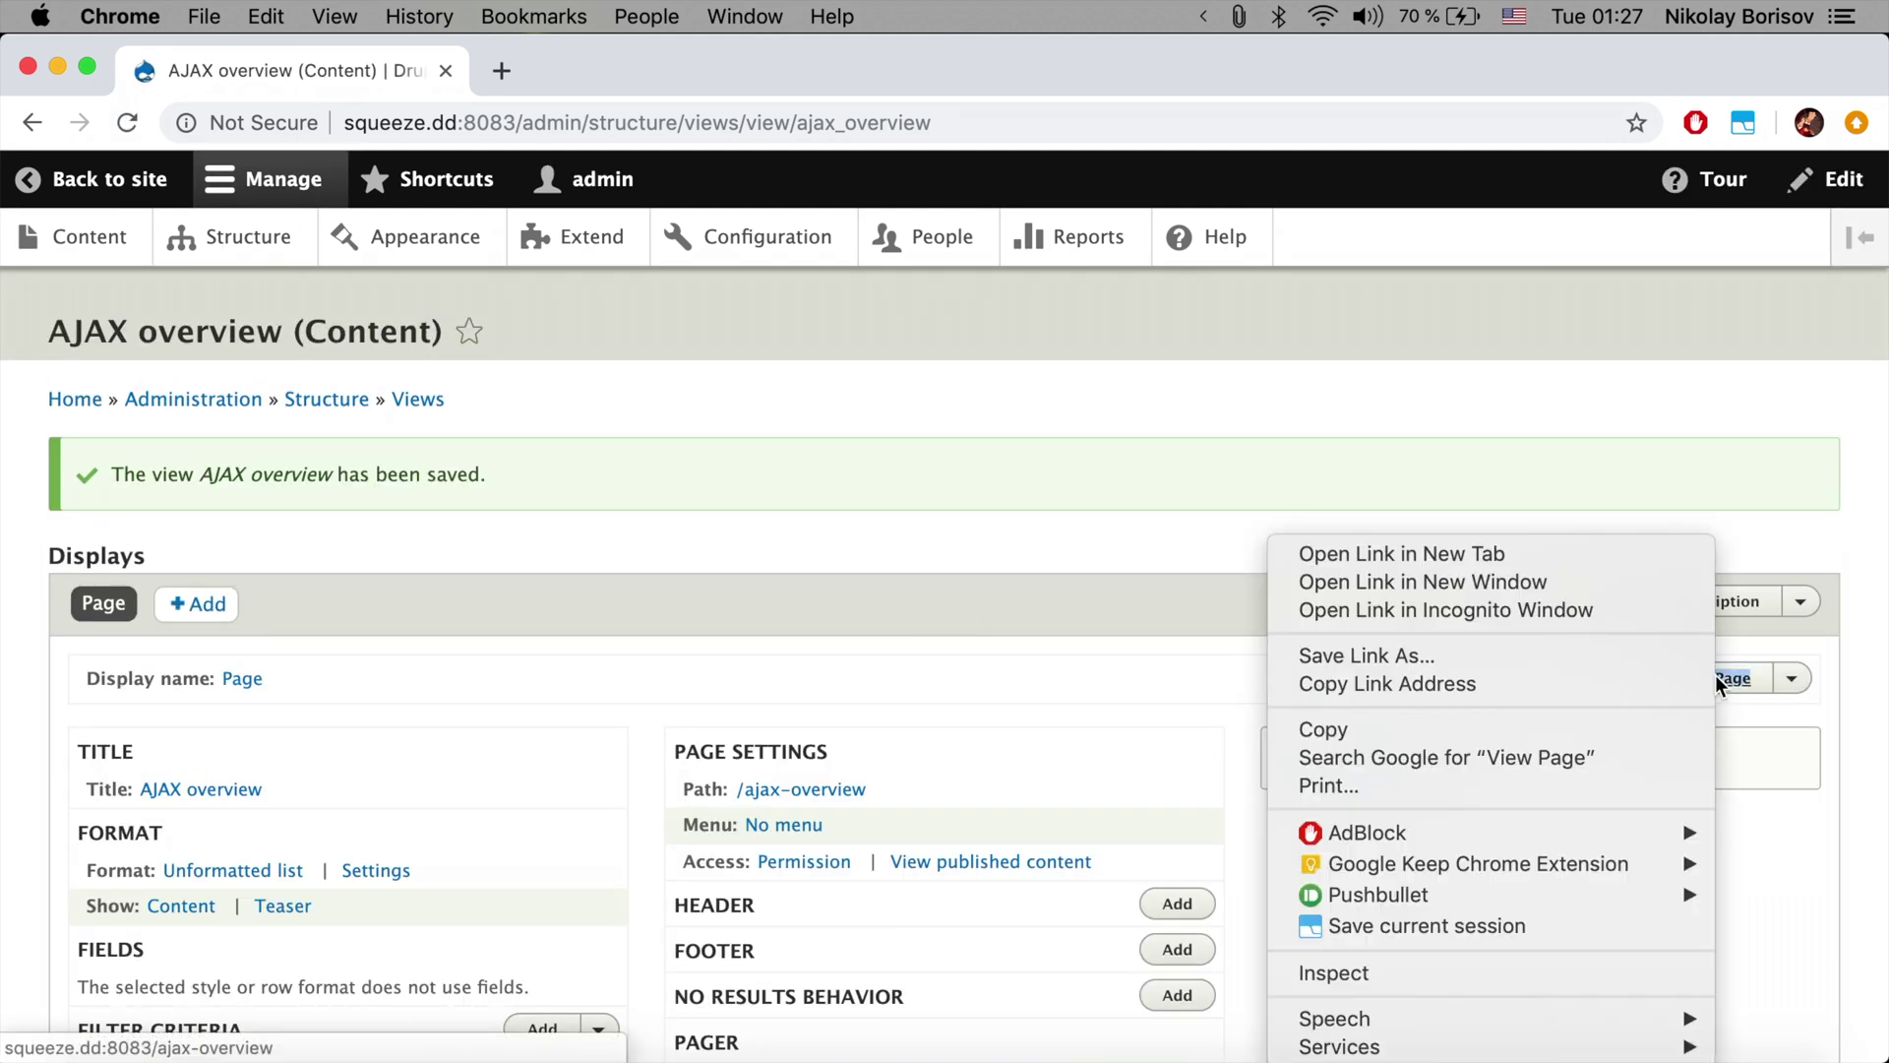
{"action": "left_click", "coordinate": [1535, 562]}
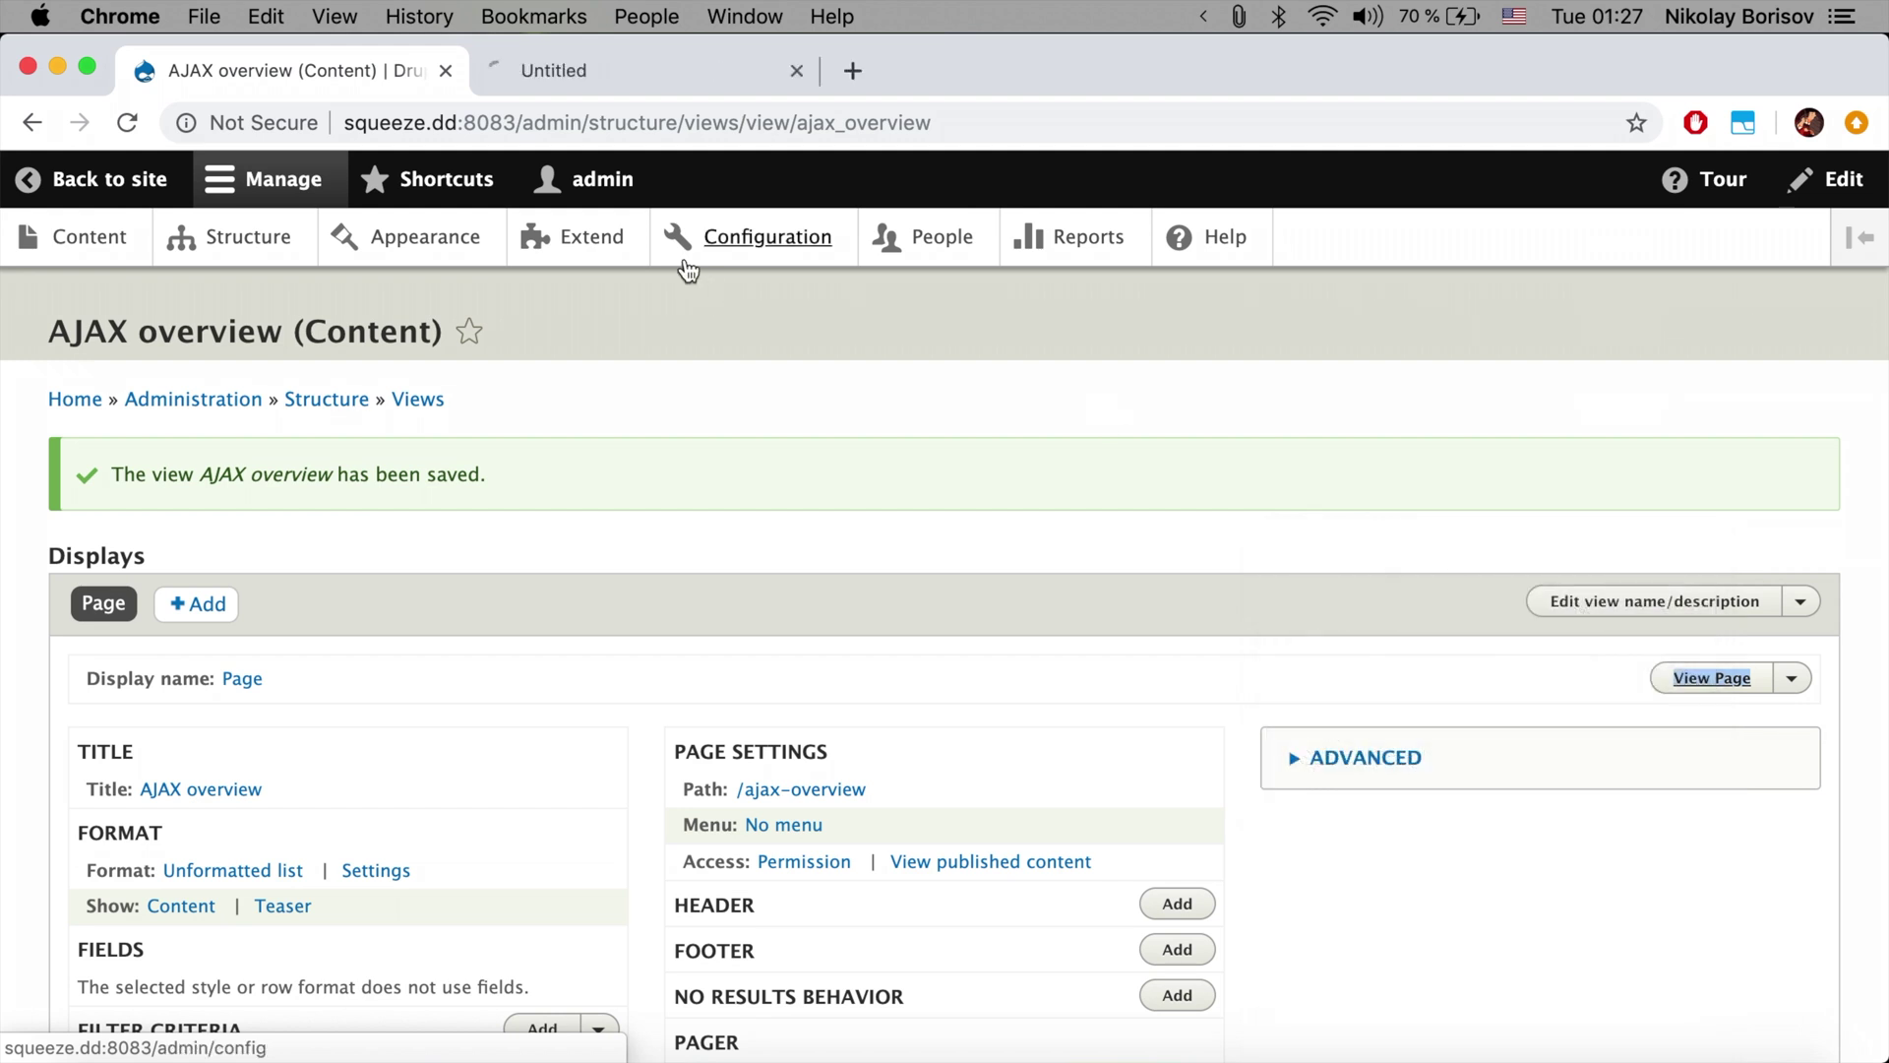
{"action": "left_click", "coordinate": [587, 57]}
Step: Advance the live listing to page 2 with the mini pager's next link
{"action": "scroll", "coordinate": [909, 774], "scroll_direction": "down", "scroll_amount": 5}
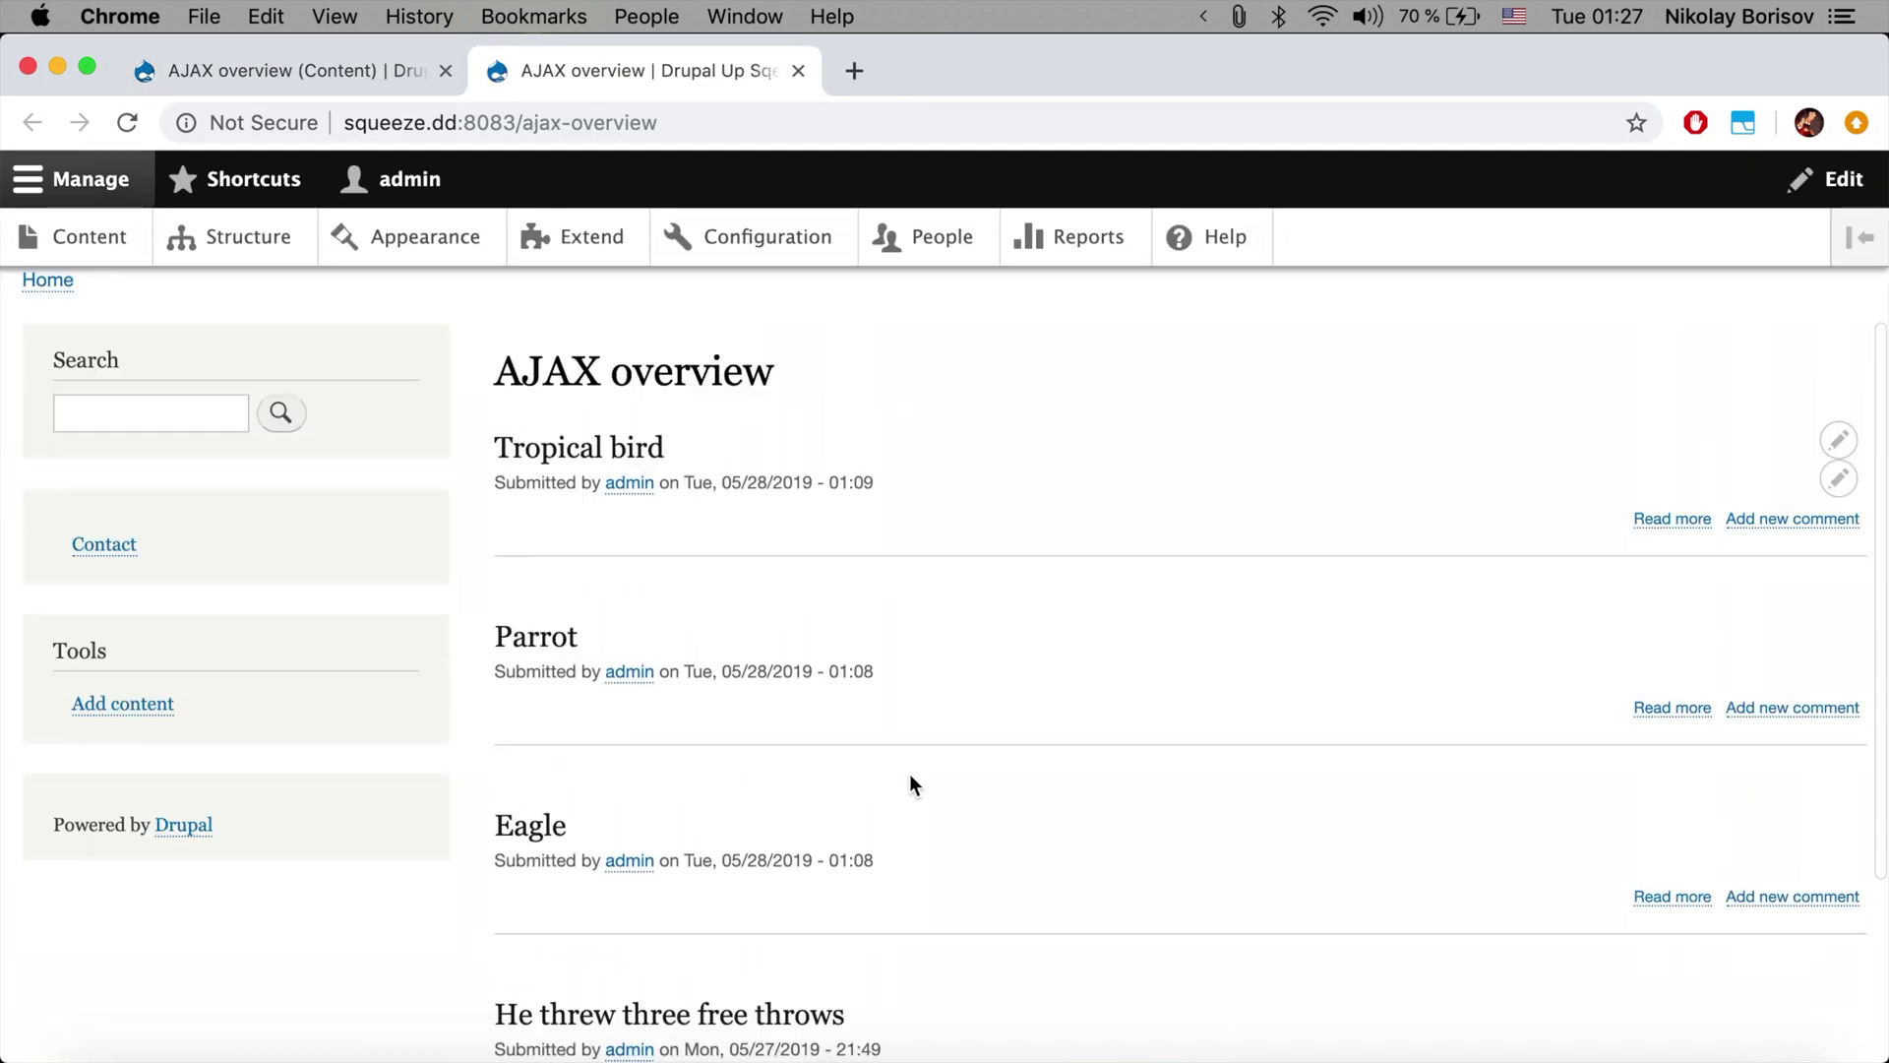
{"action": "scroll", "coordinate": [756, 709], "scroll_direction": "down", "scroll_amount": 2}
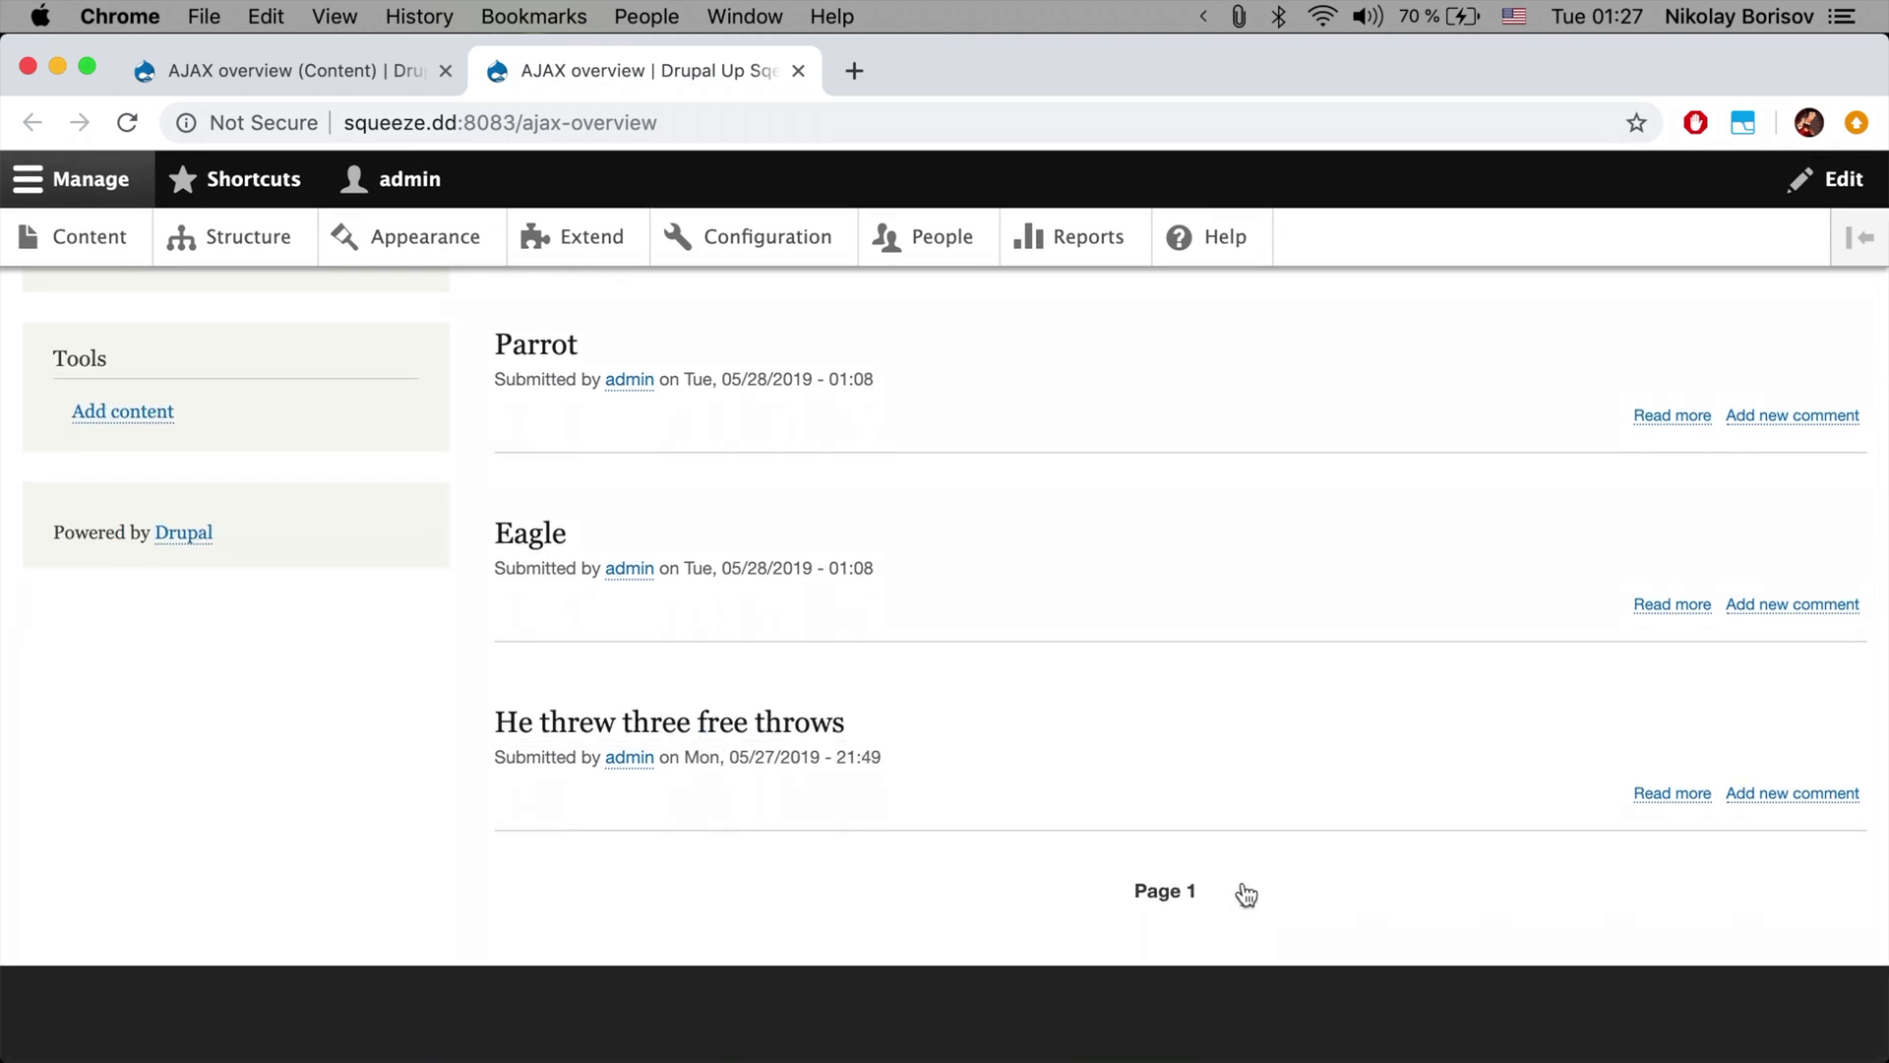
{"action": "left_click", "coordinate": [1245, 891]}
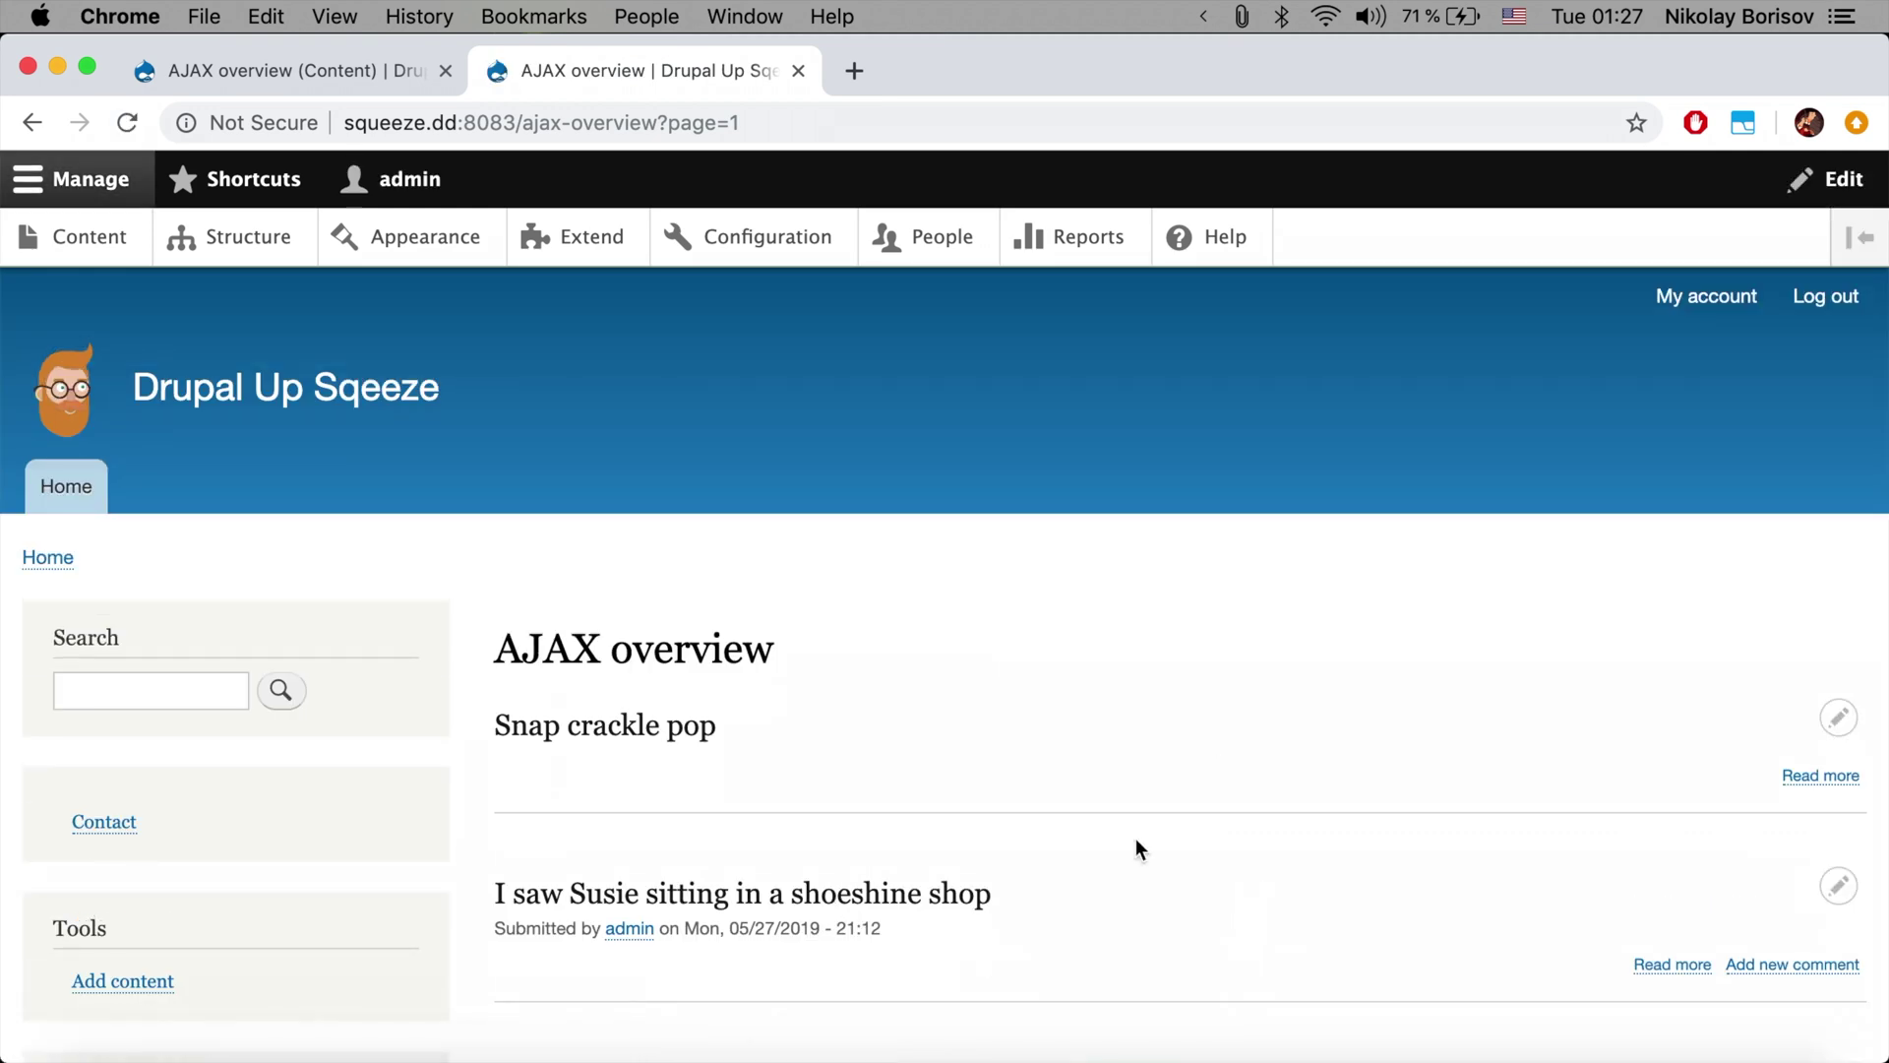
{"action": "scroll", "coordinate": [936, 832], "scroll_direction": "down", "scroll_amount": 6}
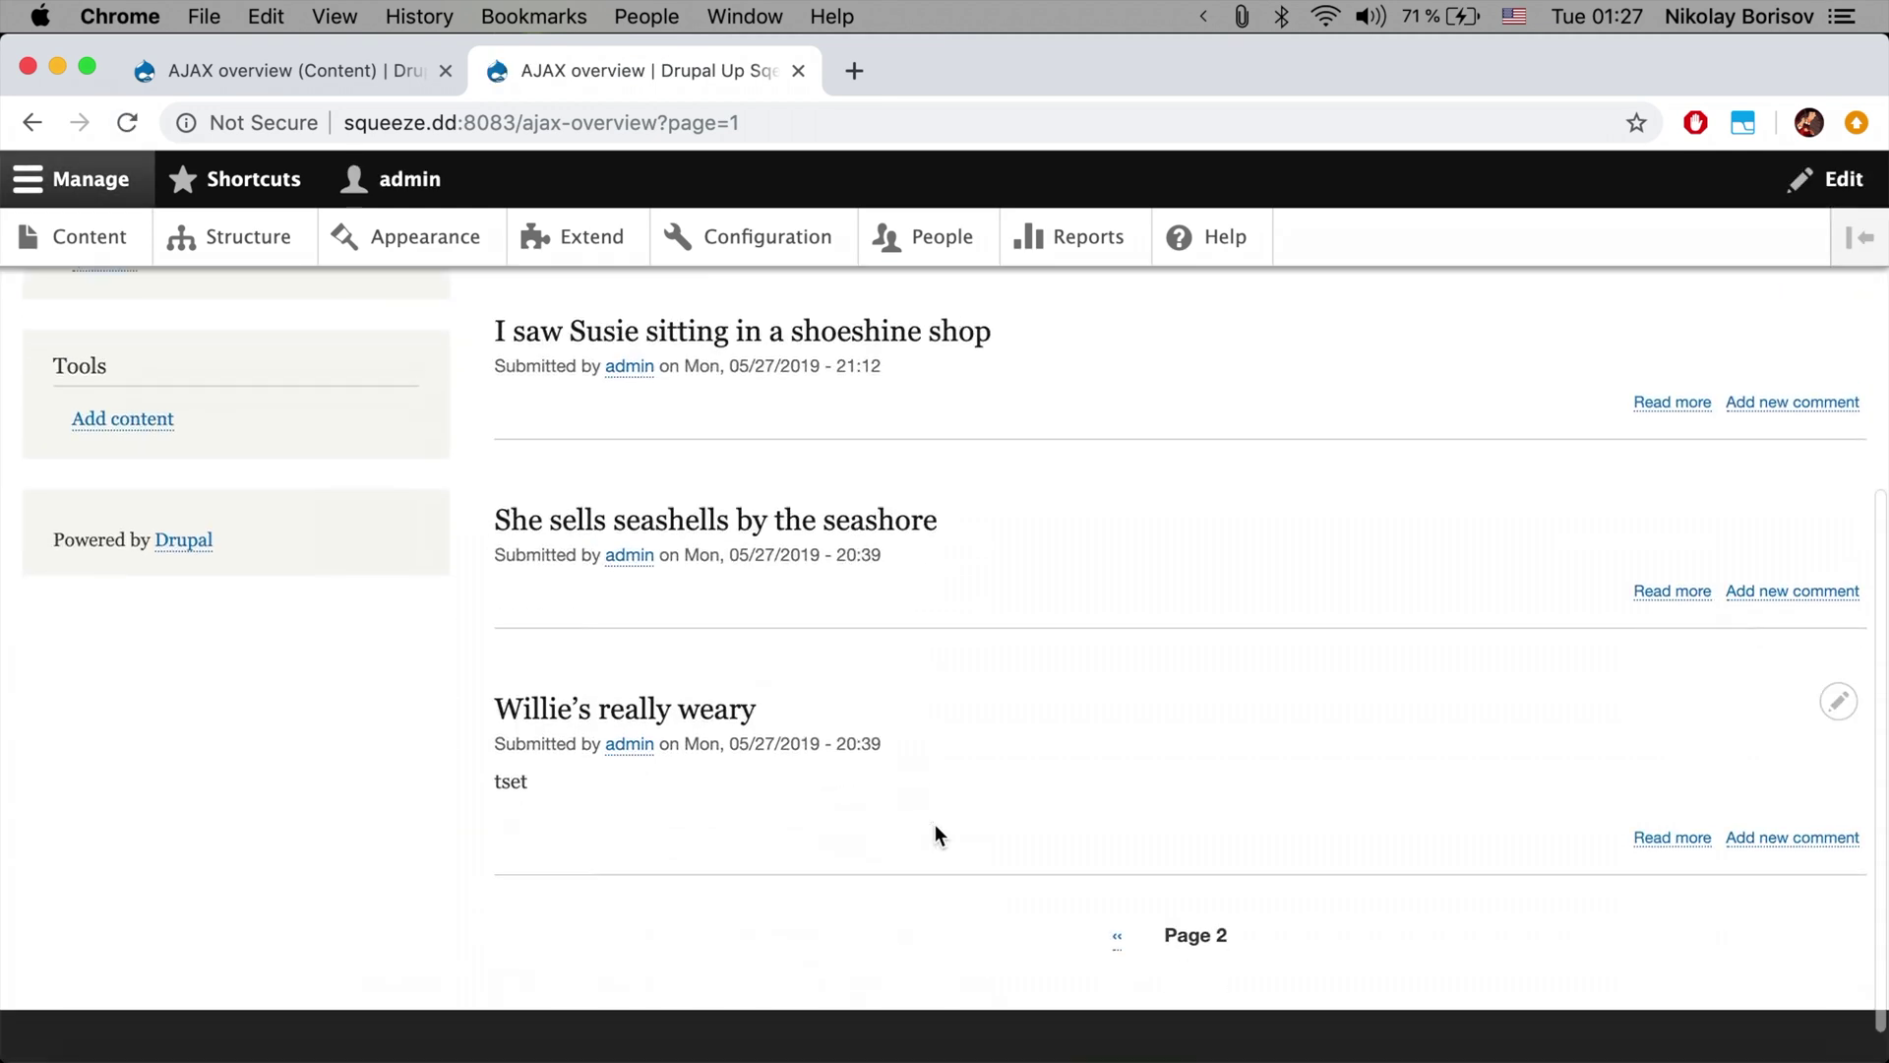
{"action": "scroll", "coordinate": [935, 830], "scroll_direction": "up", "scroll_amount": 3}
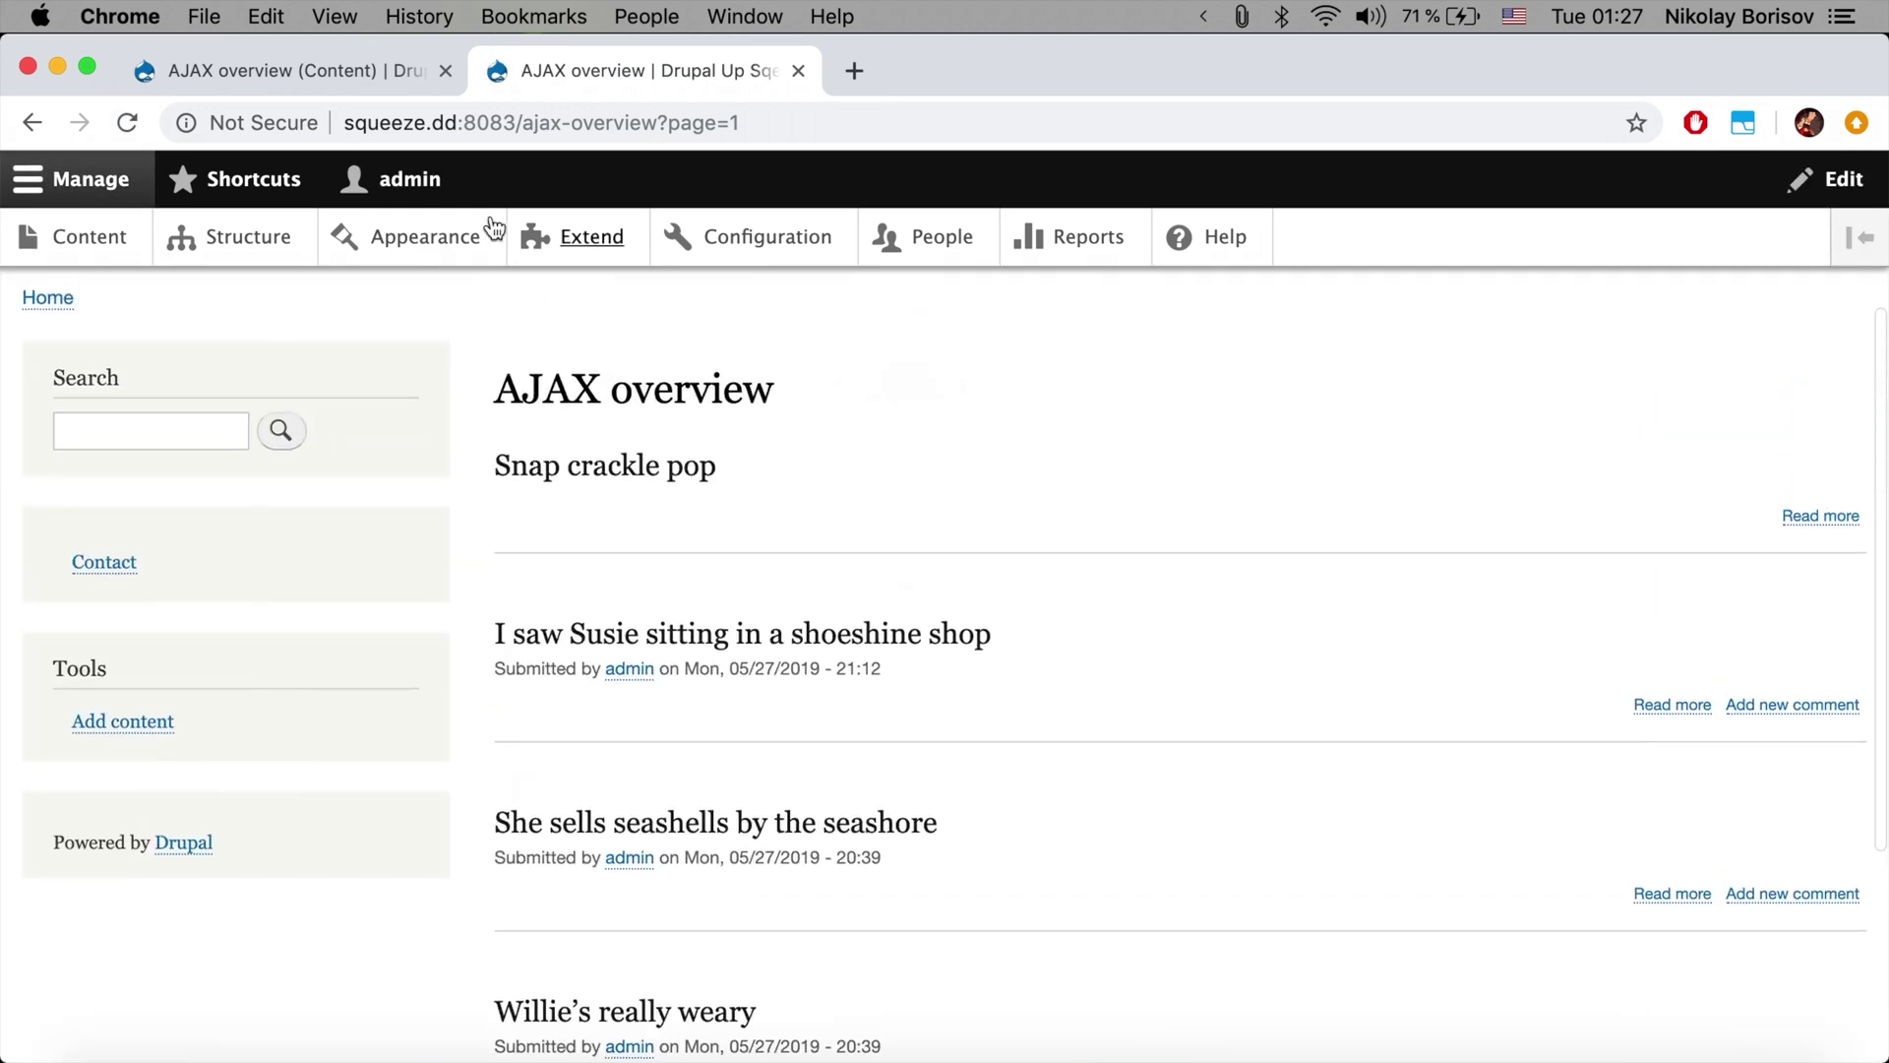
Step: Switch the page display's row style to Fields, keeping Content: Title as the field
{"action": "left_click", "coordinate": [347, 75]}
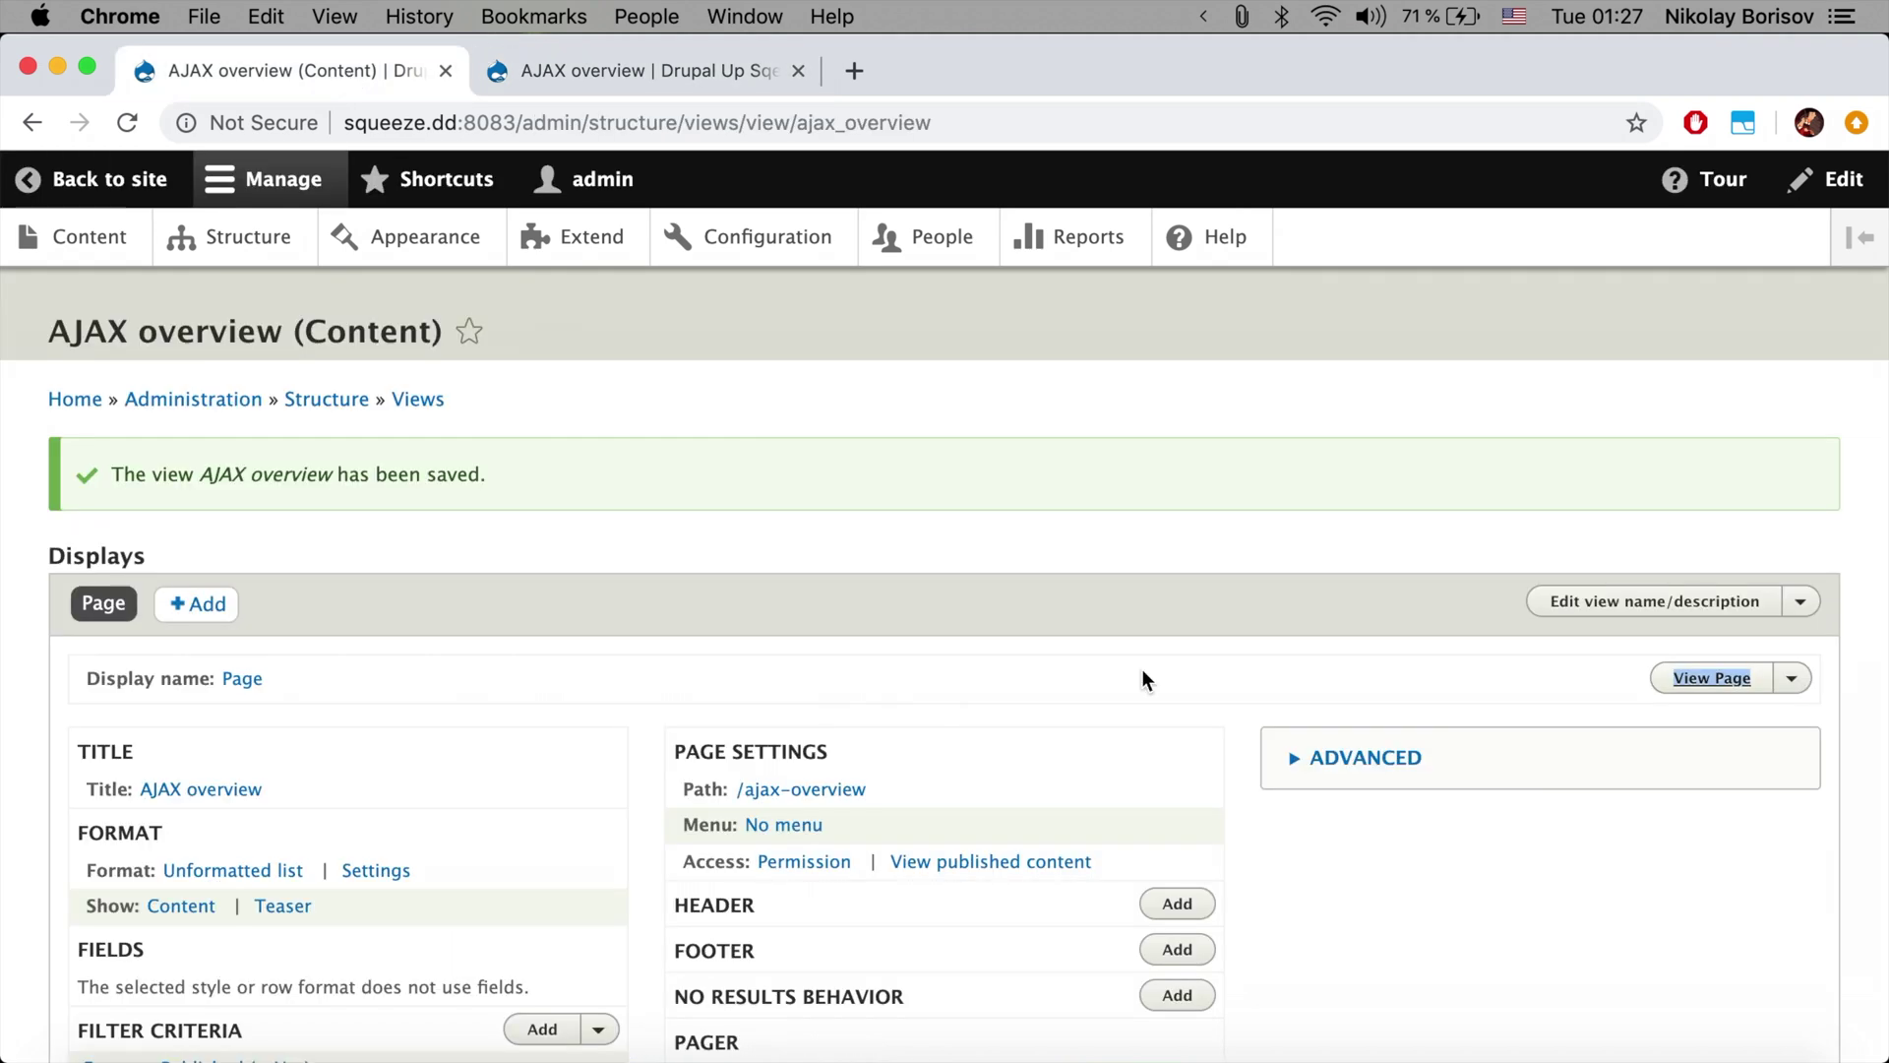
{"action": "scroll", "coordinate": [1143, 669], "scroll_direction": "down", "scroll_amount": 6}
{"action": "scroll", "coordinate": [521, 638], "scroll_direction": "up", "scroll_amount": 1}
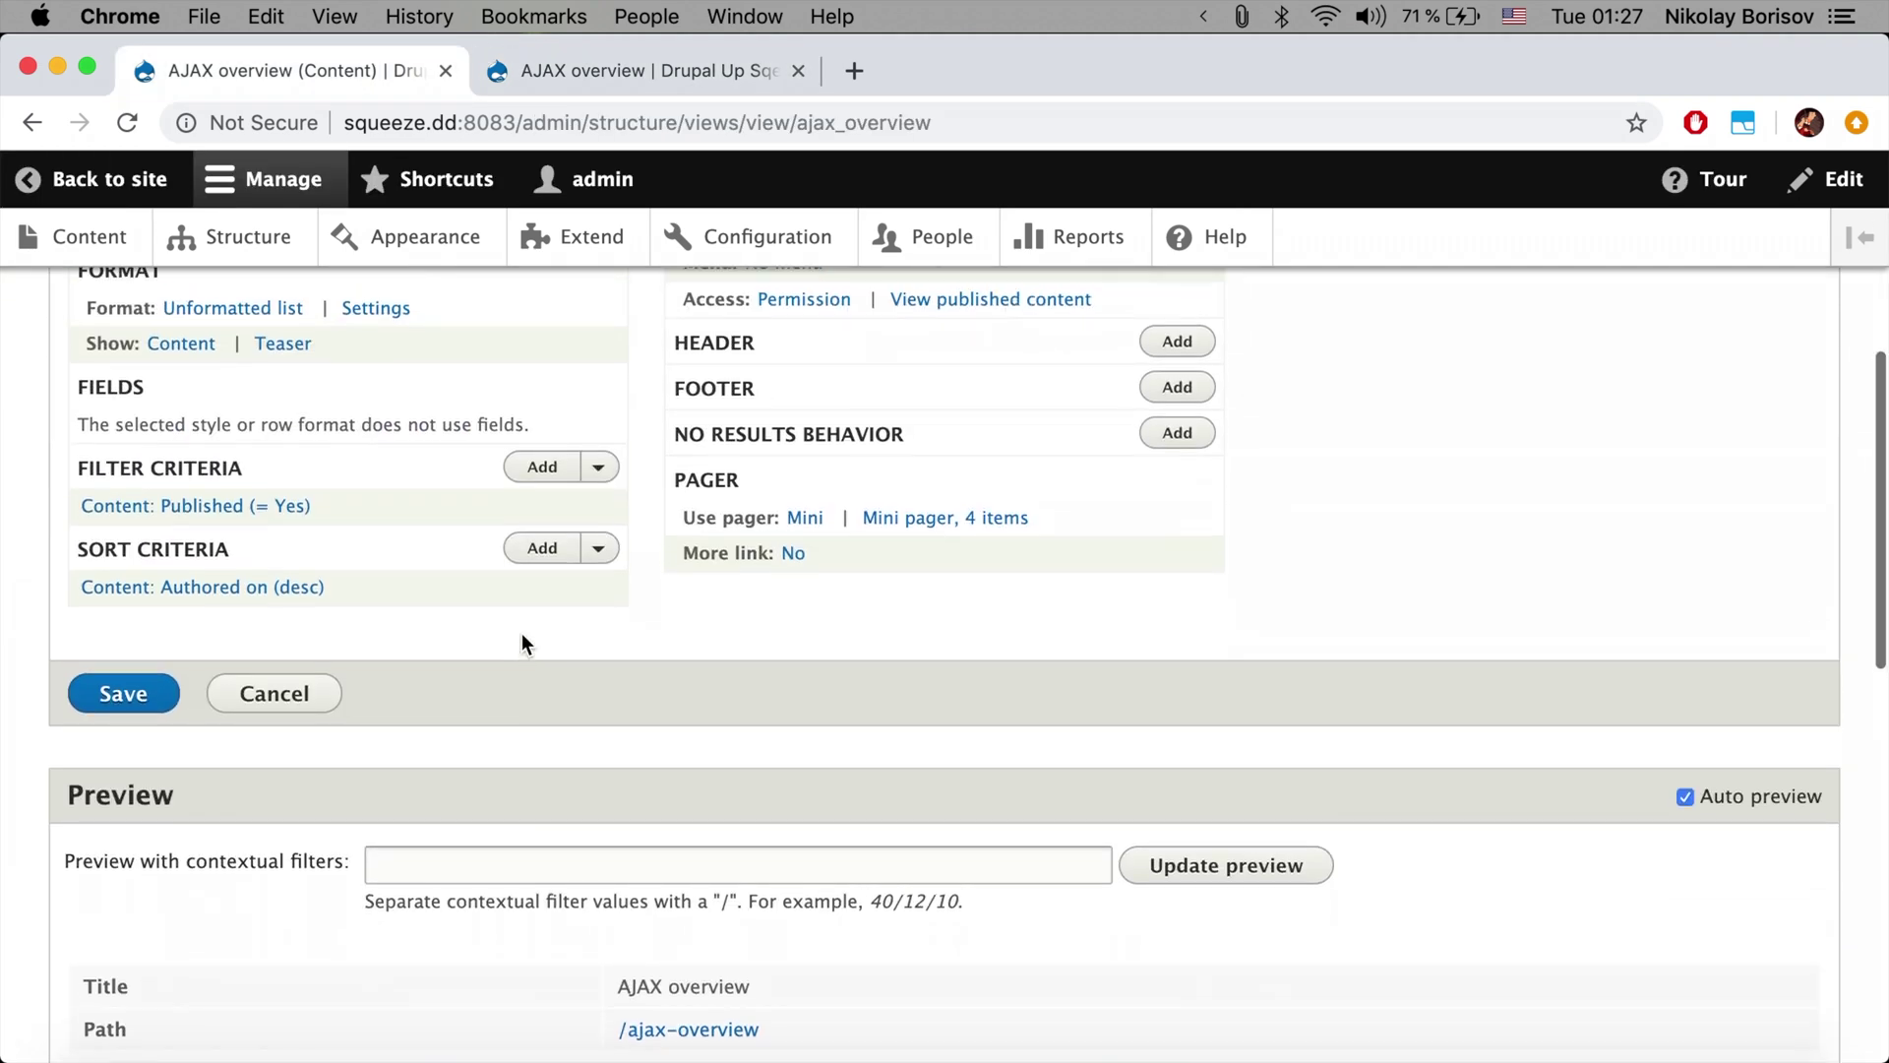
{"action": "scroll", "coordinate": [405, 515], "scroll_direction": "up", "scroll_amount": 2}
{"action": "scroll", "coordinate": [405, 515], "scroll_direction": "up", "scroll_amount": 2}
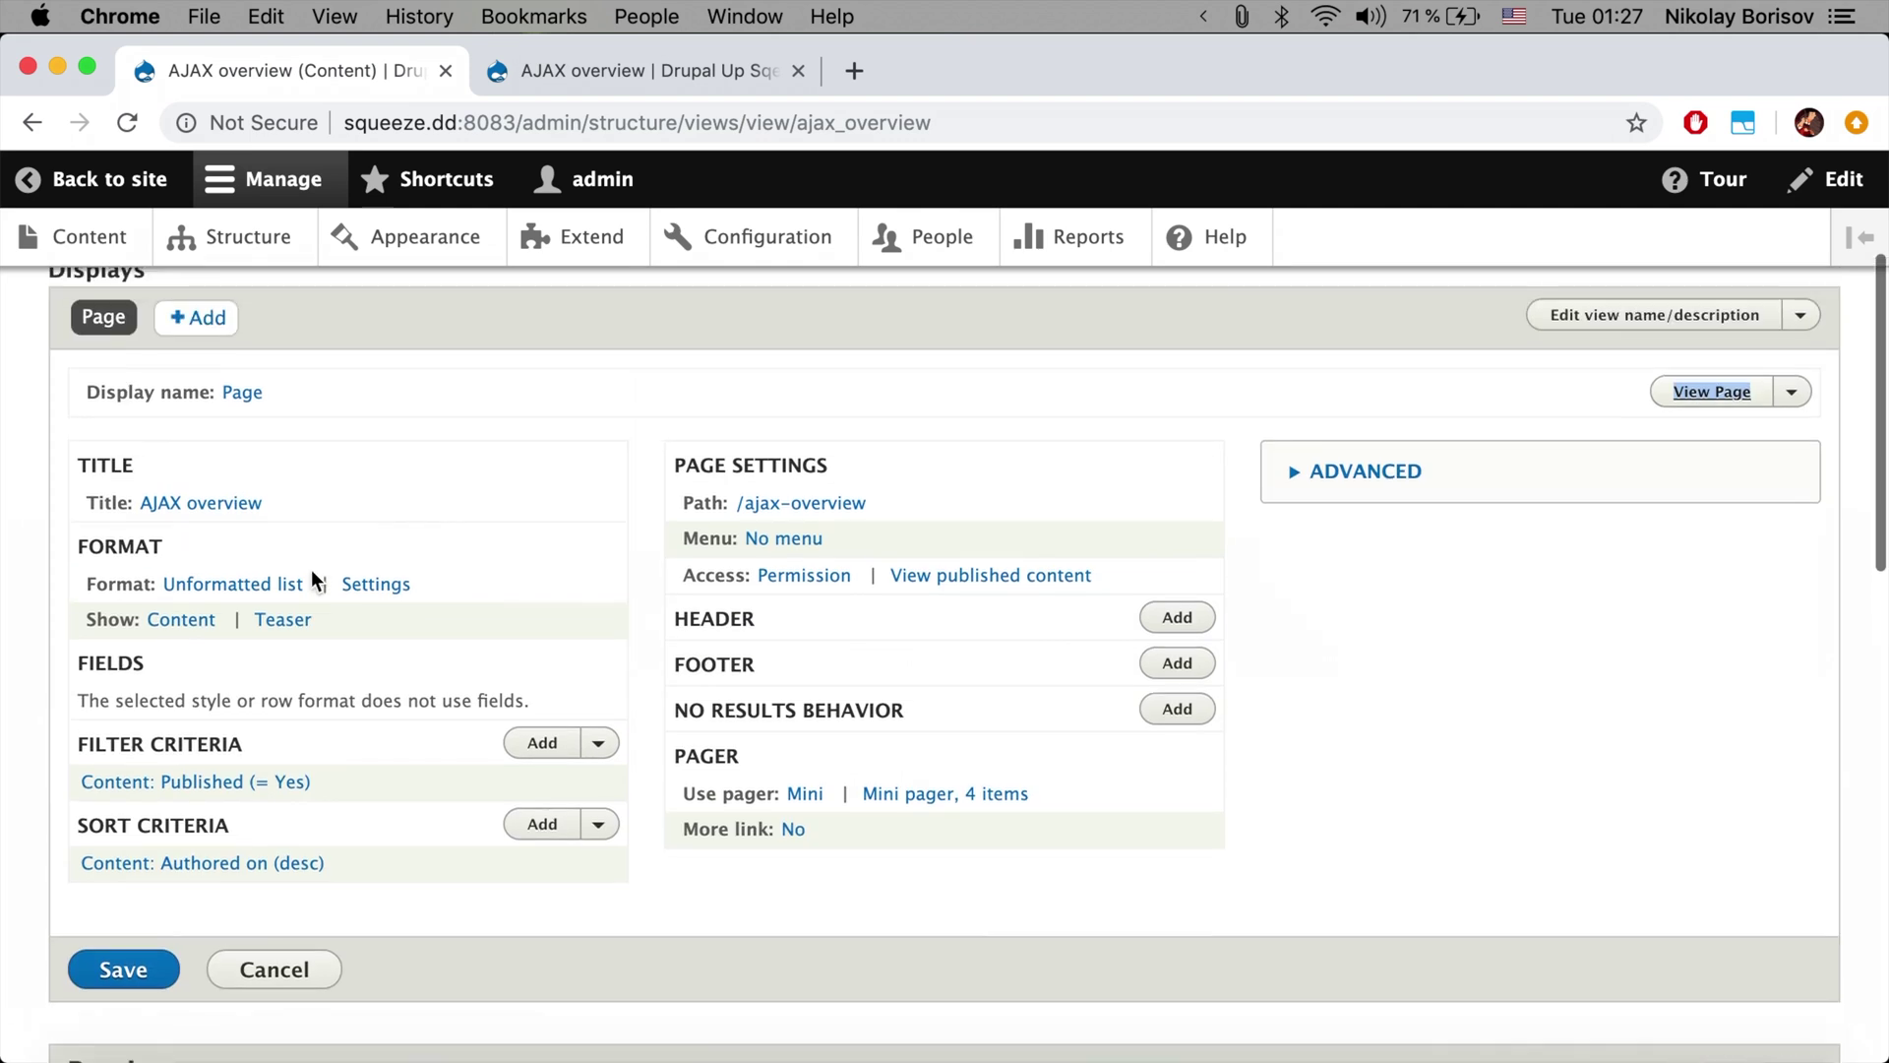
{"action": "left_click", "coordinate": [199, 620]}
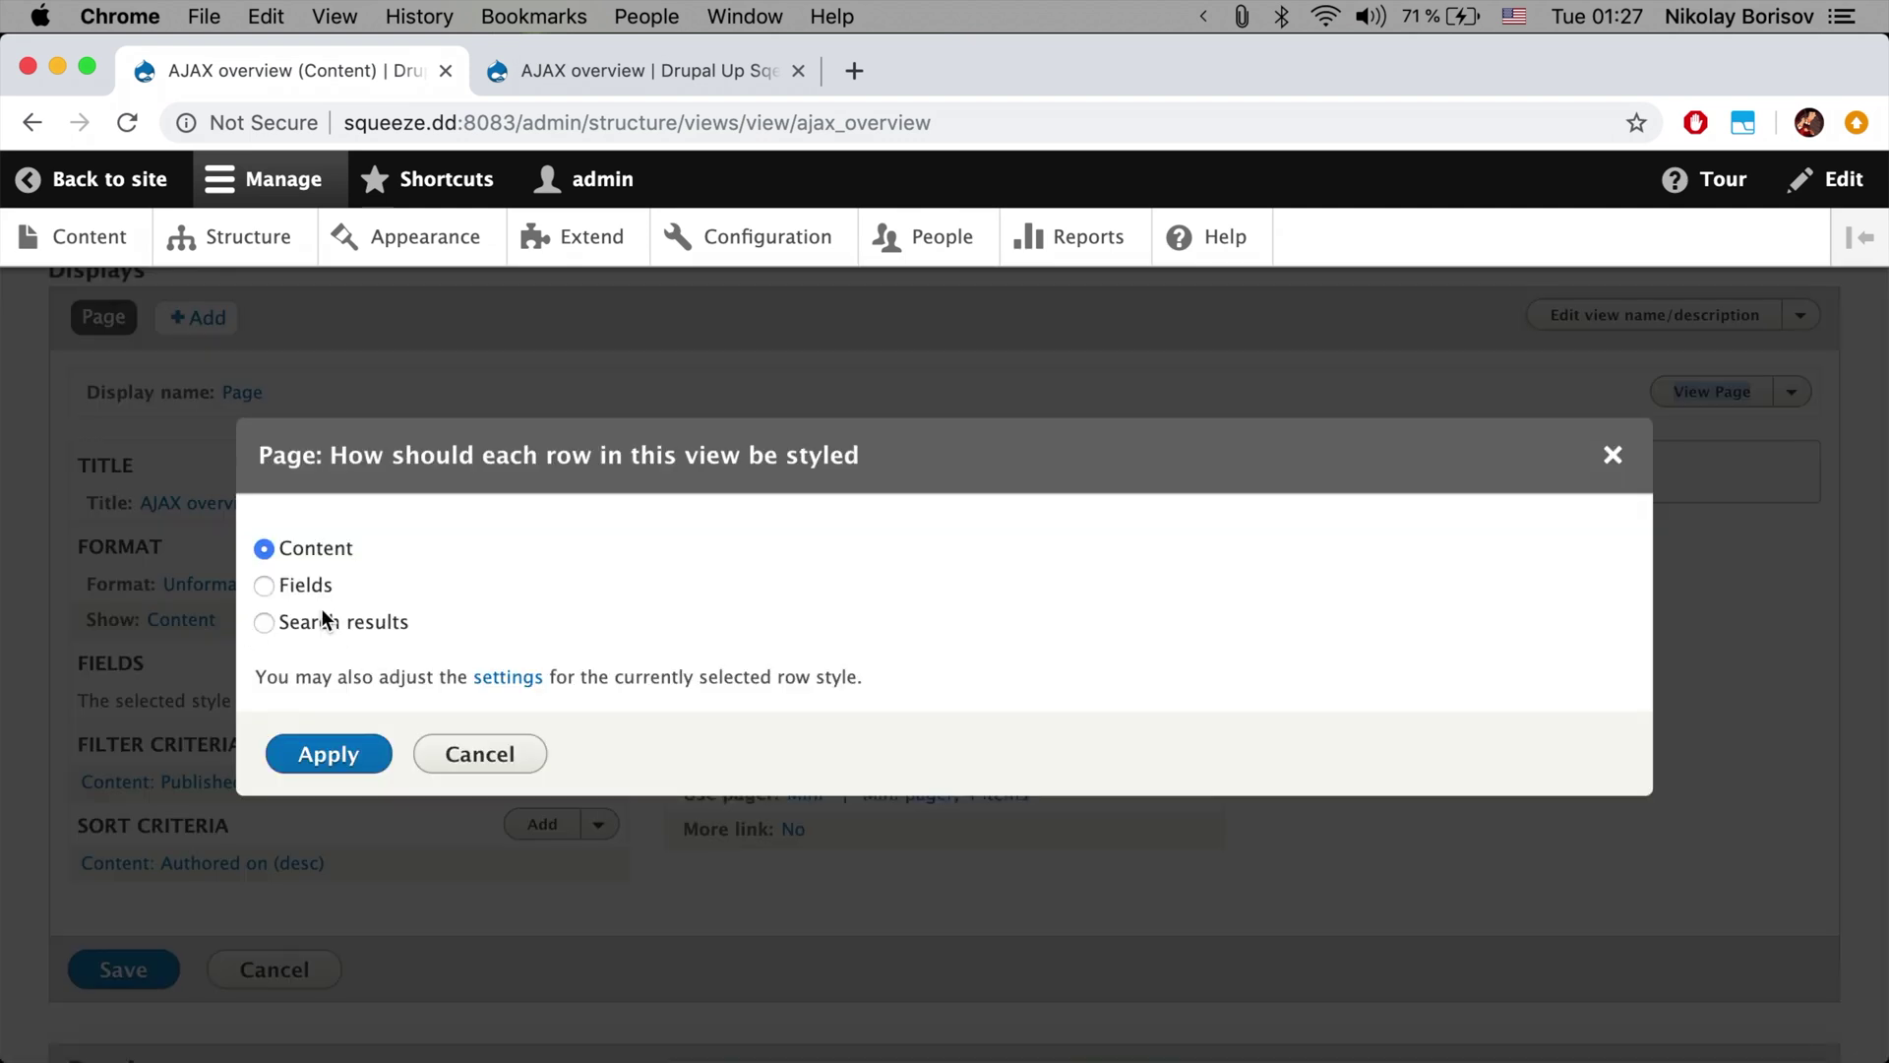
{"action": "left_click", "coordinate": [295, 586]}
{"action": "left_click", "coordinate": [321, 762]}
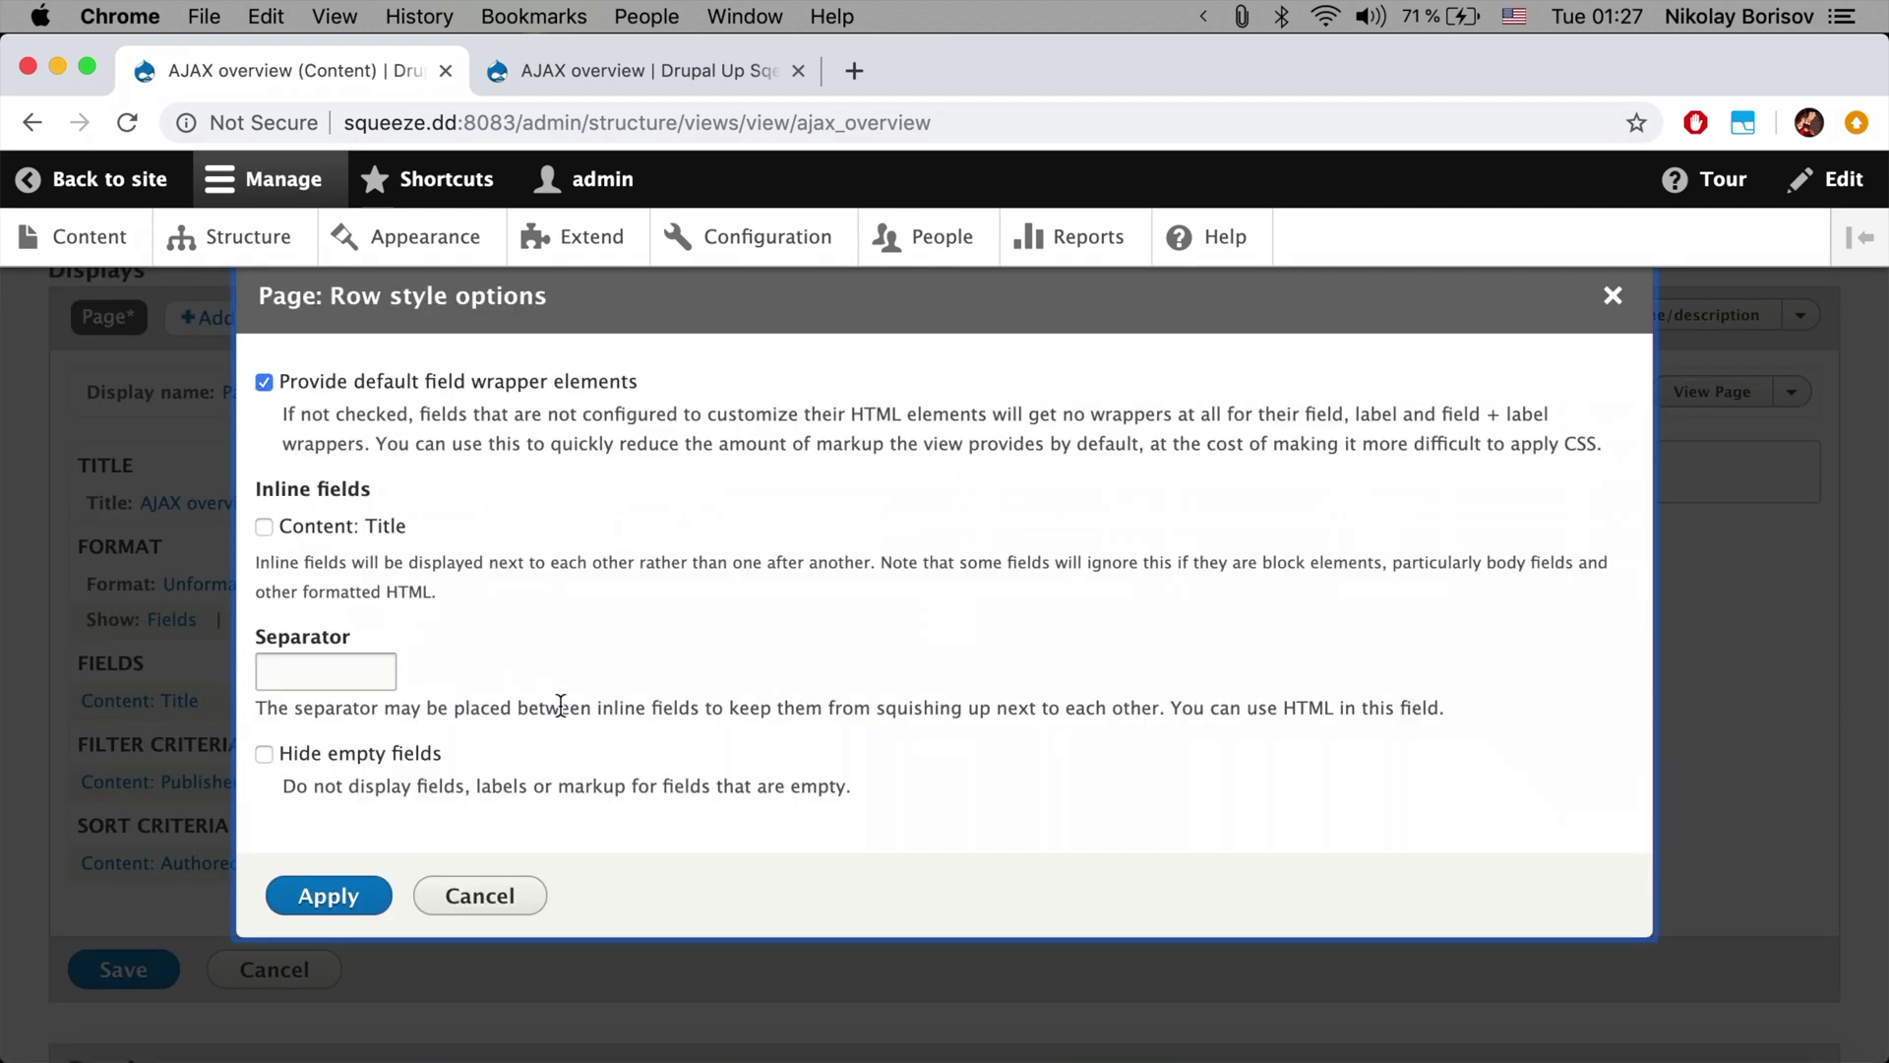
{"action": "left_click", "coordinate": [339, 904]}
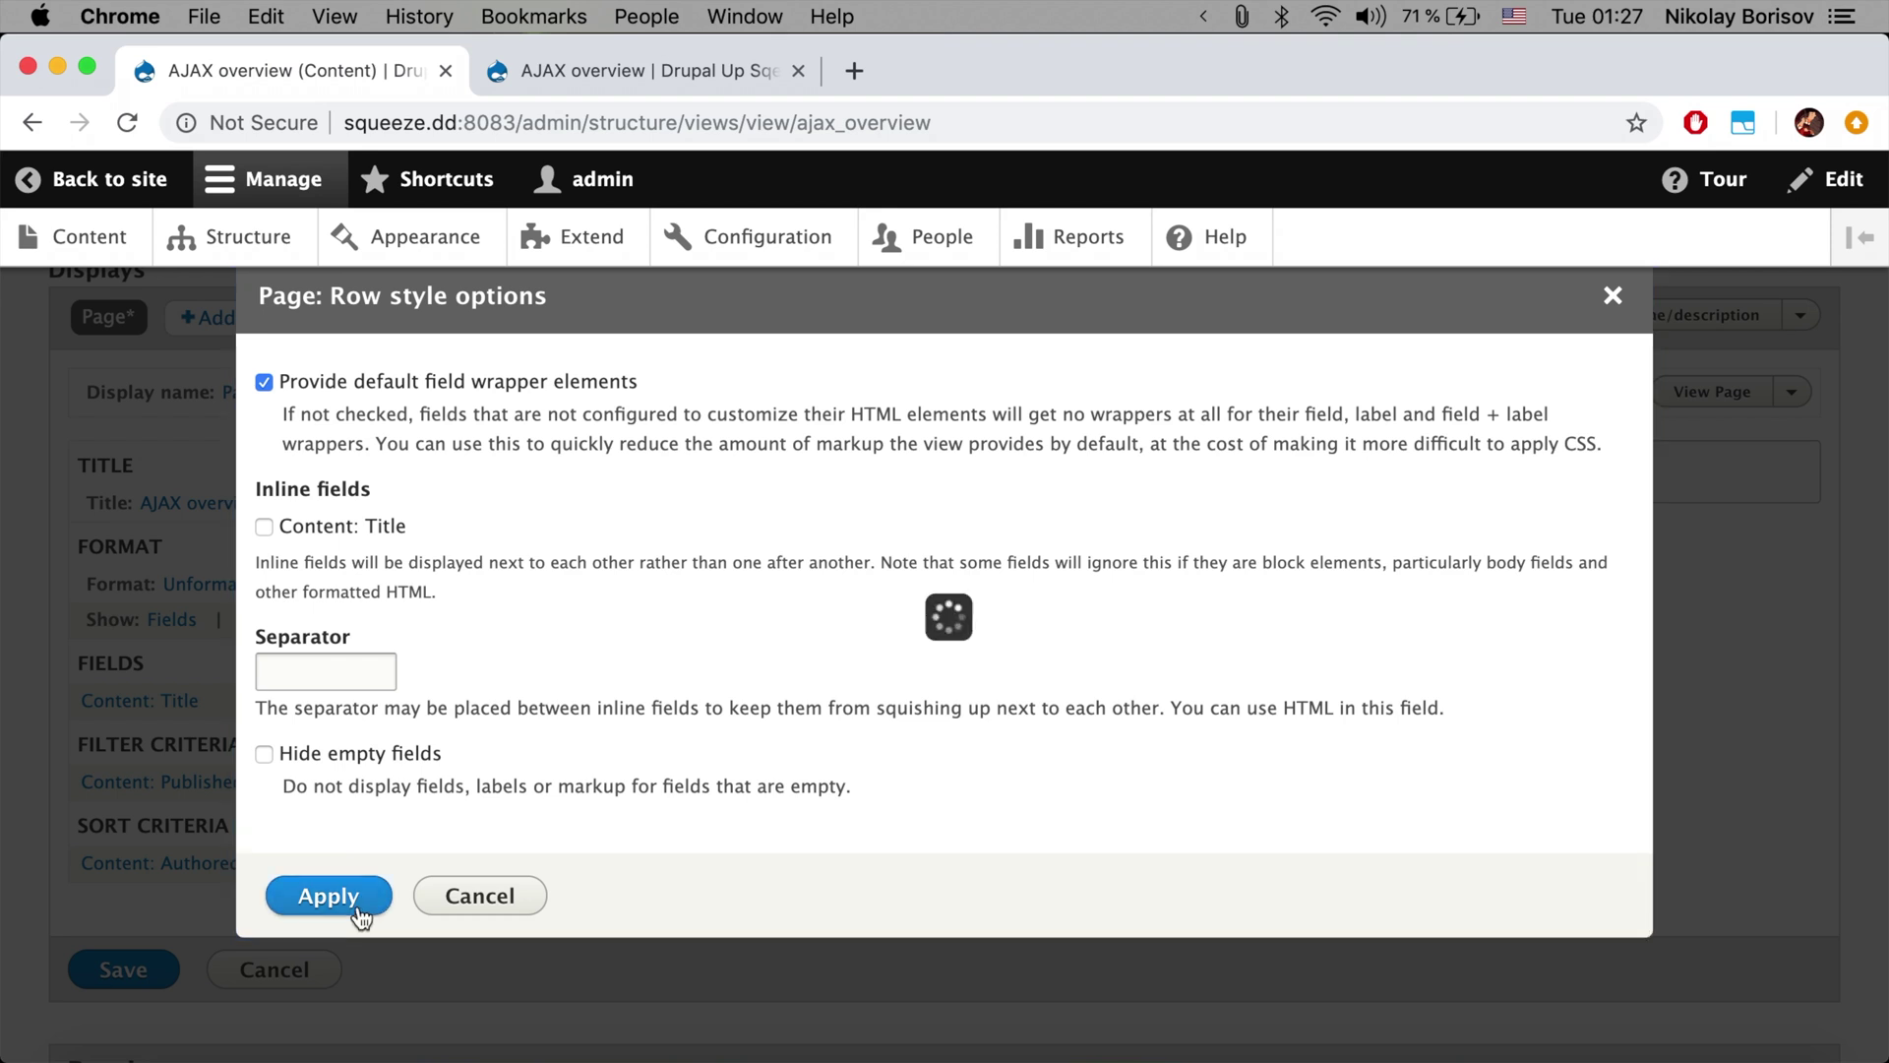
{"action": "scroll", "coordinate": [411, 834], "scroll_direction": "down", "scroll_amount": 3}
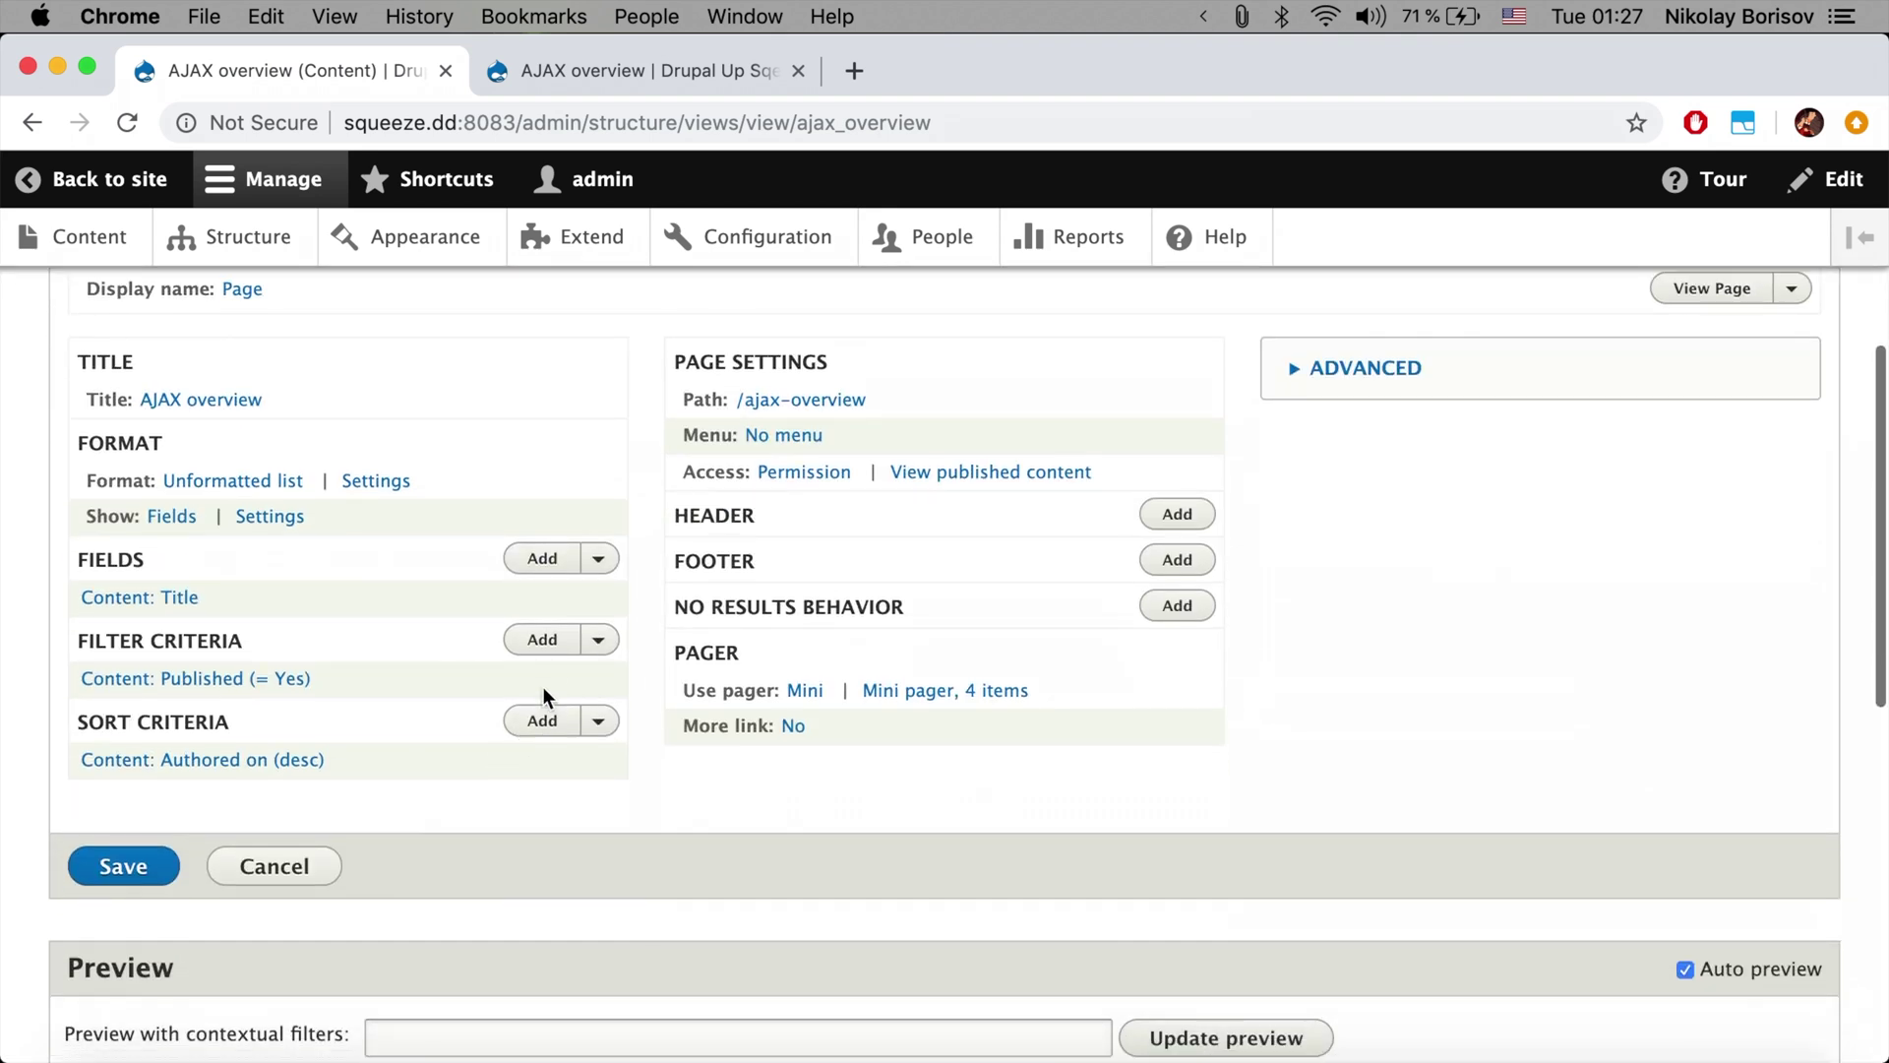
Step: Add a Global: Combine fields filter to the filter criteria
{"action": "left_click", "coordinate": [547, 641]}
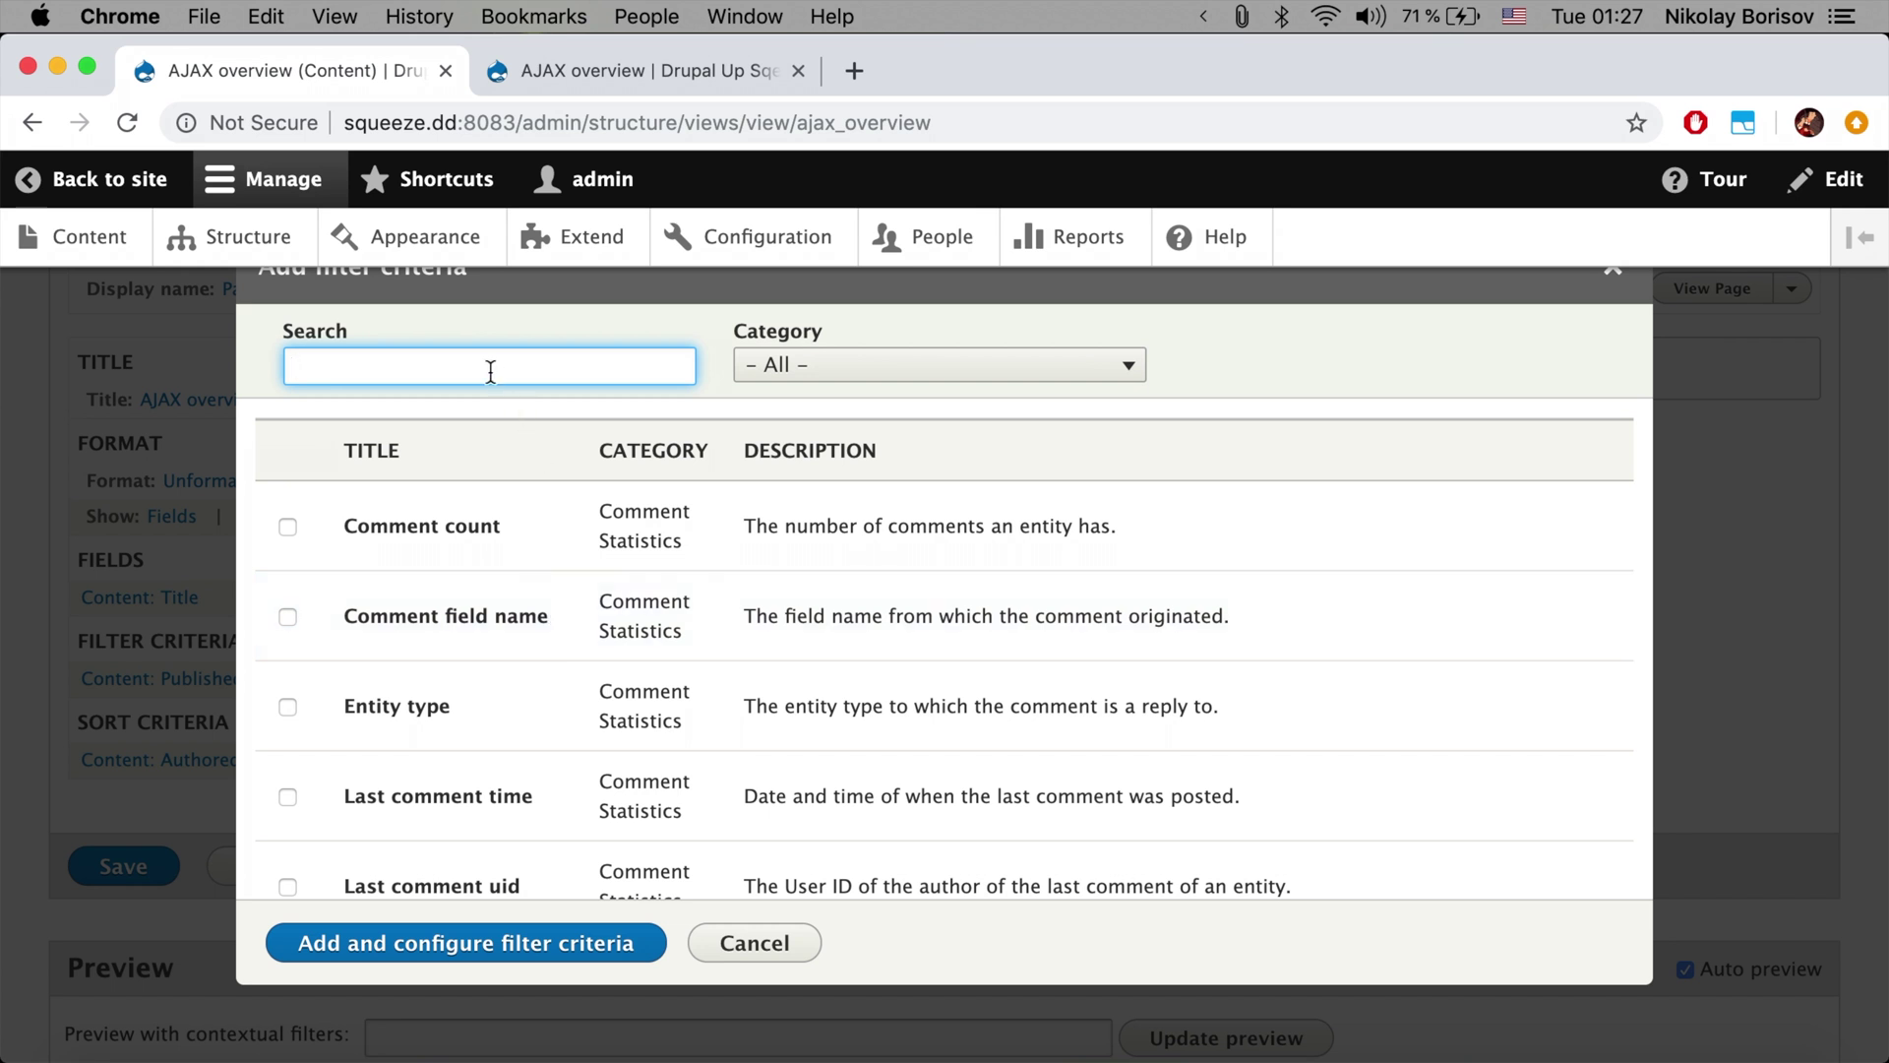
{"action": "type", "text": "c"}
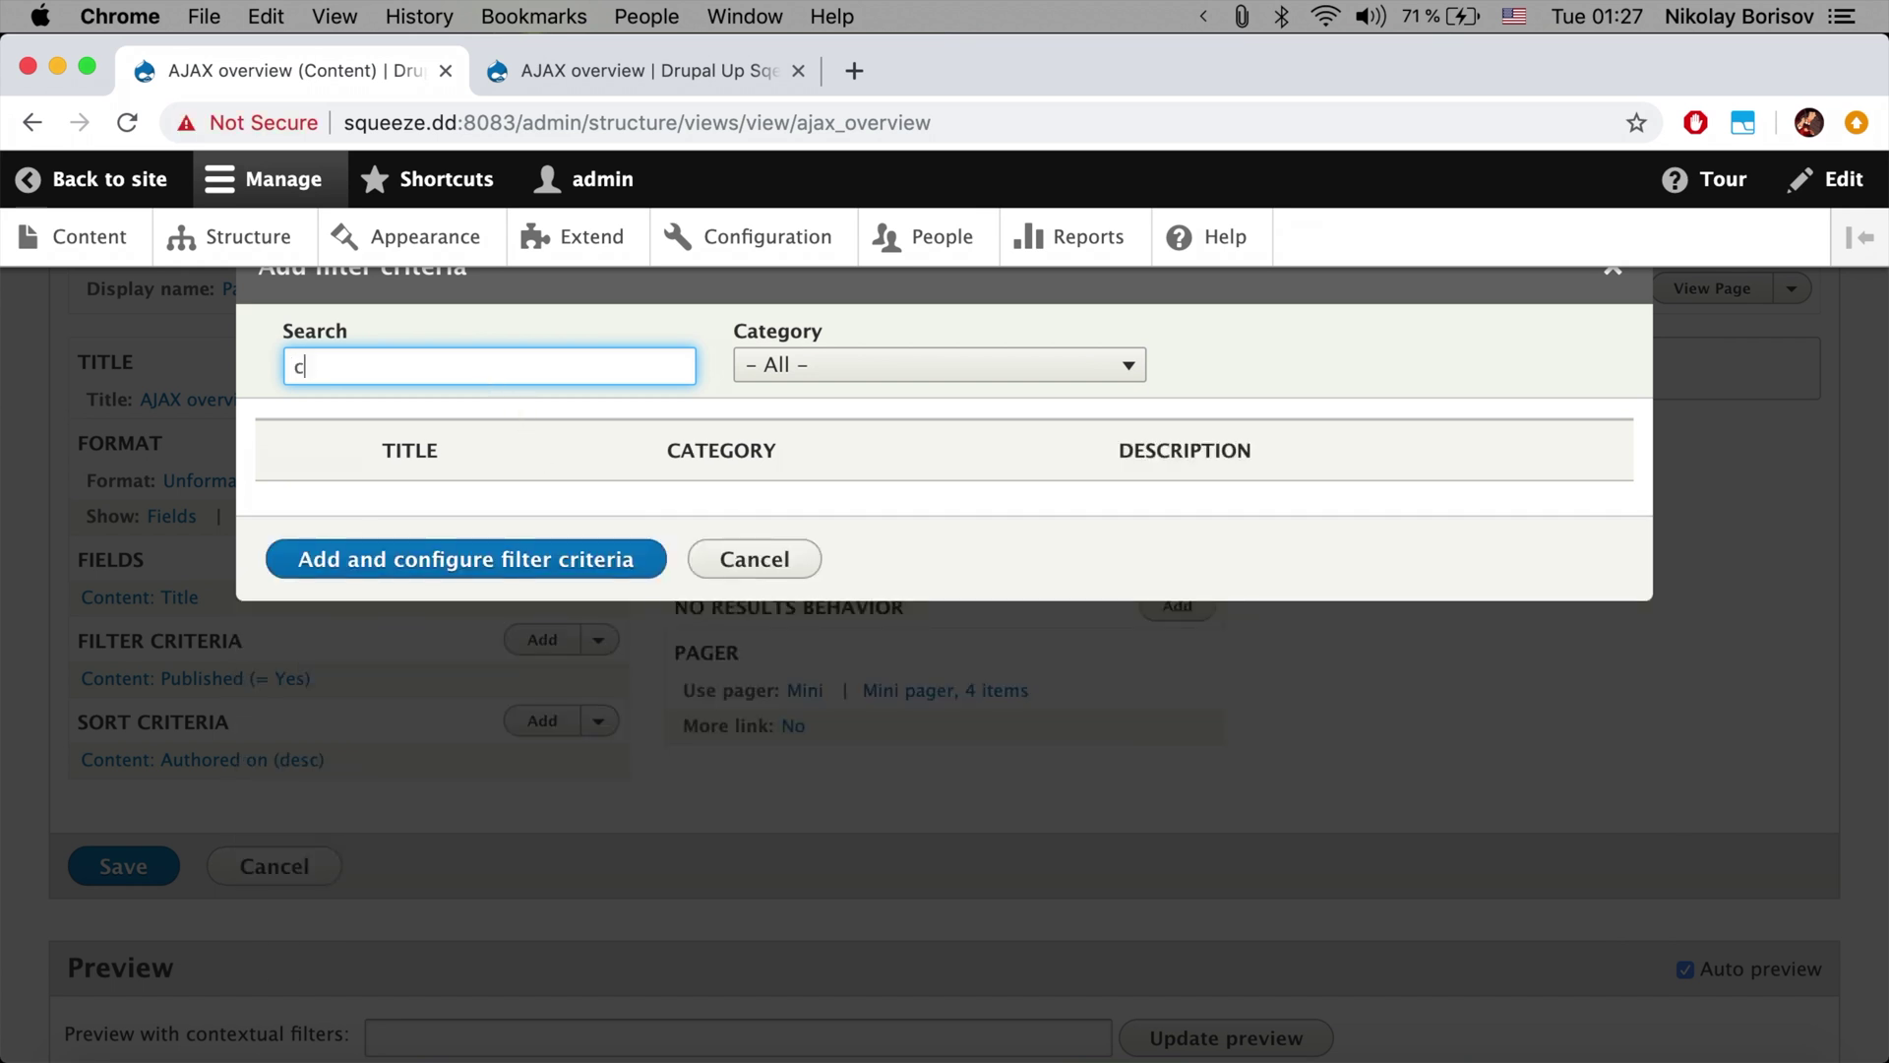
{"action": "type", "text": "inbi"}
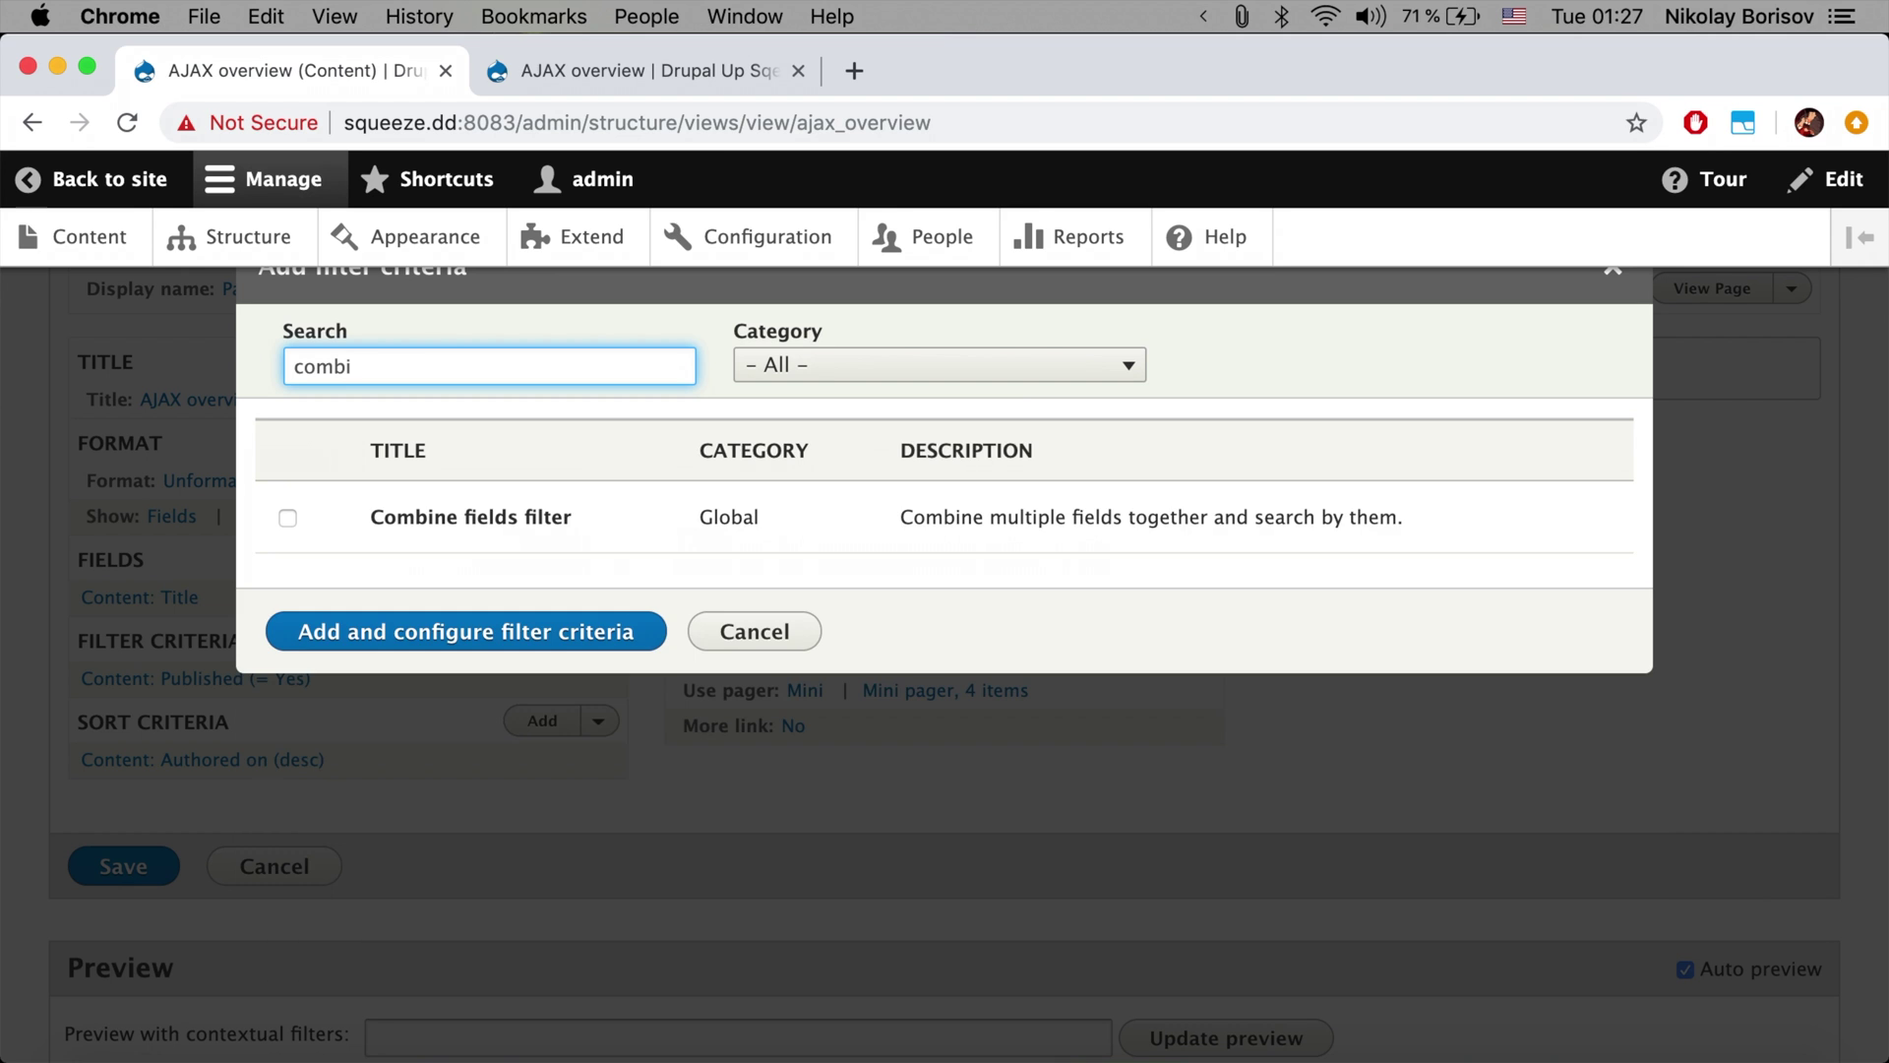
{"action": "left_click", "coordinate": [516, 515]}
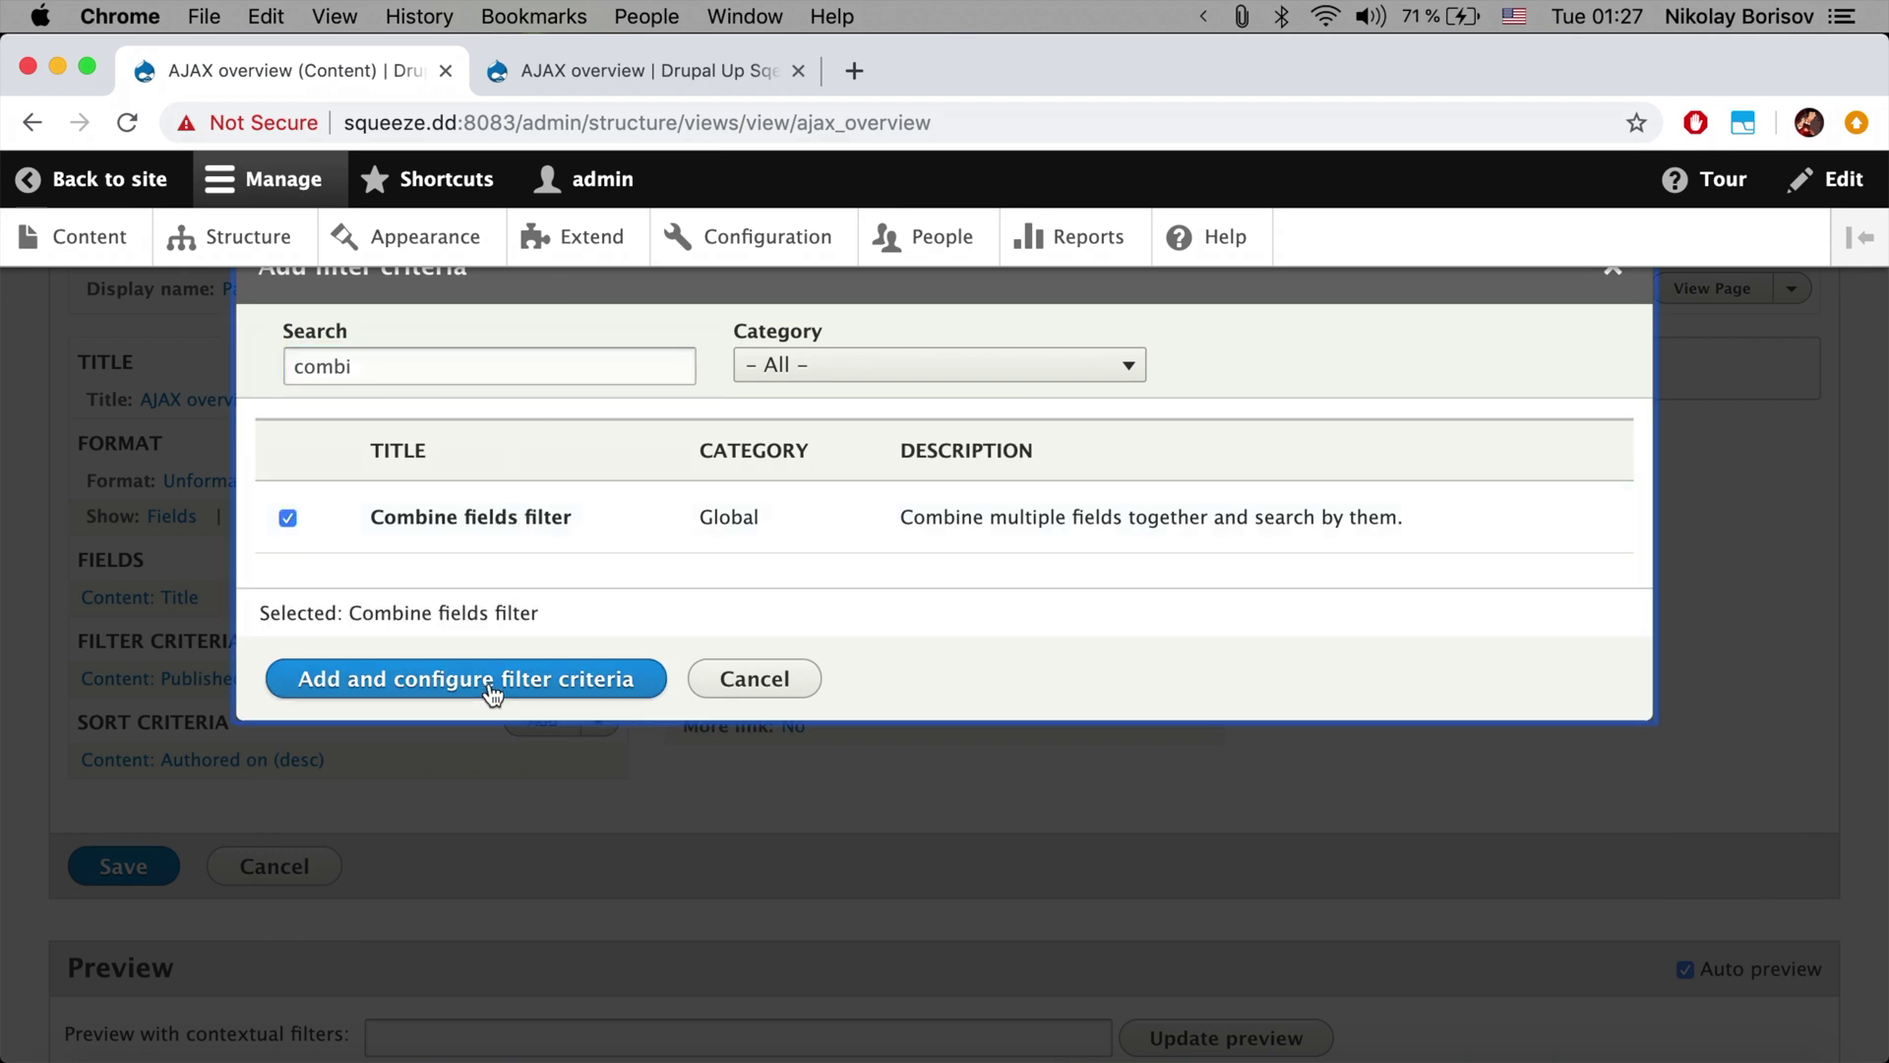
{"action": "left_click", "coordinate": [492, 694]}
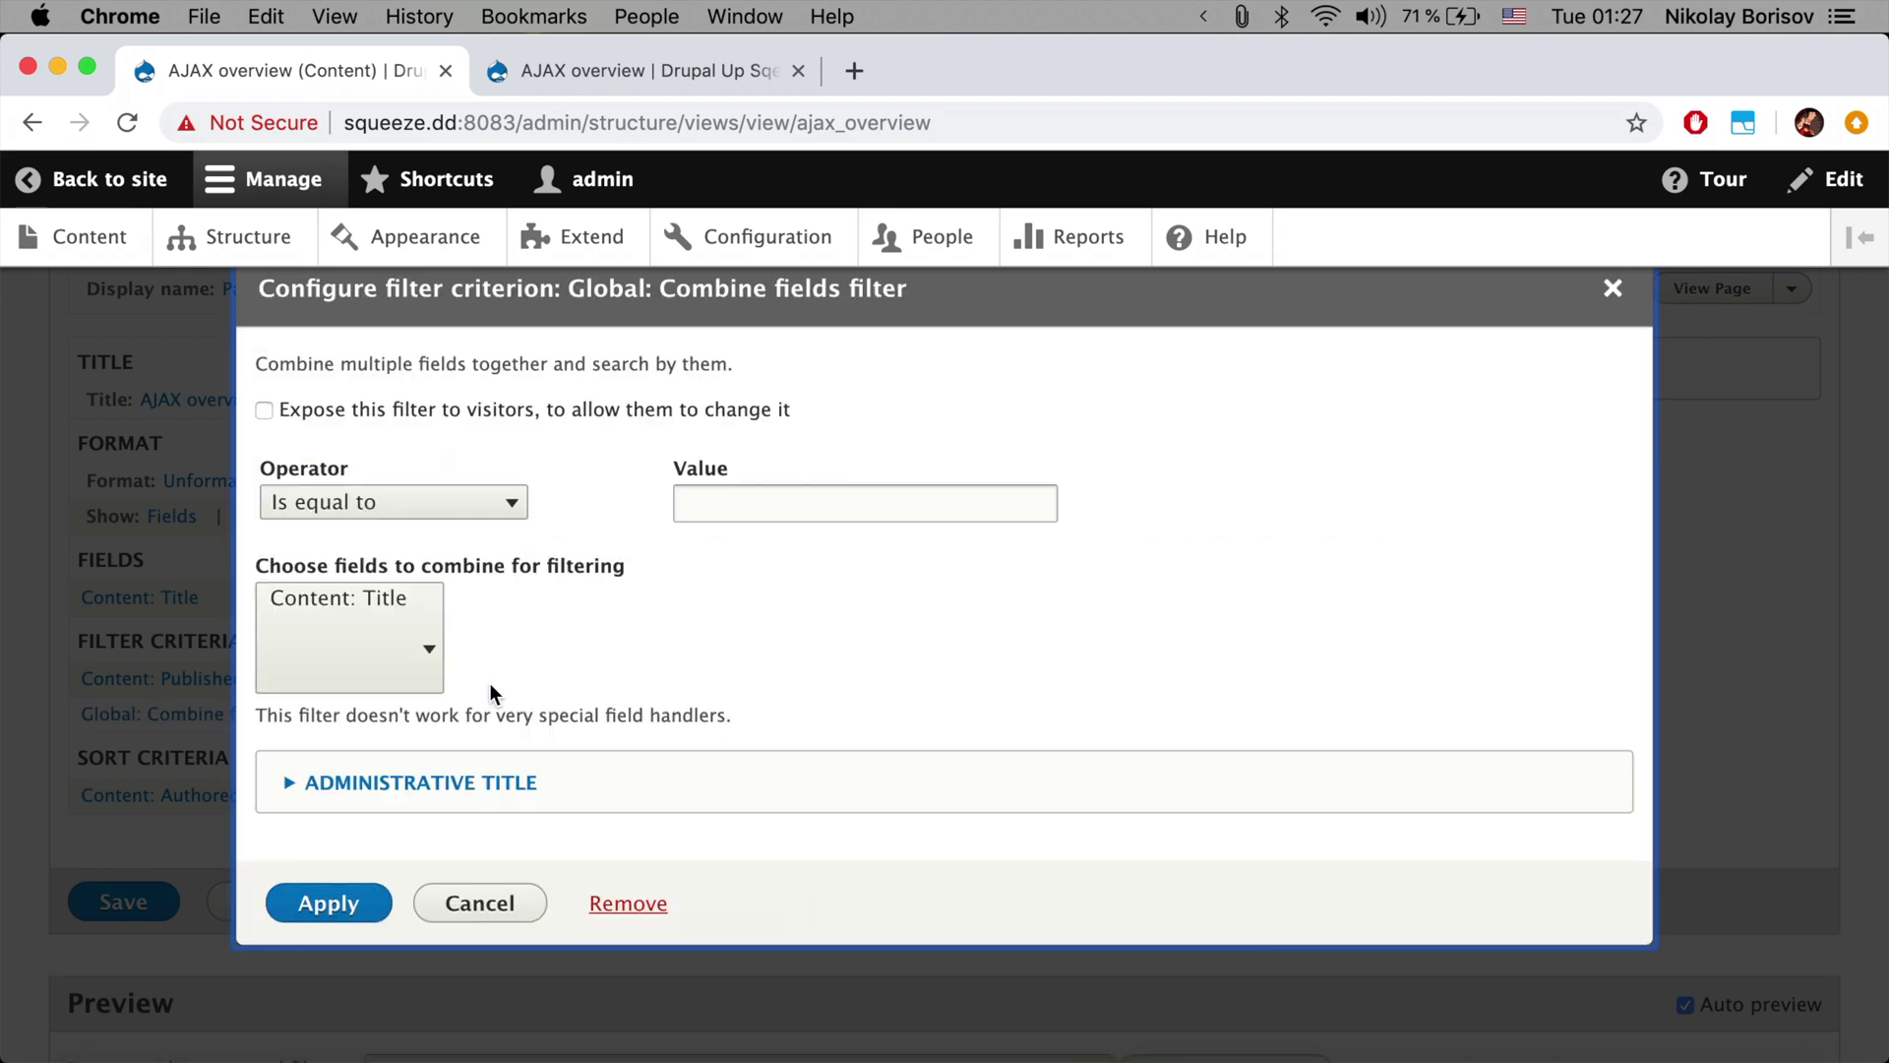
Step: Set the filter to 'Contains any word', expose it, and combine Content: Title
{"action": "left_click", "coordinate": [384, 504]}
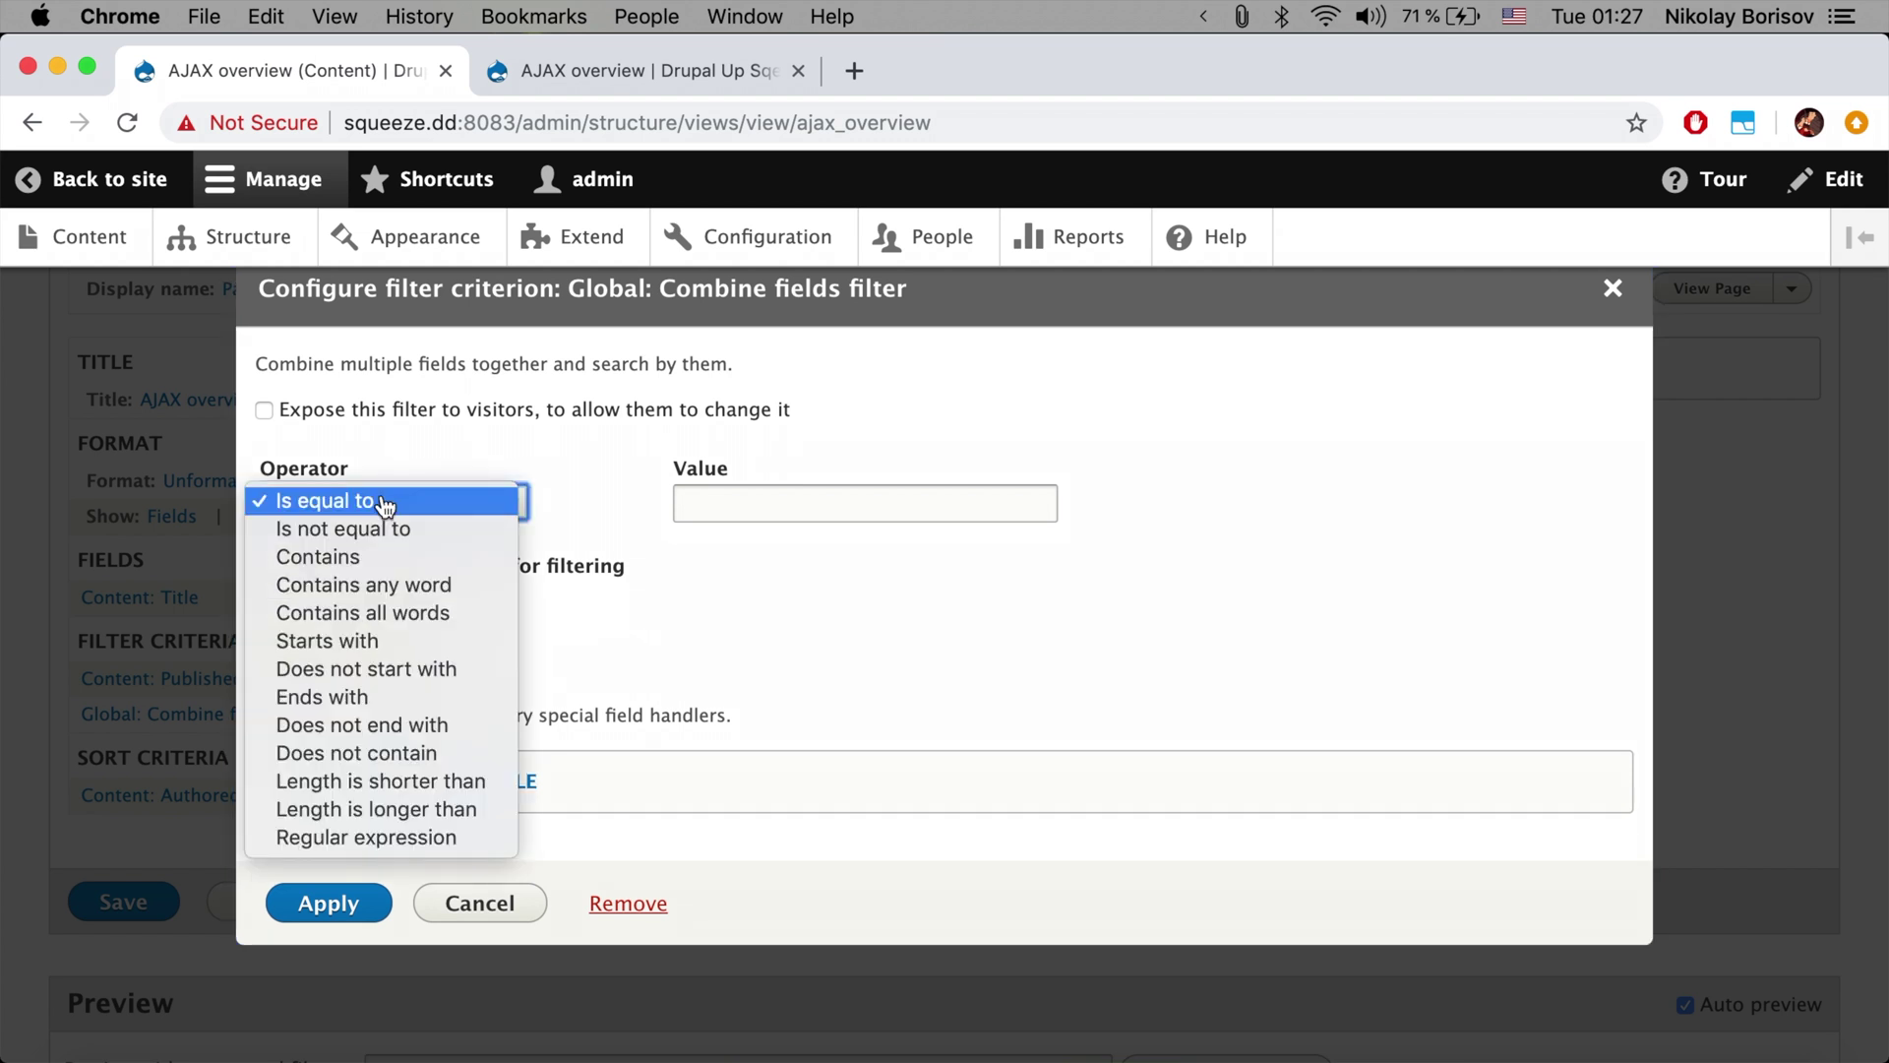
{"action": "left_click", "coordinate": [344, 586]}
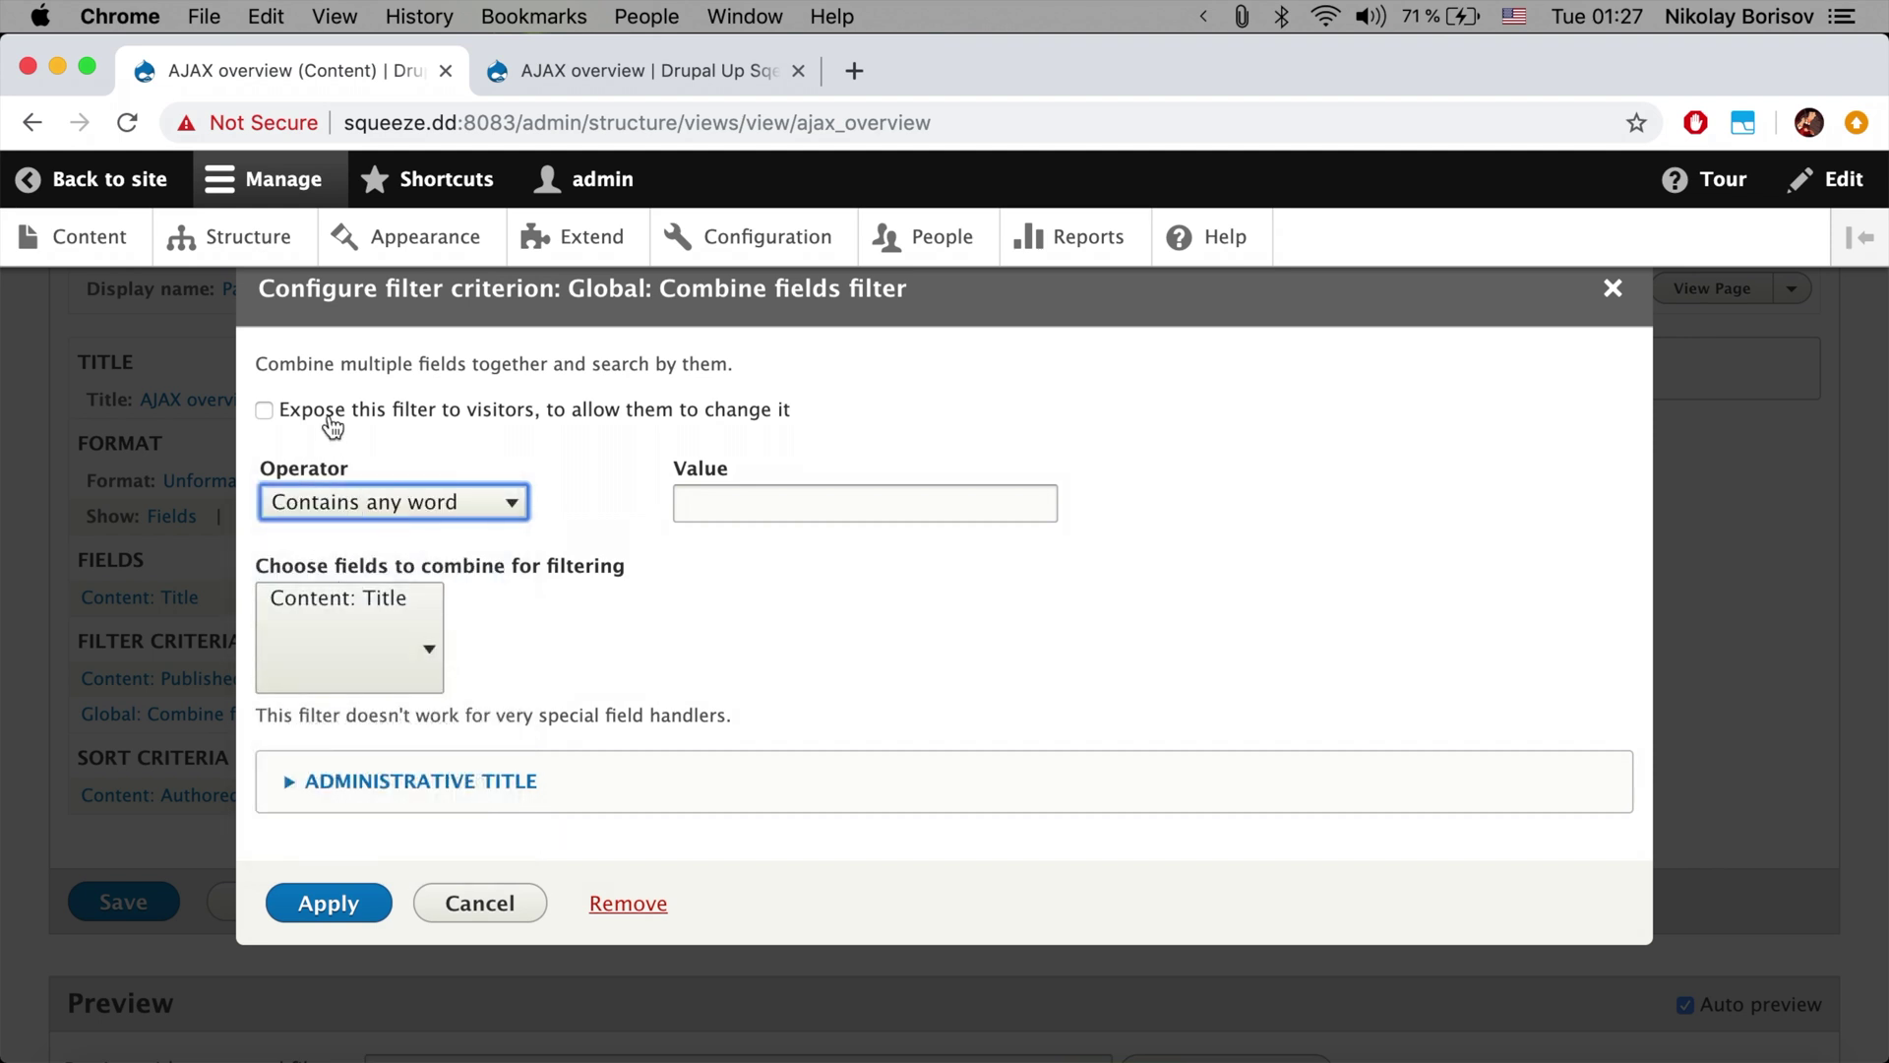
{"action": "left_click", "coordinate": [331, 418]}
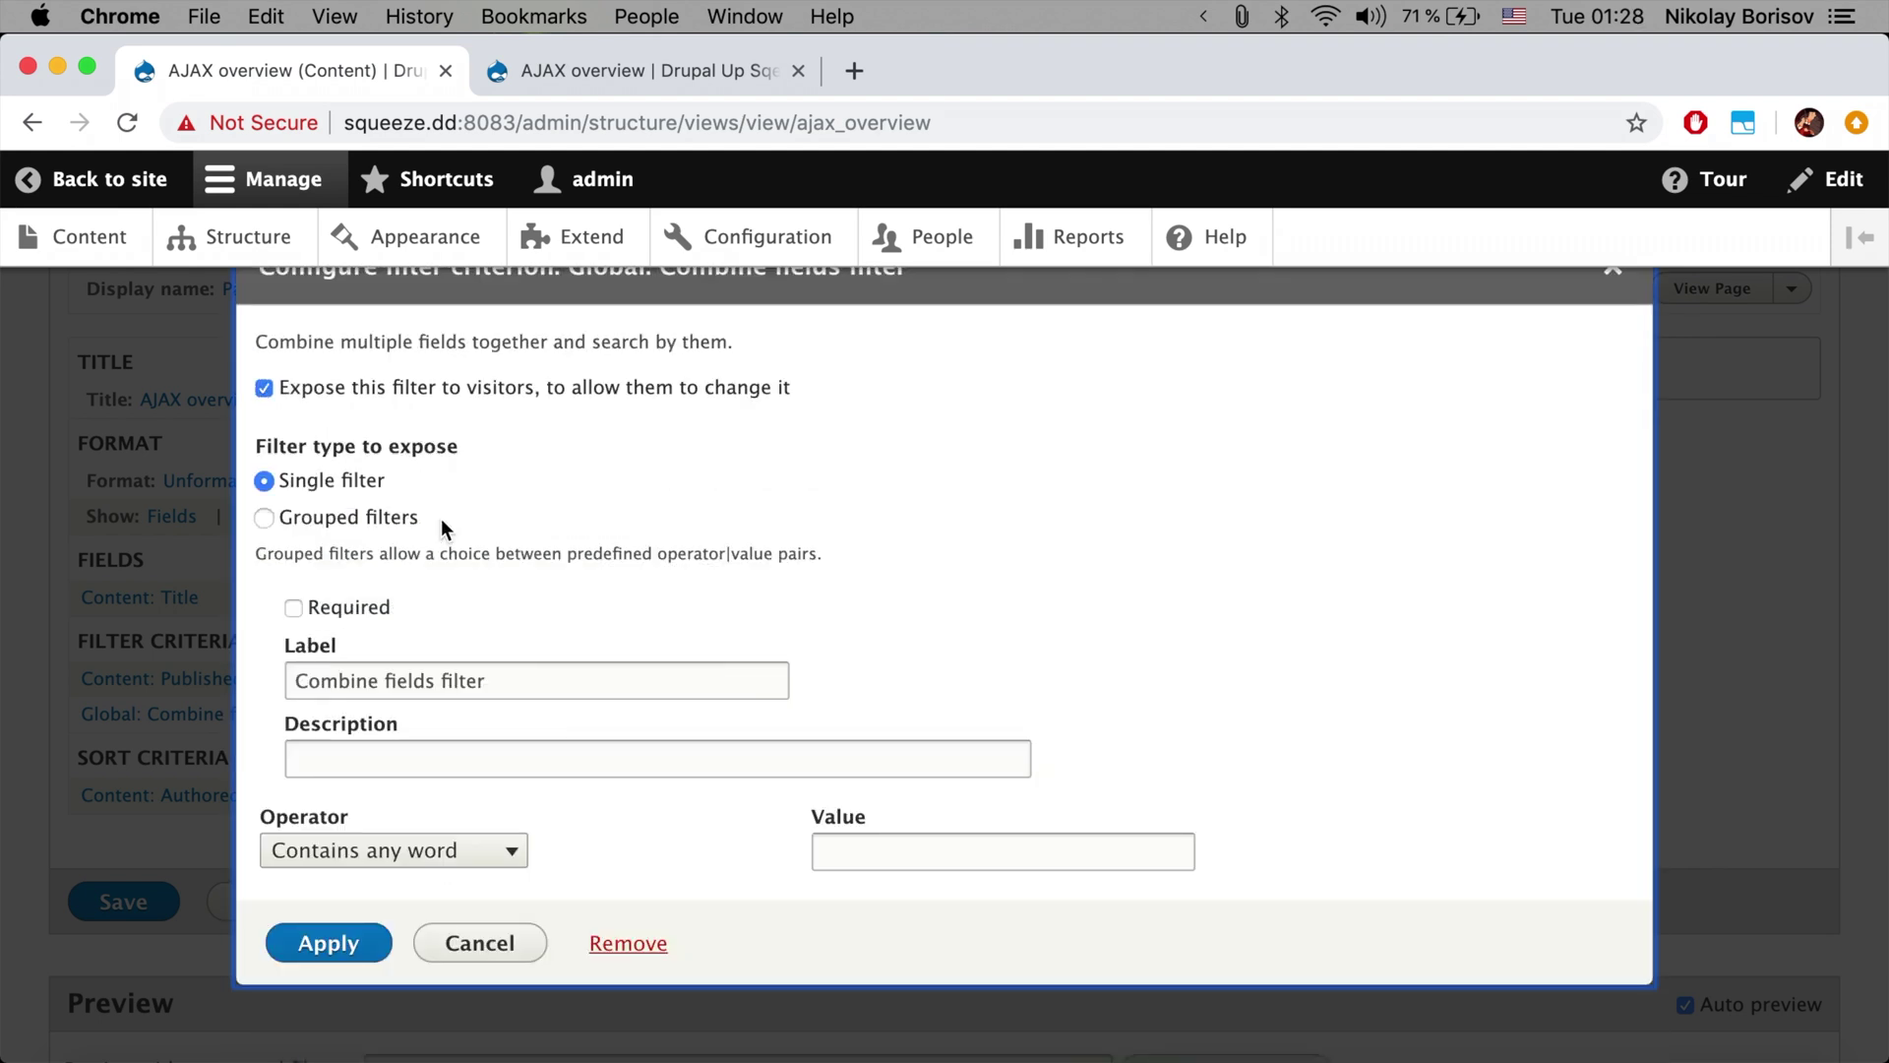
{"action": "scroll", "coordinate": [441, 518], "scroll_direction": "down", "scroll_amount": 5}
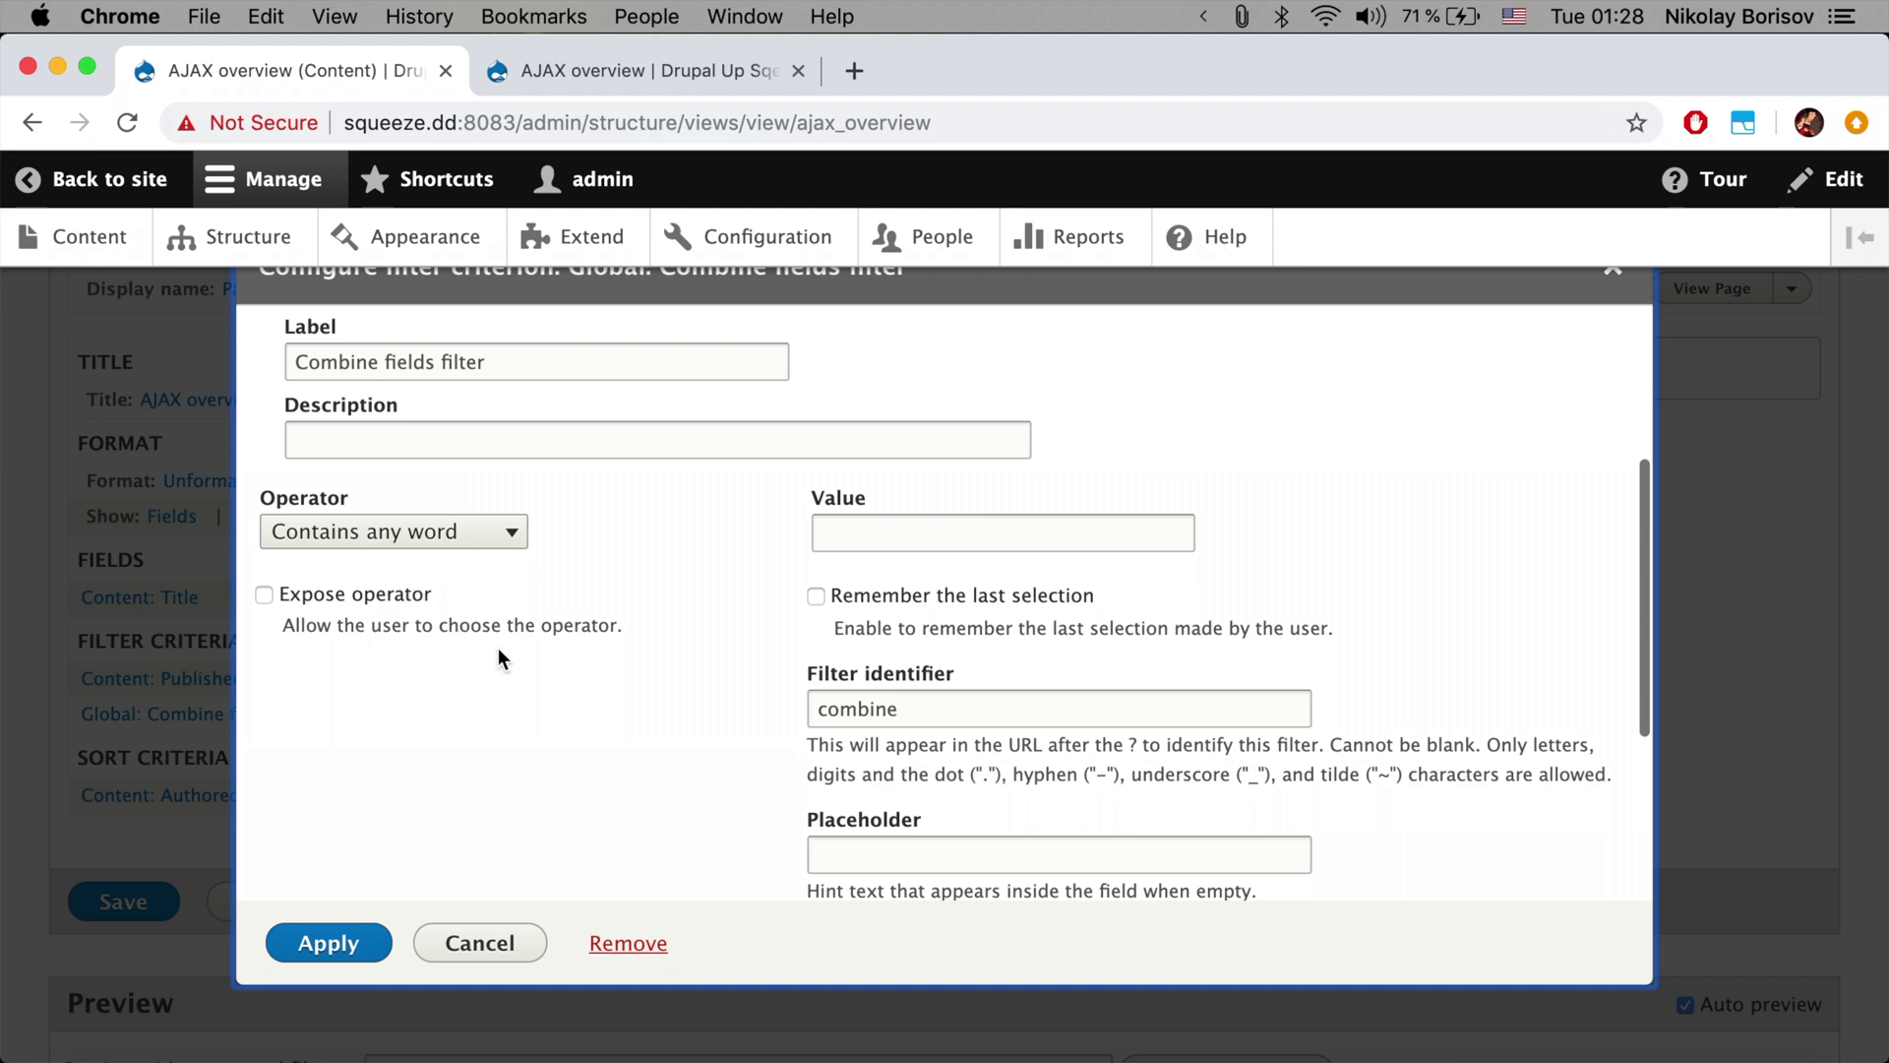
{"action": "scroll", "coordinate": [498, 647], "scroll_direction": "down", "scroll_amount": 5}
{"action": "left_click", "coordinate": [886, 701]}
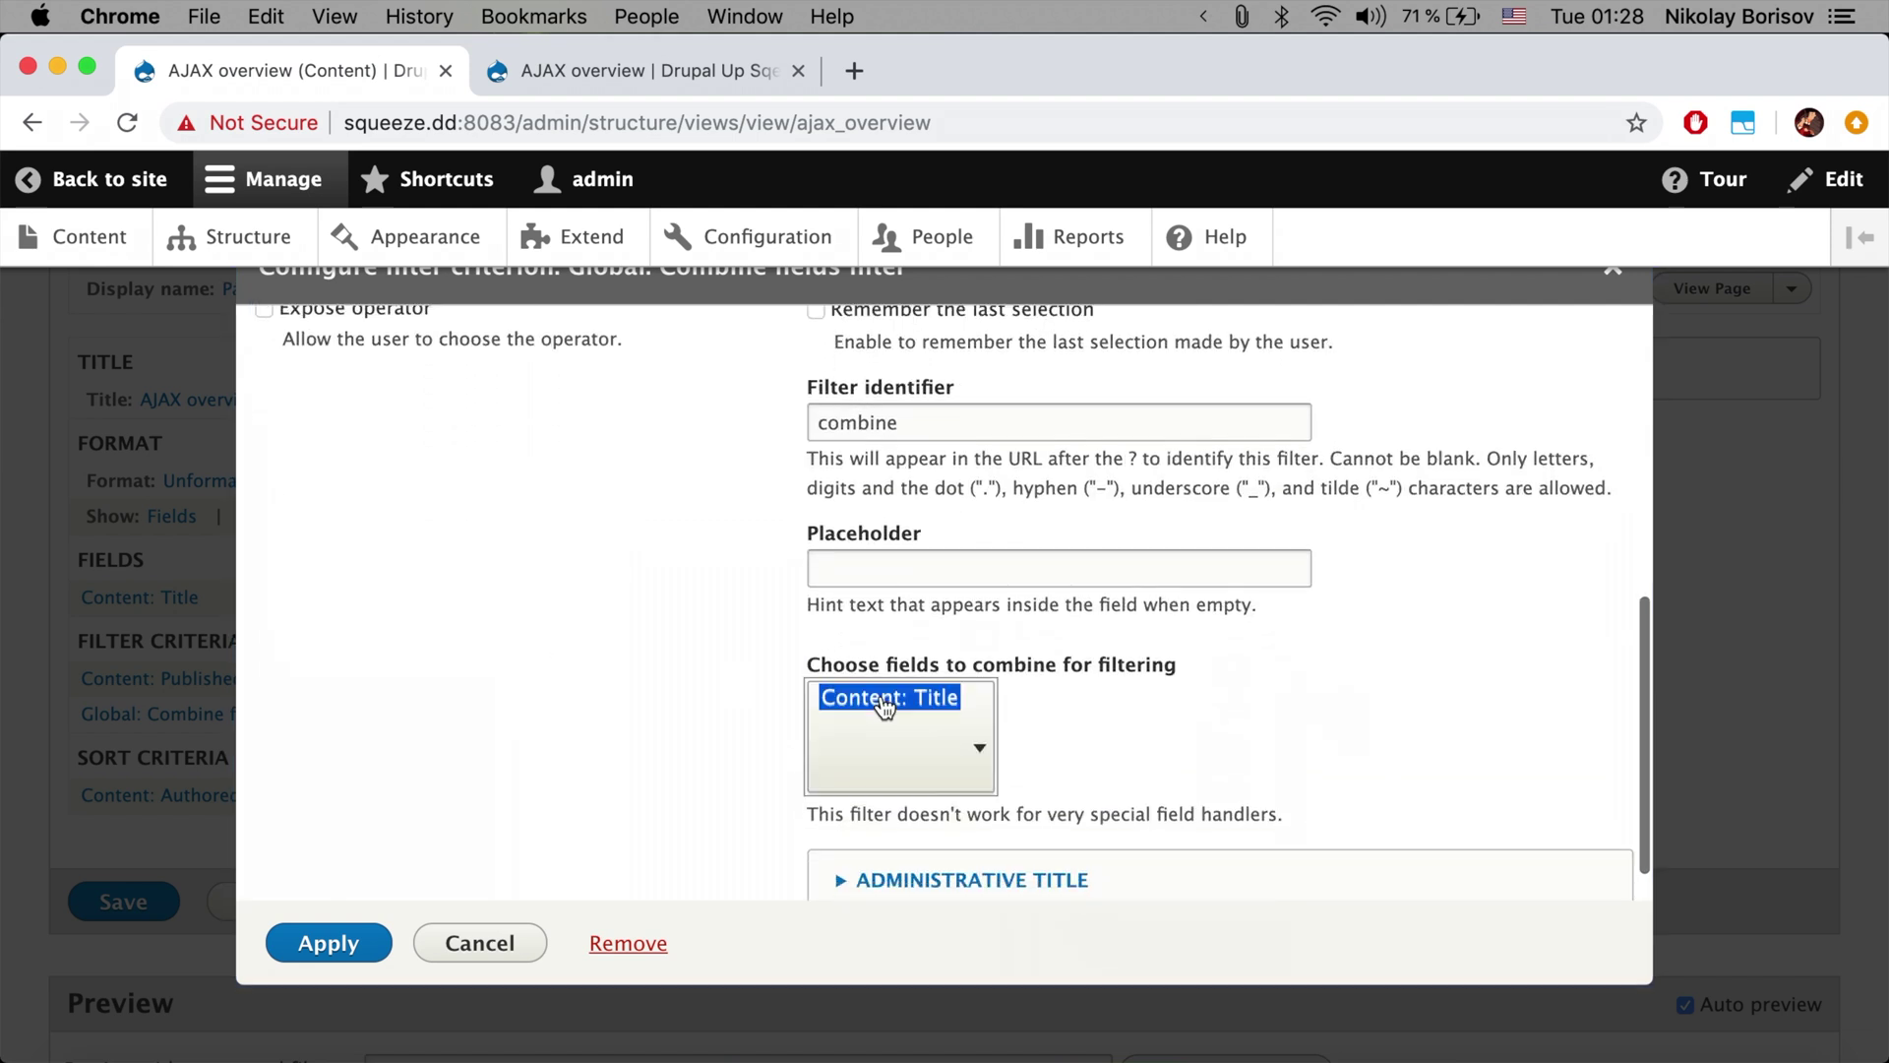
{"action": "scroll", "coordinate": [600, 710], "scroll_direction": "down", "scroll_amount": 1}
{"action": "left_click", "coordinate": [360, 945]}
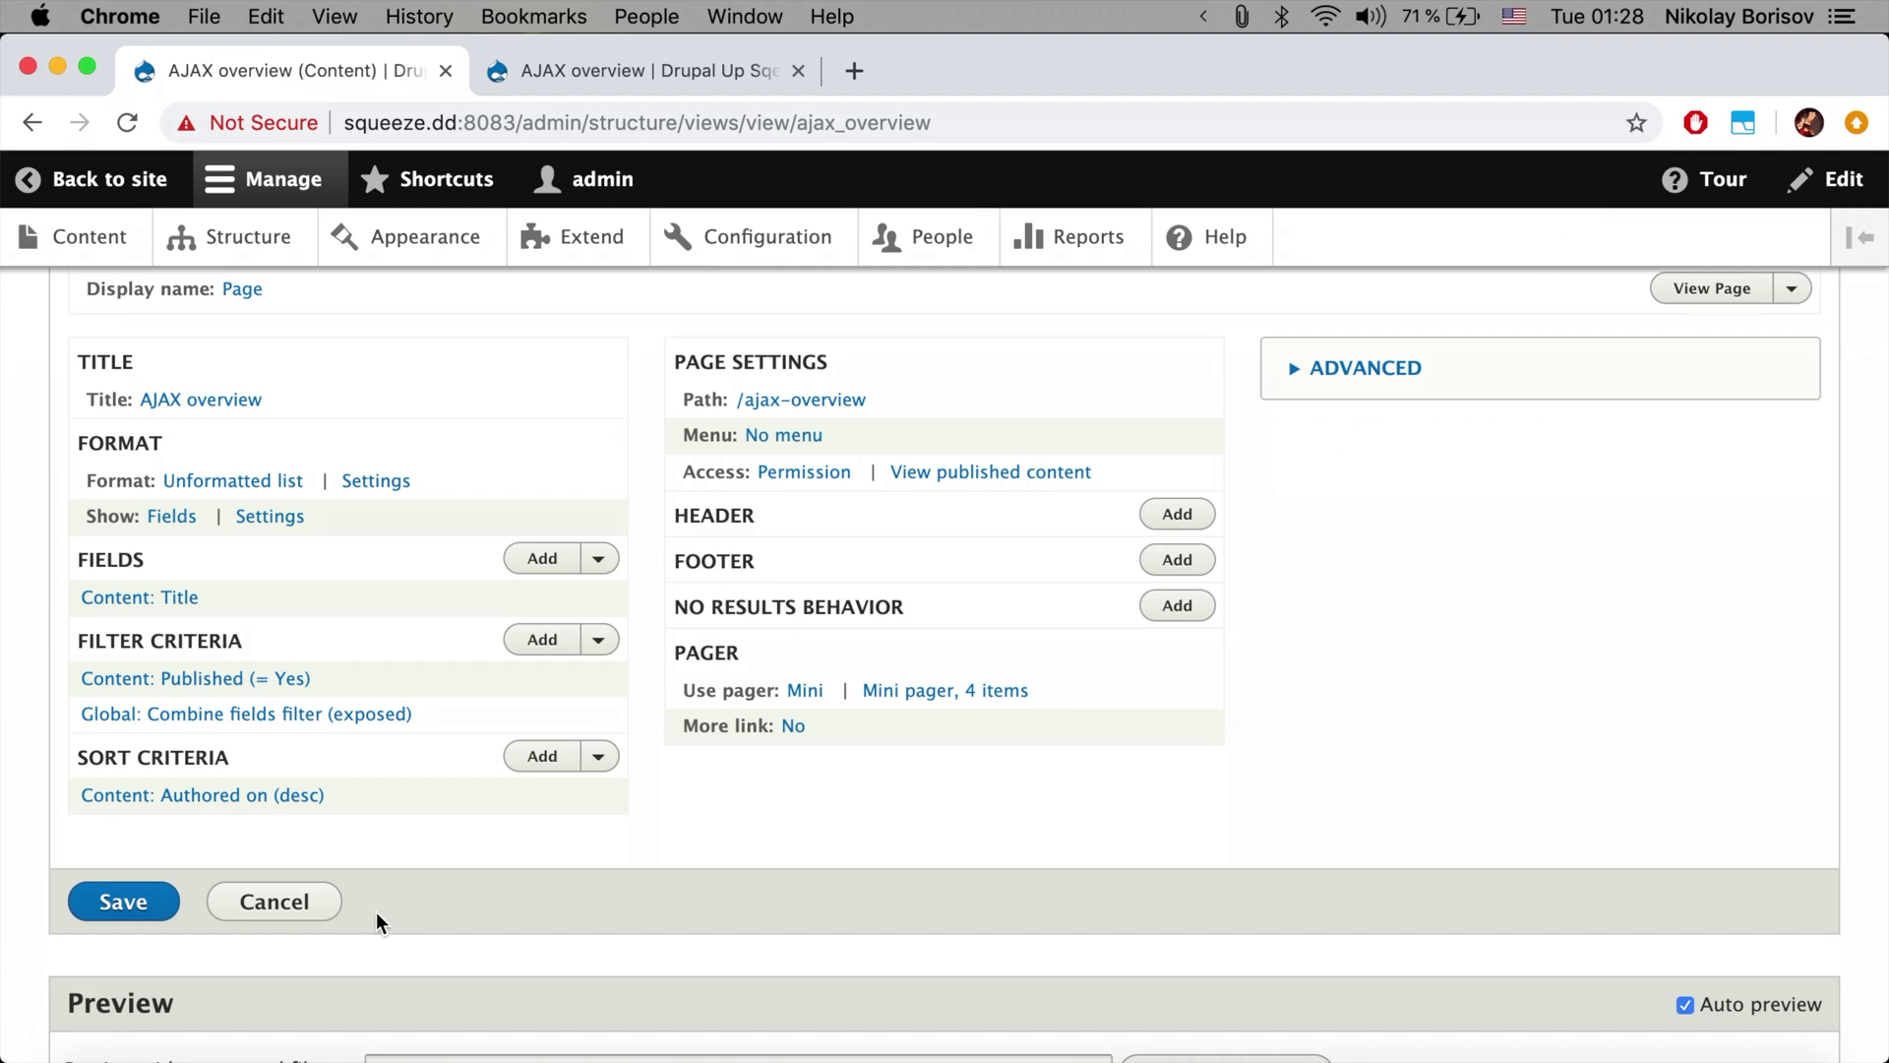
Step: Add a Content: Content type filter and expose it to visitors
{"action": "left_click", "coordinate": [543, 642]}
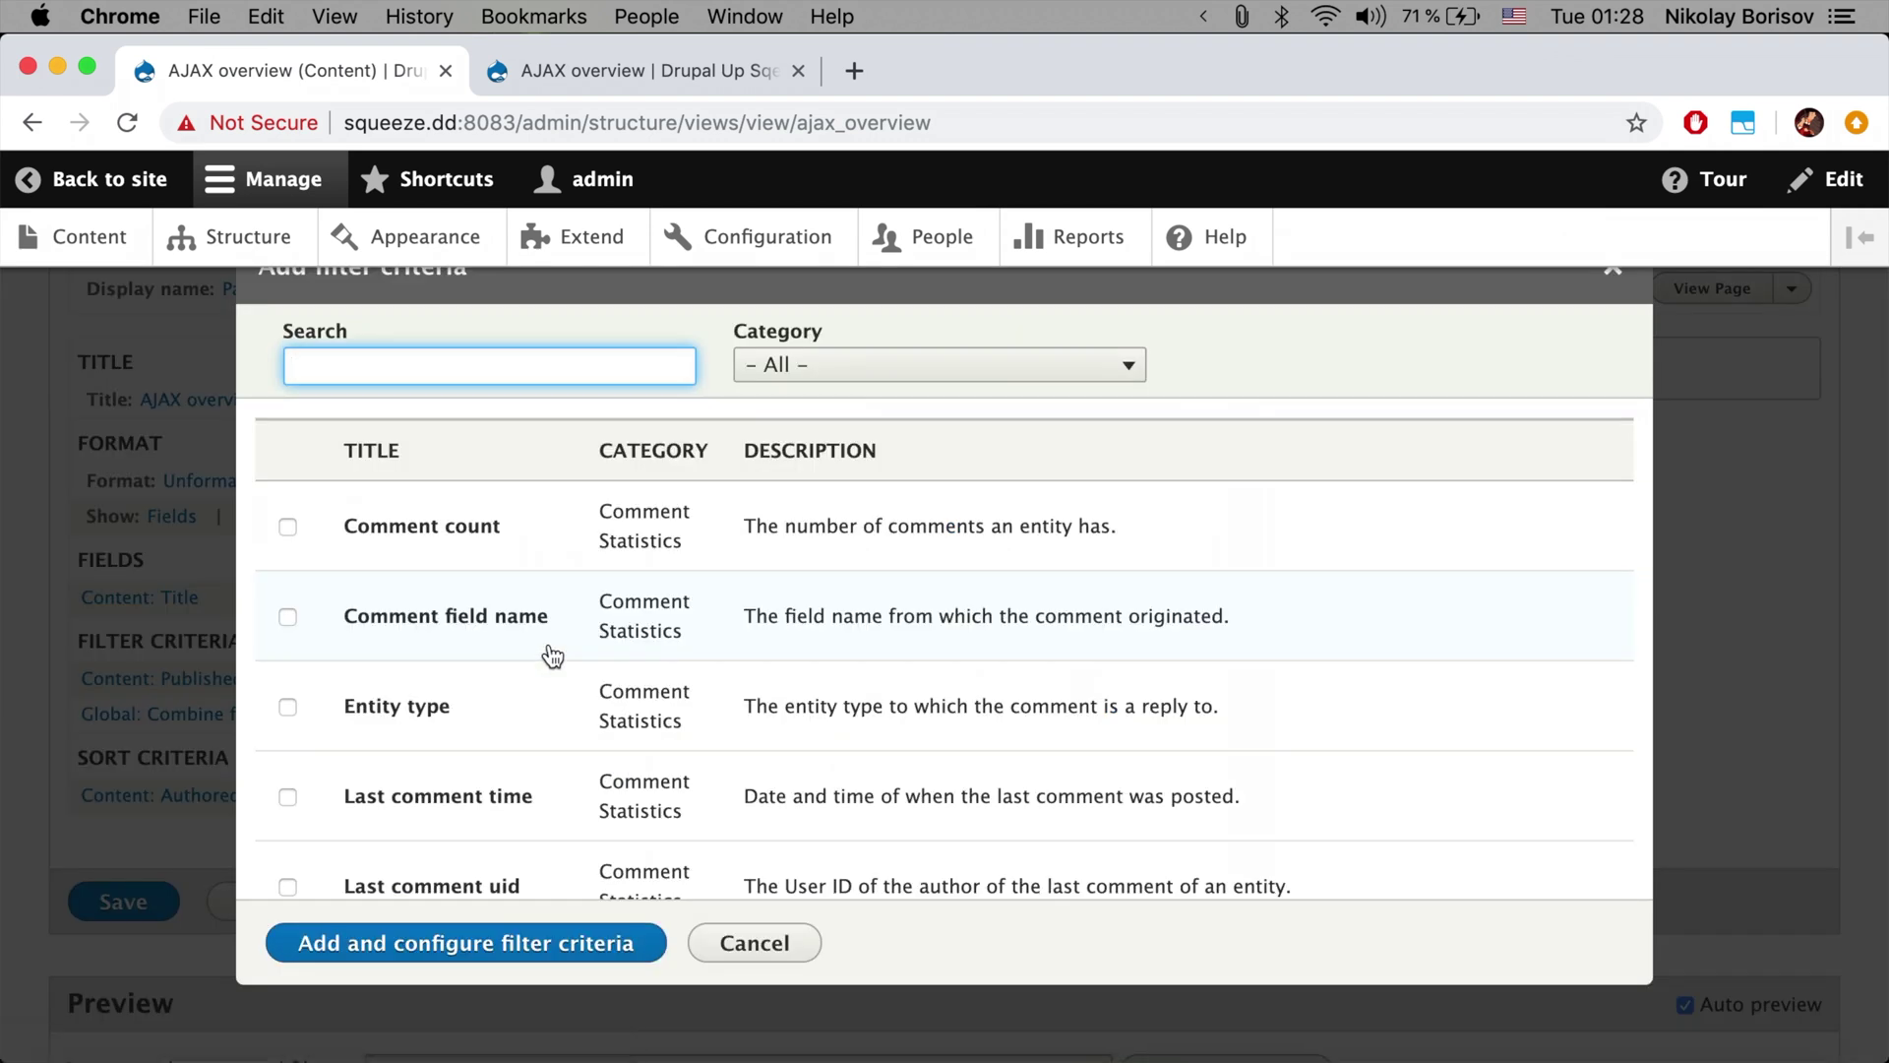
{"action": "type", "text": "con"}
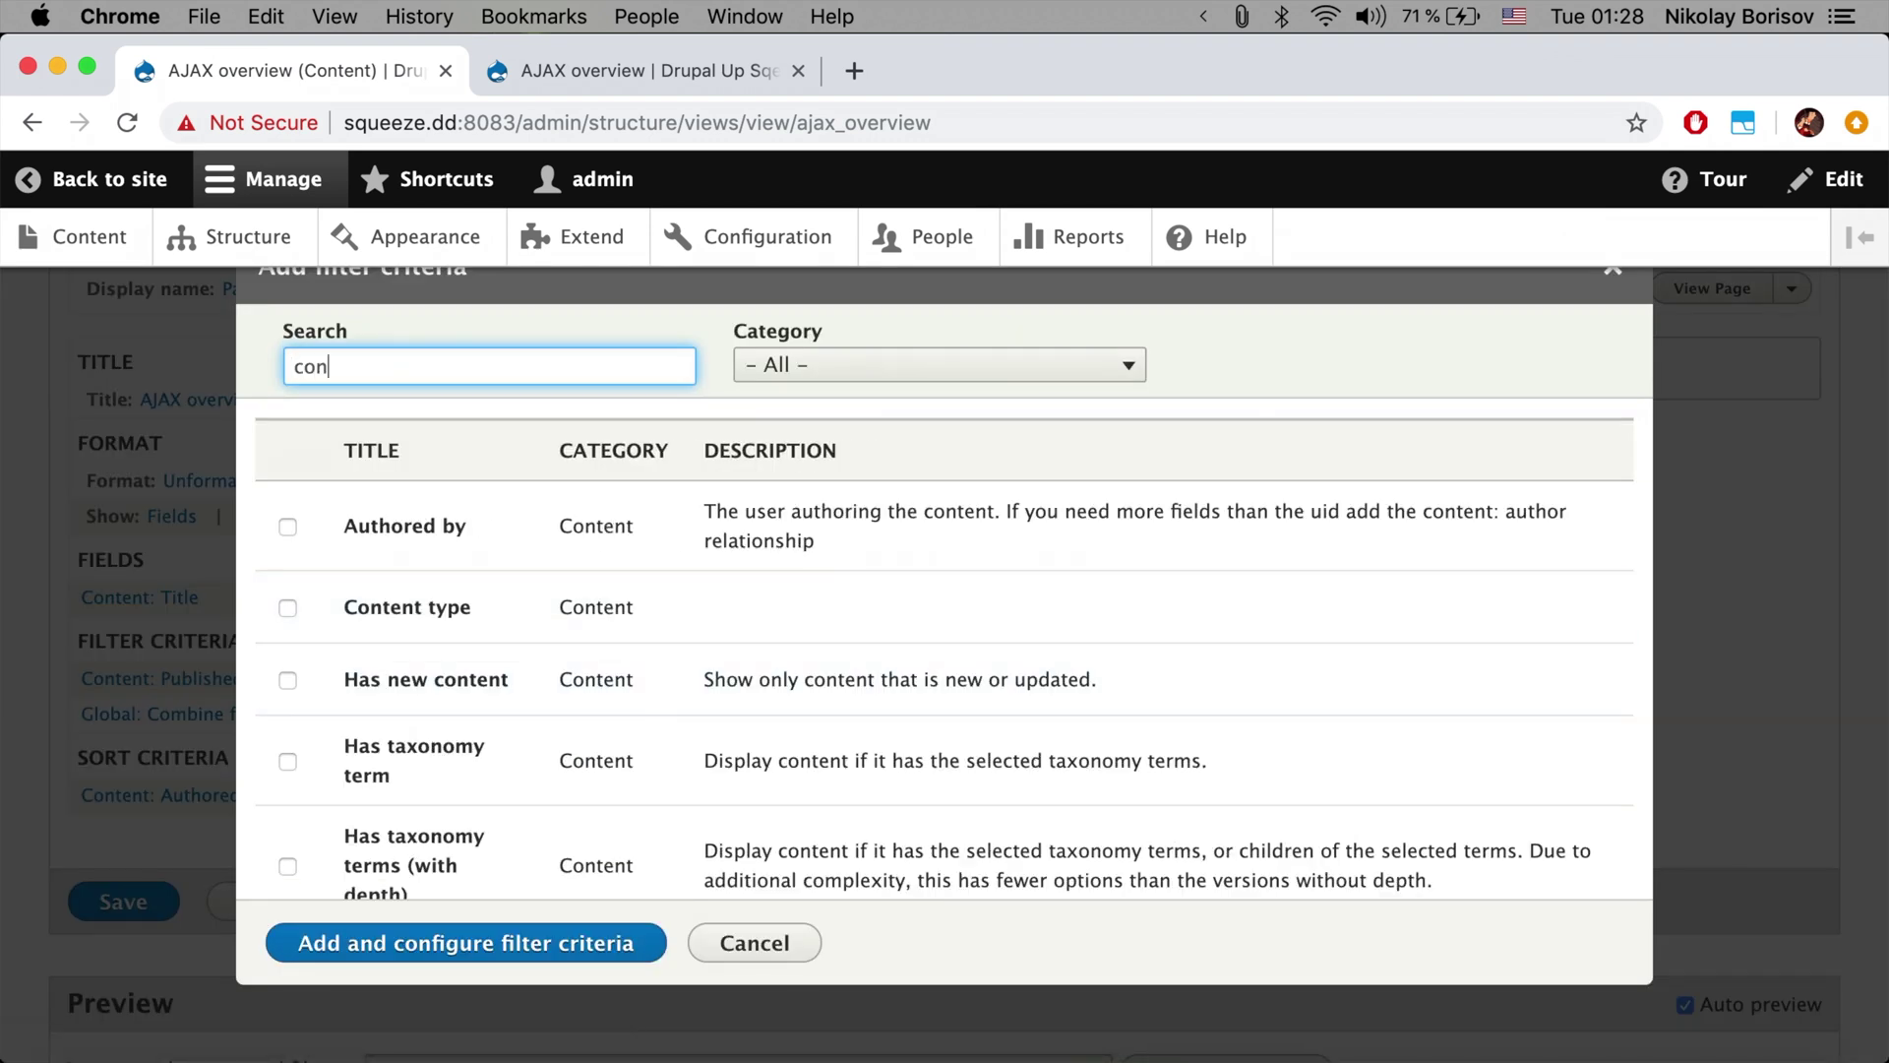
{"action": "left_click", "coordinate": [445, 624]}
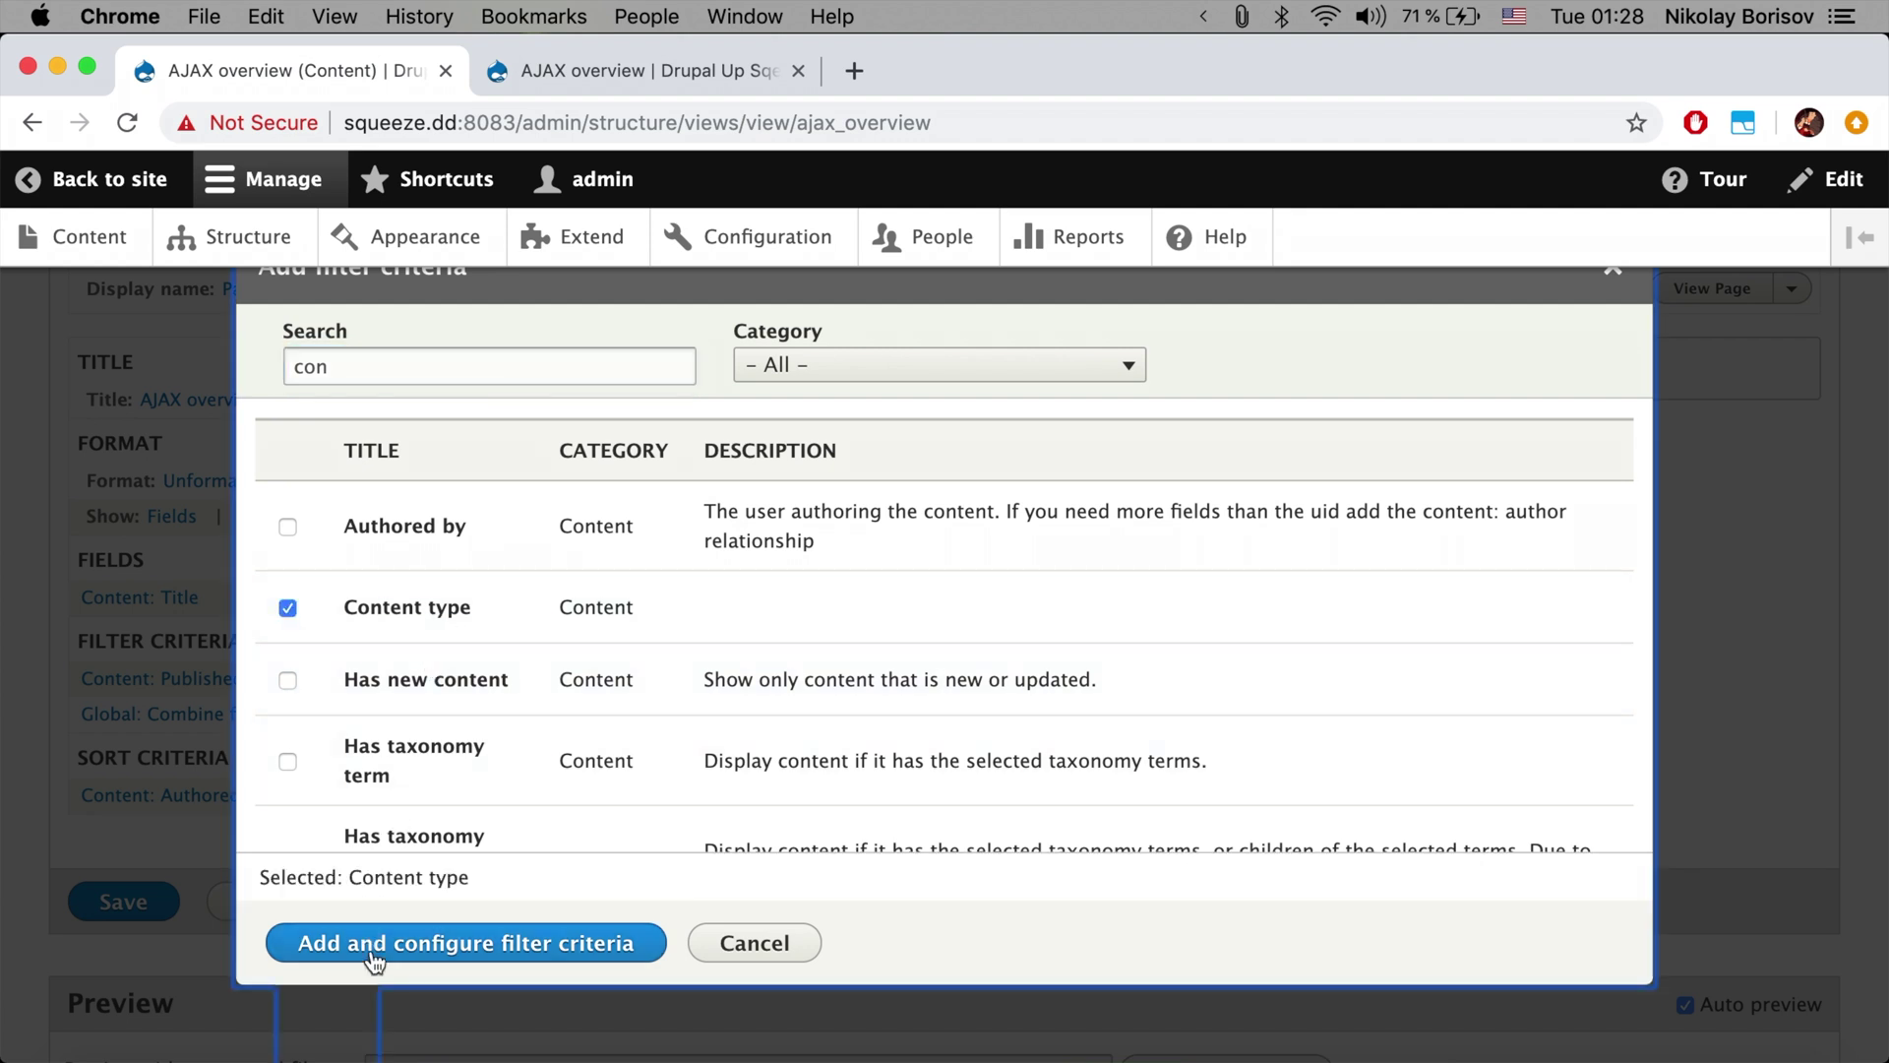
{"action": "left_click", "coordinate": [393, 944]}
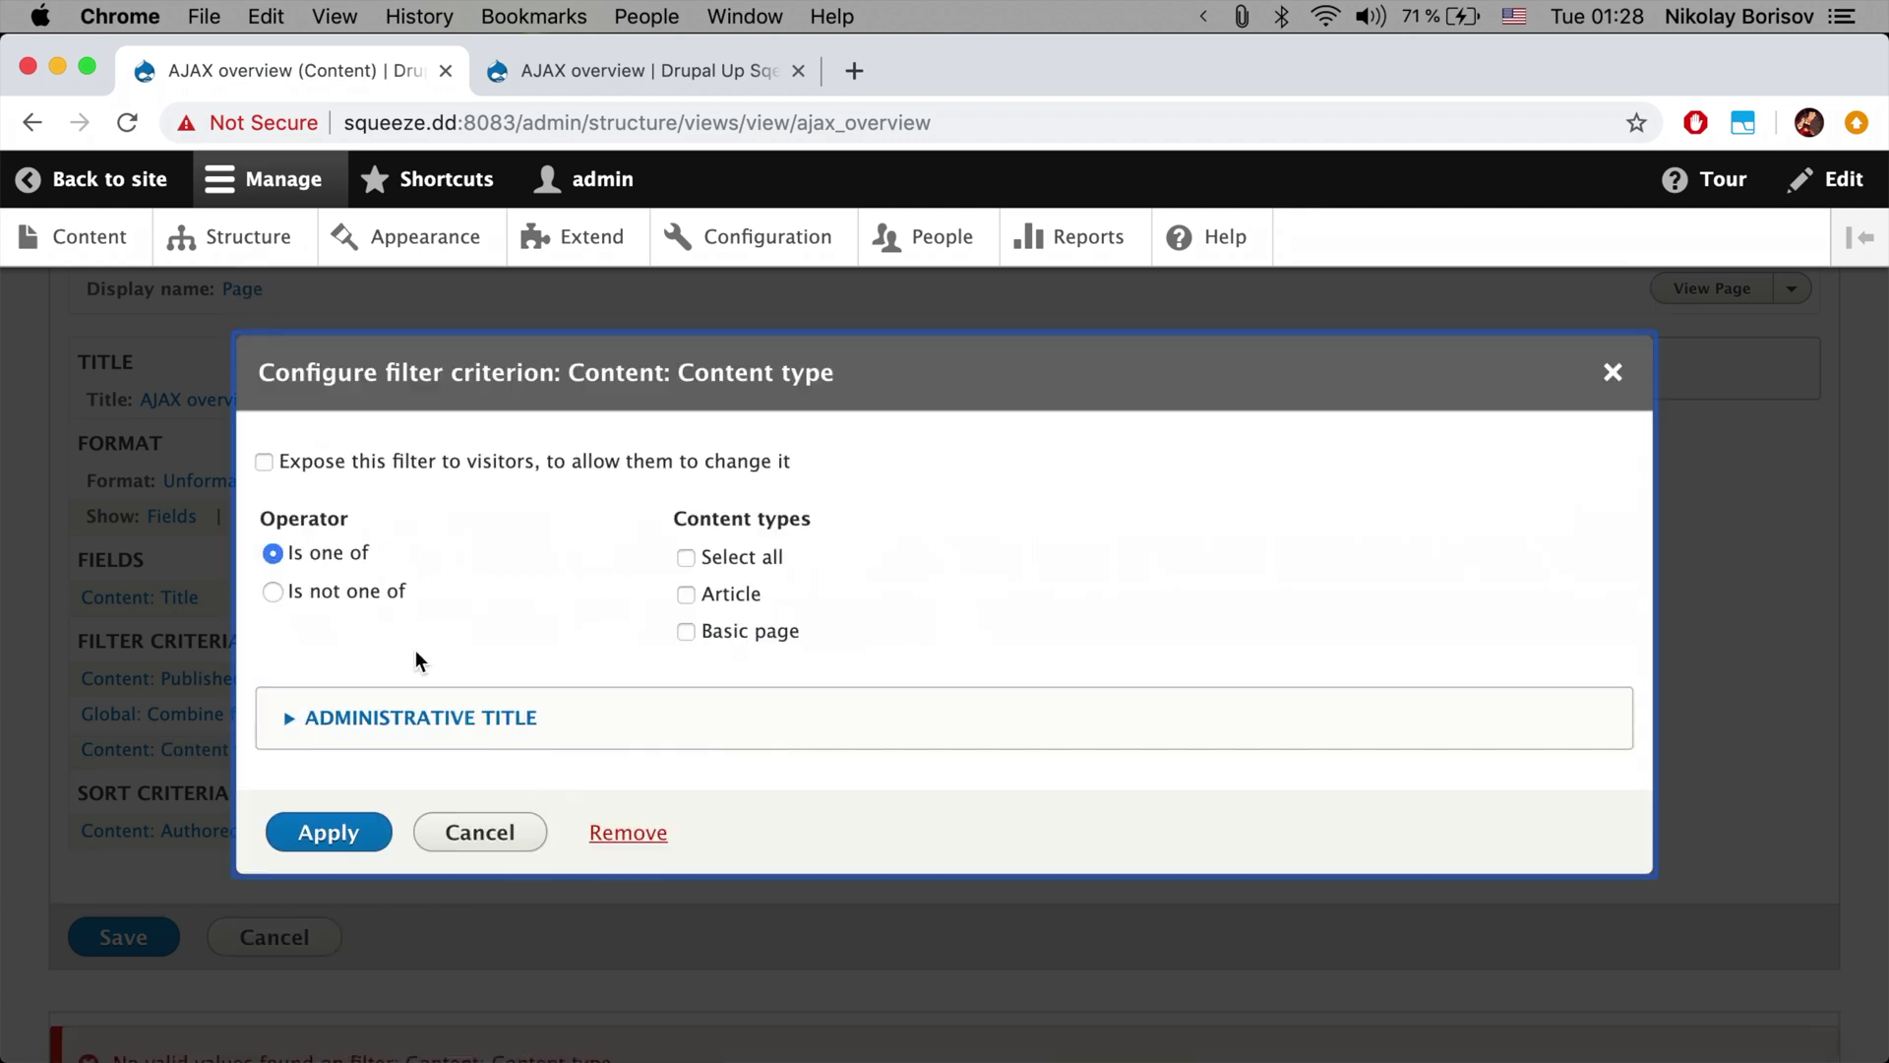
{"action": "left_click", "coordinate": [338, 472]}
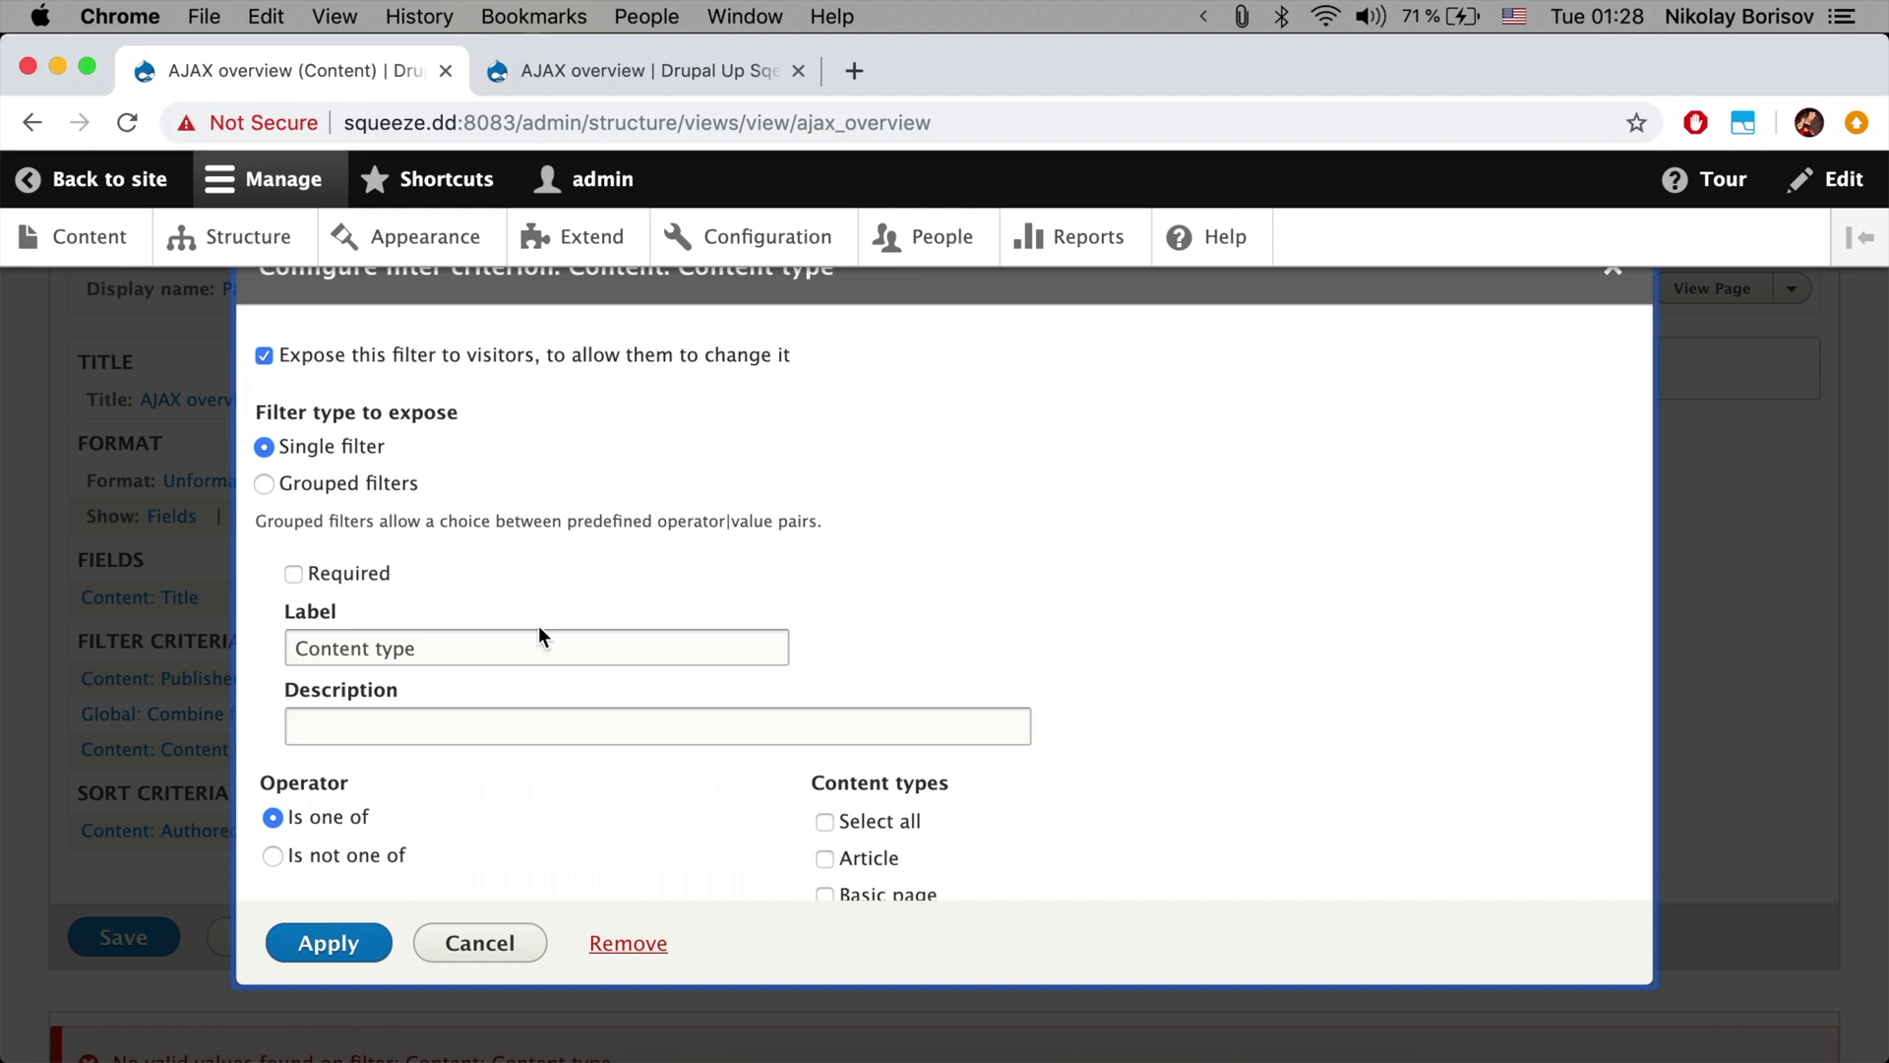
{"action": "scroll", "coordinate": [539, 636], "scroll_direction": "down", "scroll_amount": 5}
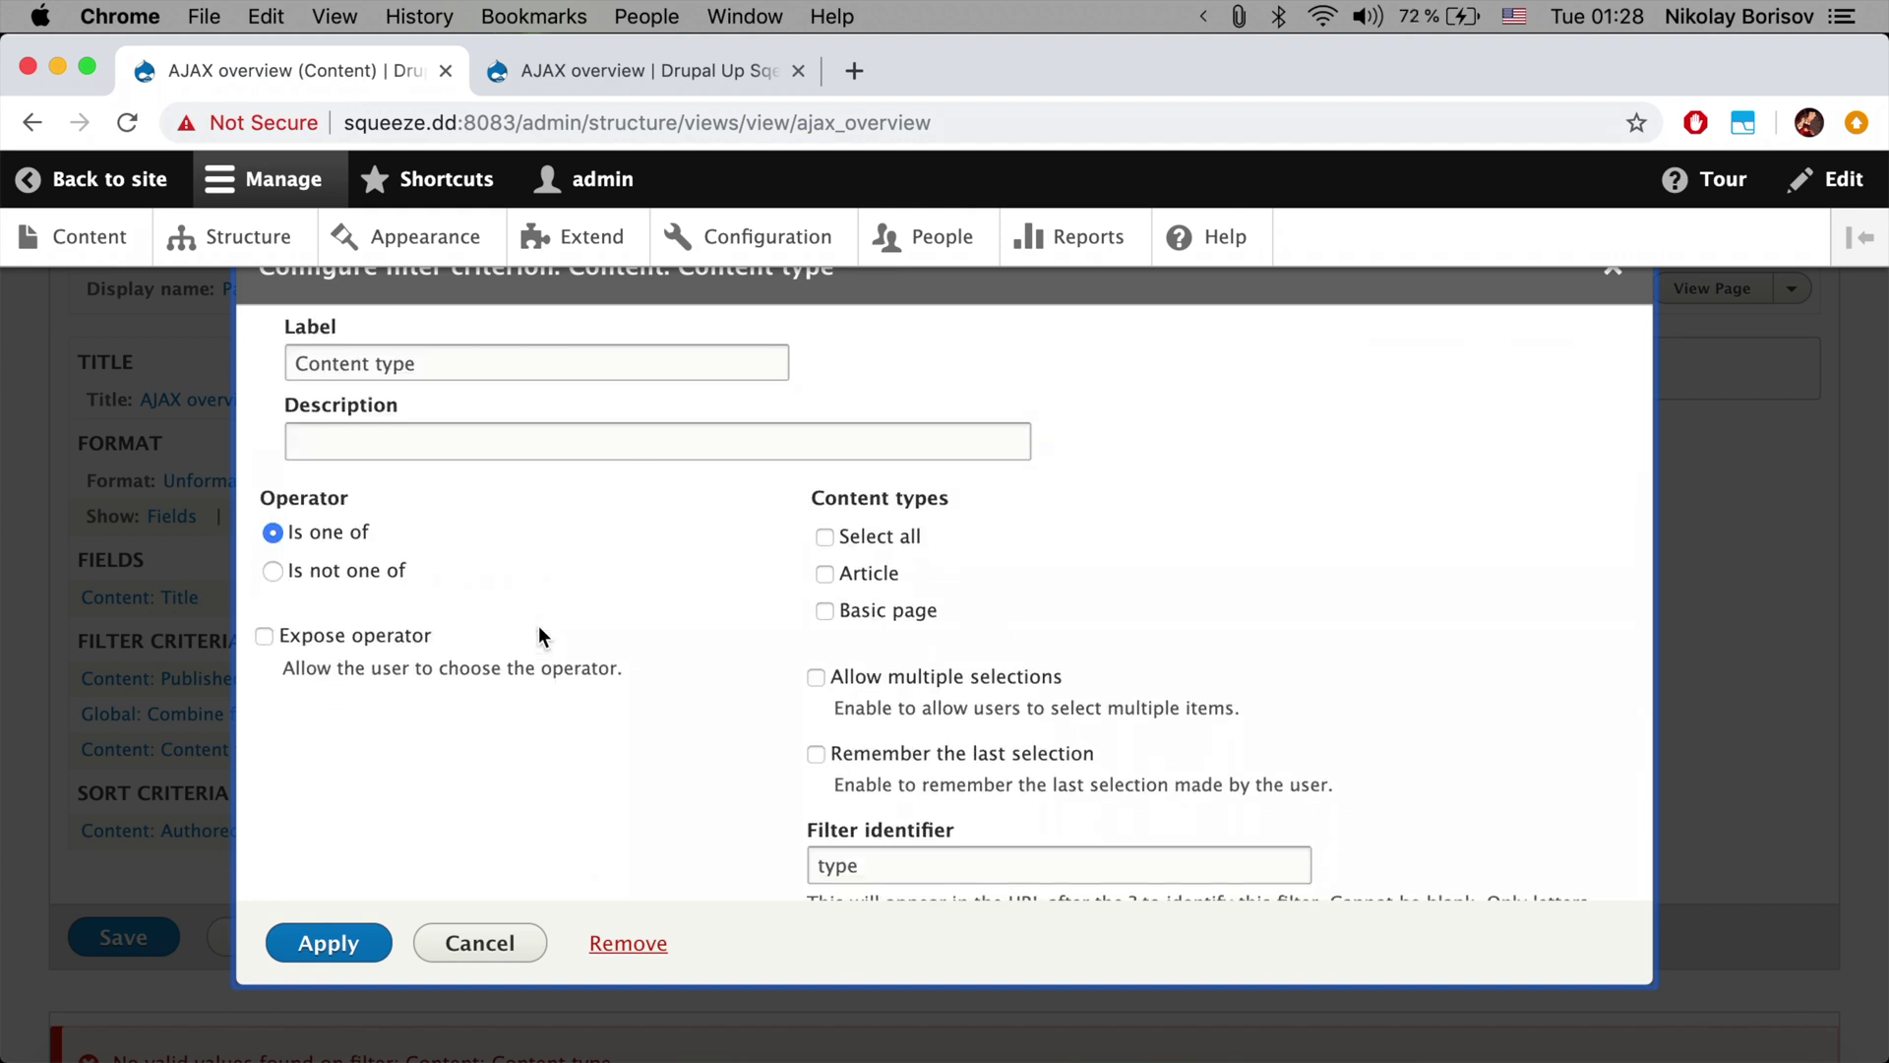
{"action": "scroll", "coordinate": [540, 636], "scroll_direction": "down", "scroll_amount": 2}
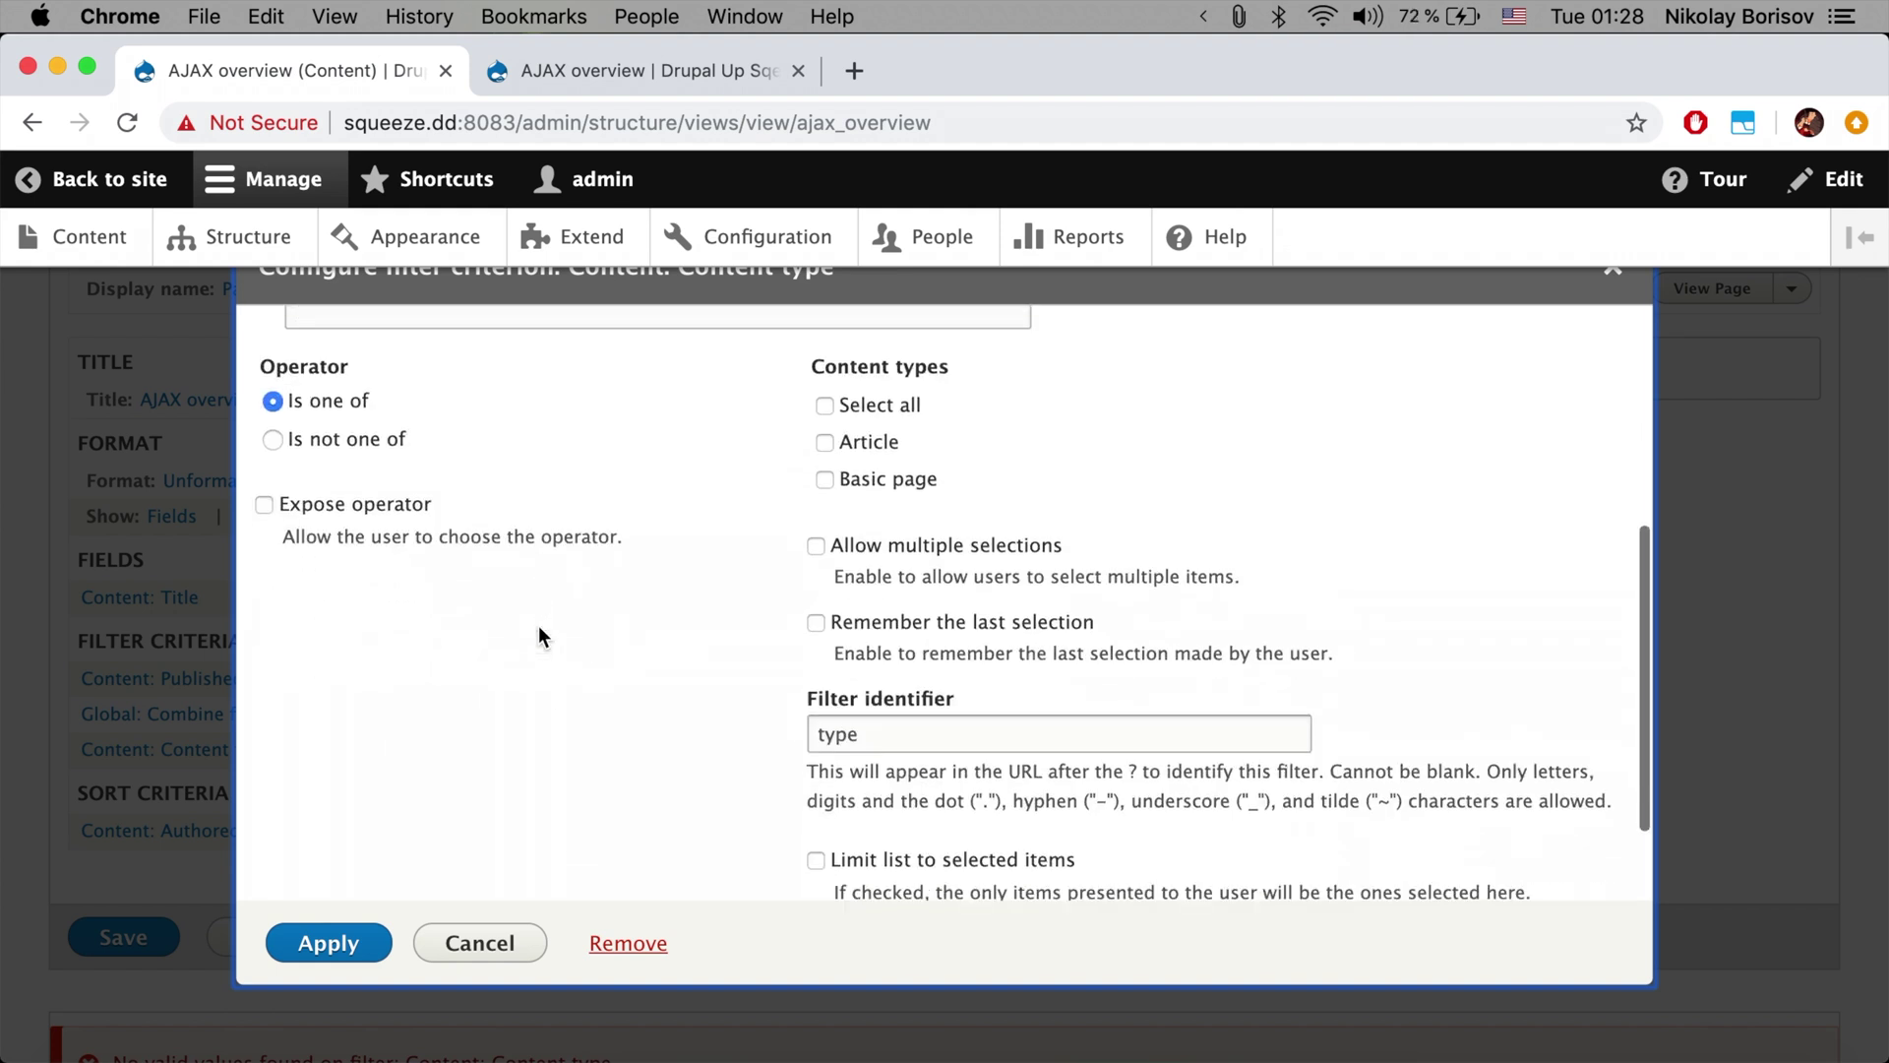
{"action": "left_click", "coordinate": [360, 951]}
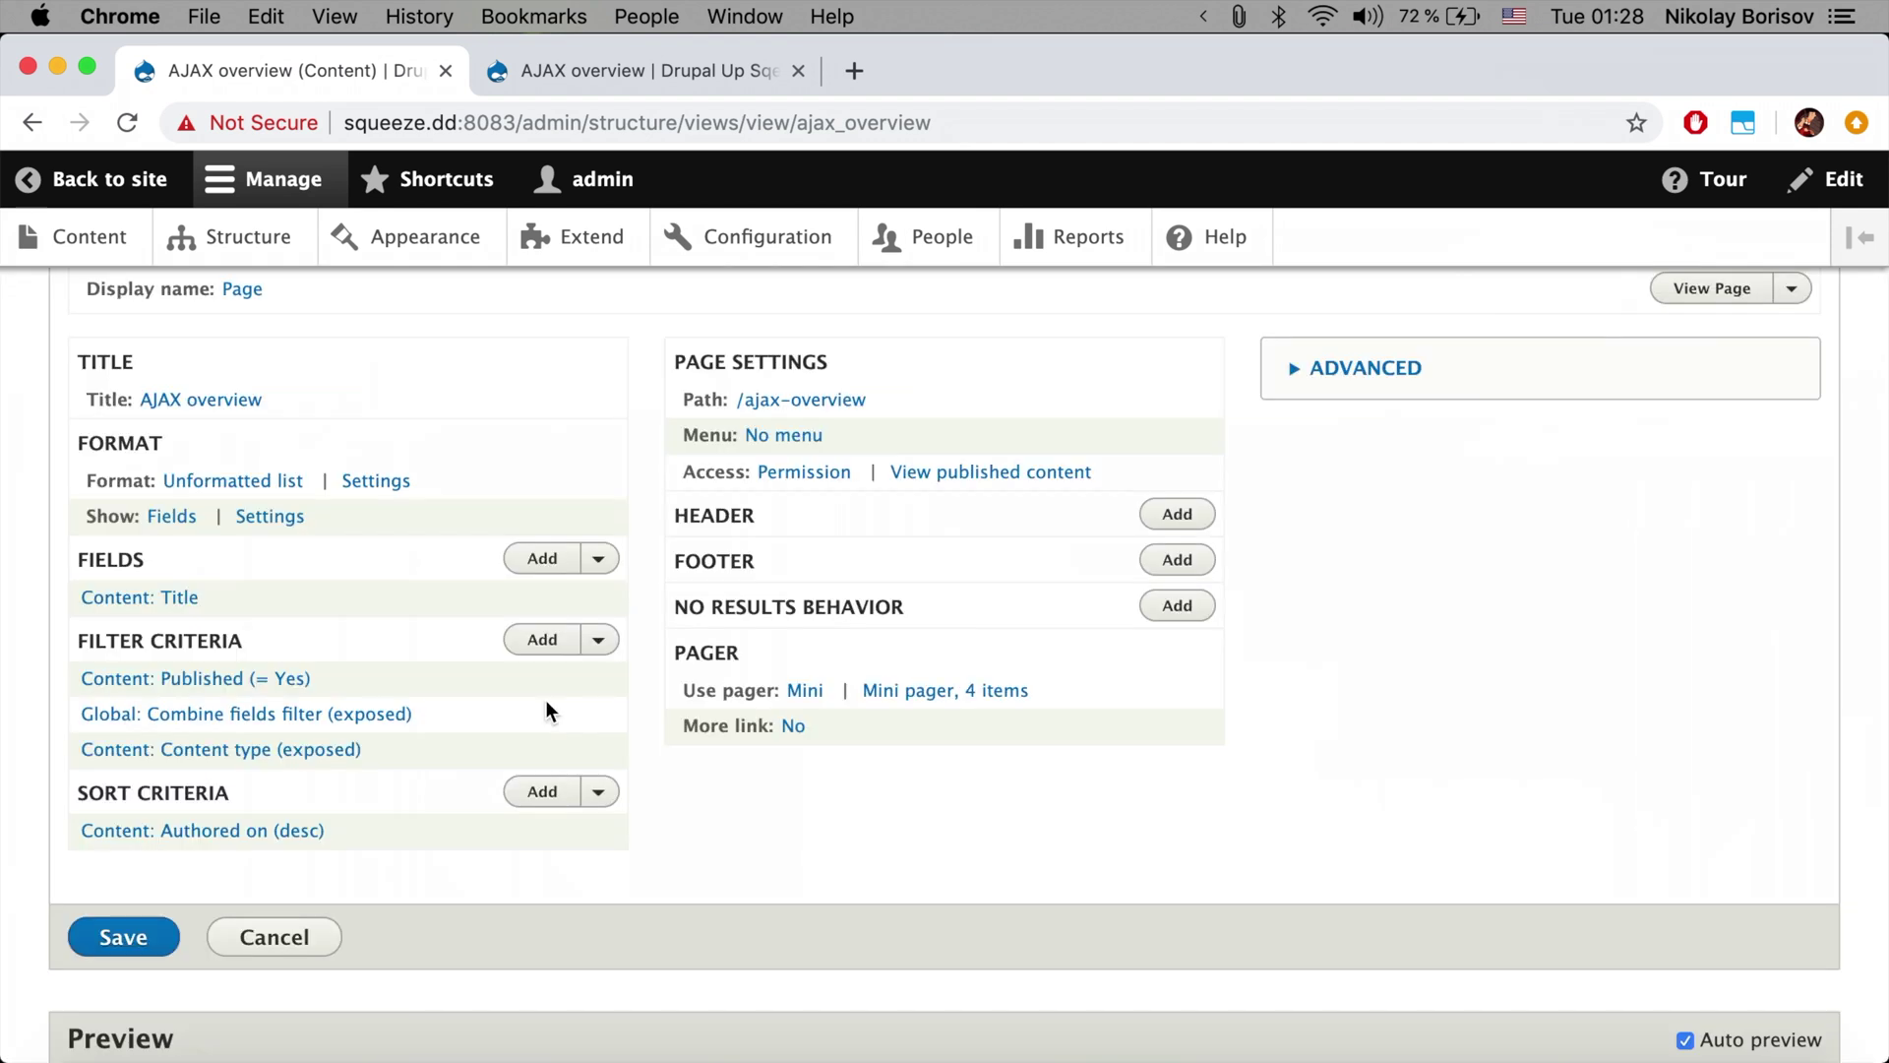
Step: Save the view and reload the public /ajax-overview page showing the new filters
{"action": "left_click", "coordinate": [147, 940]}
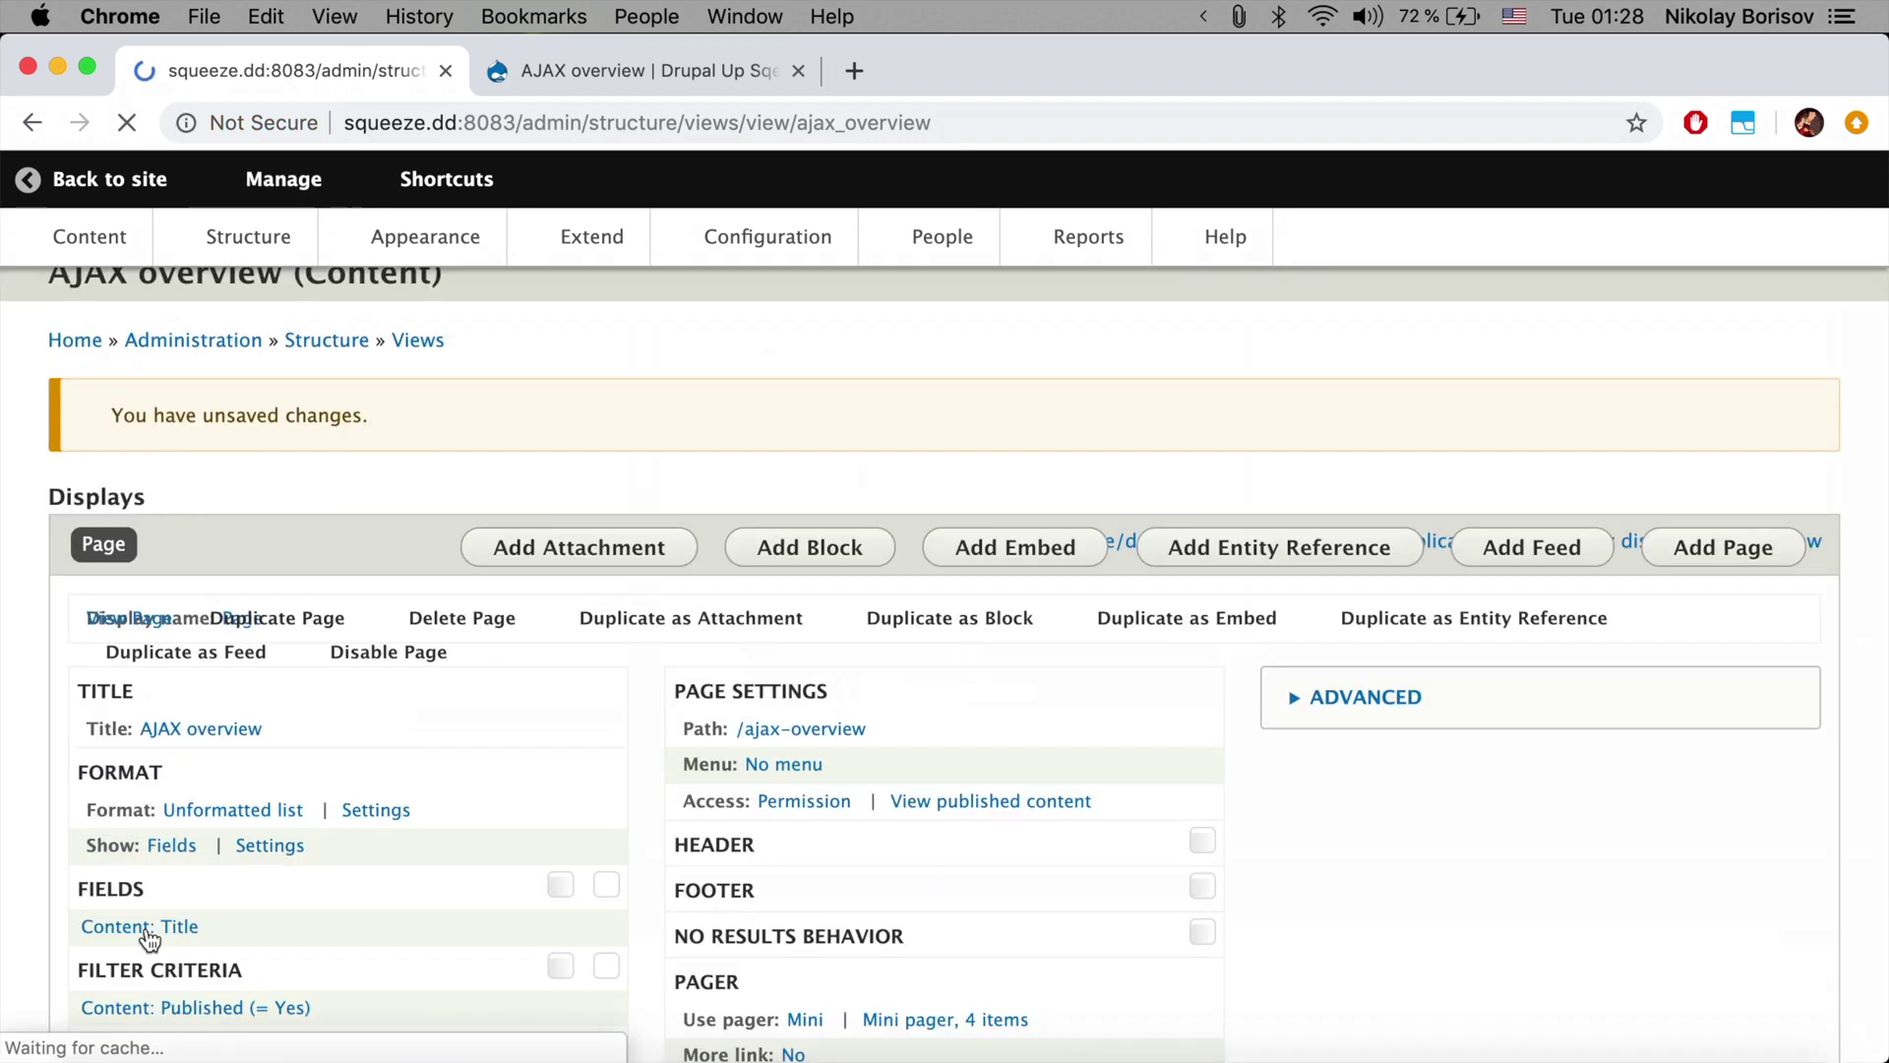
{"action": "left_click", "coordinate": [635, 79]}
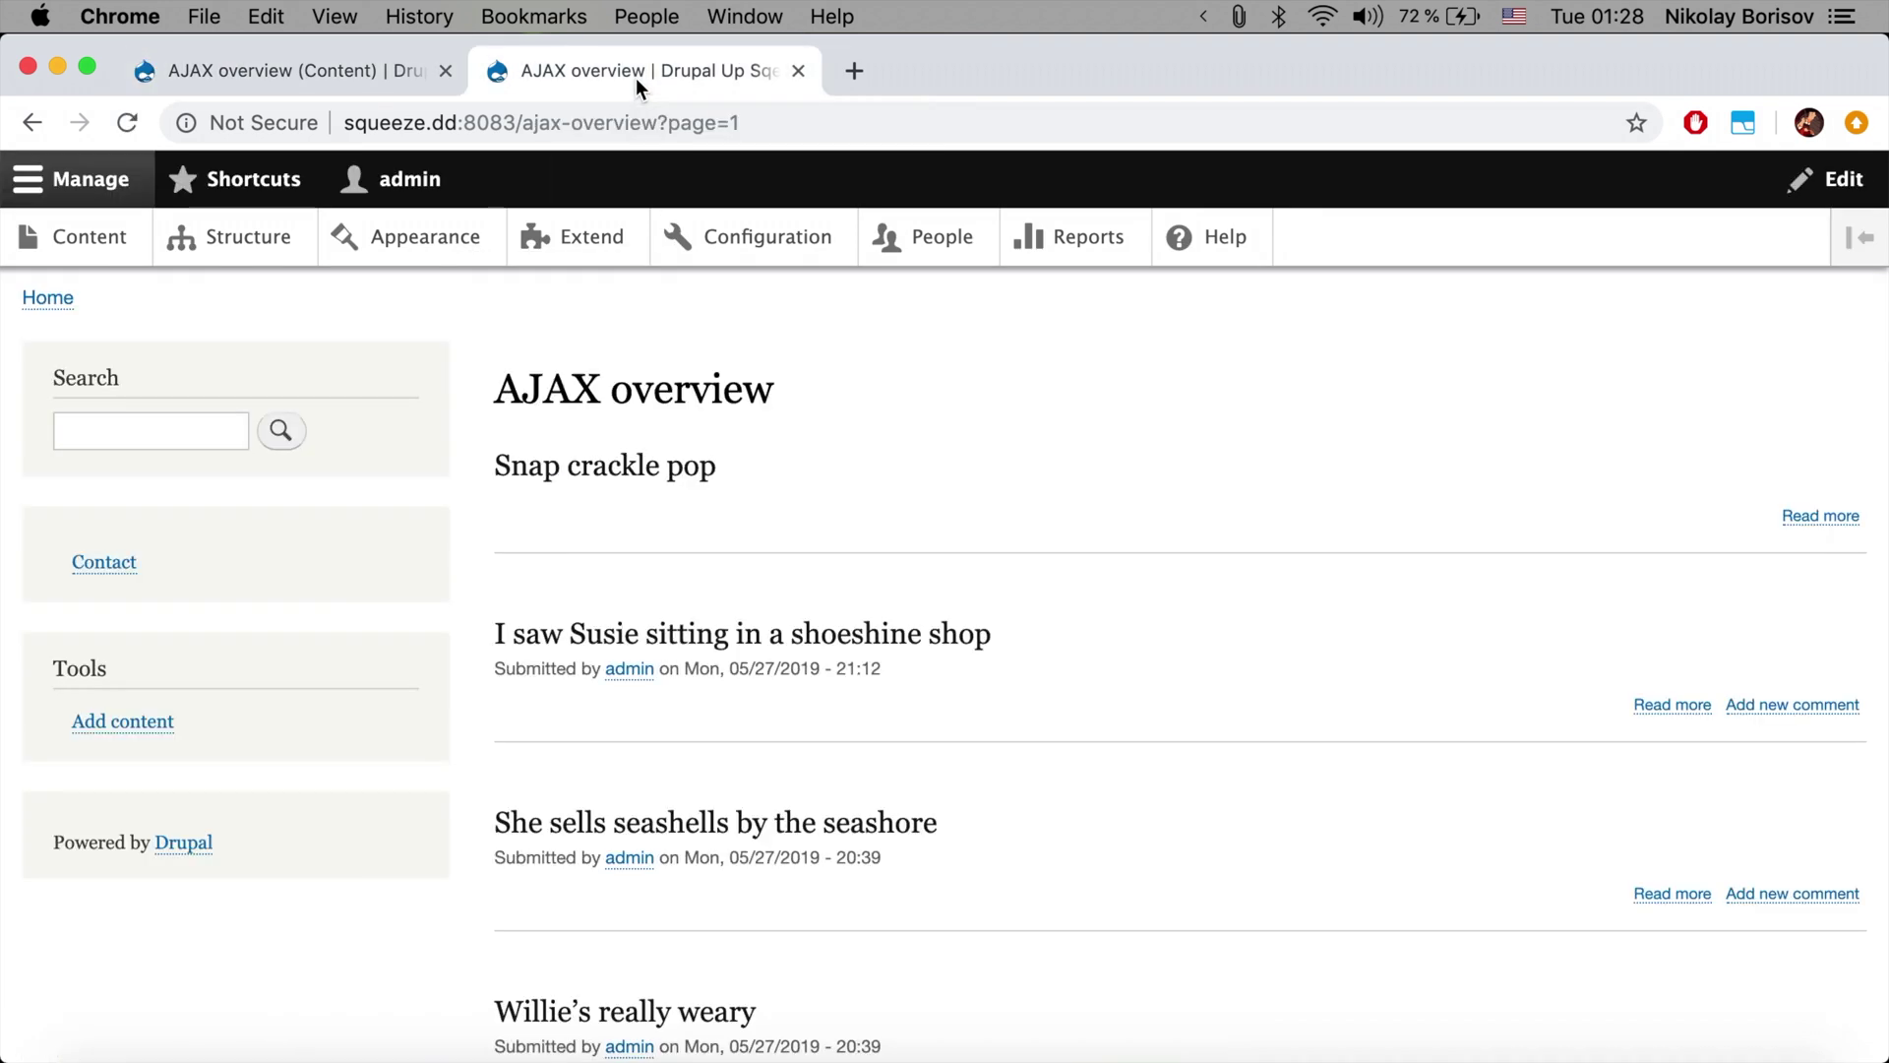
{"action": "left_click", "coordinate": [127, 122]}
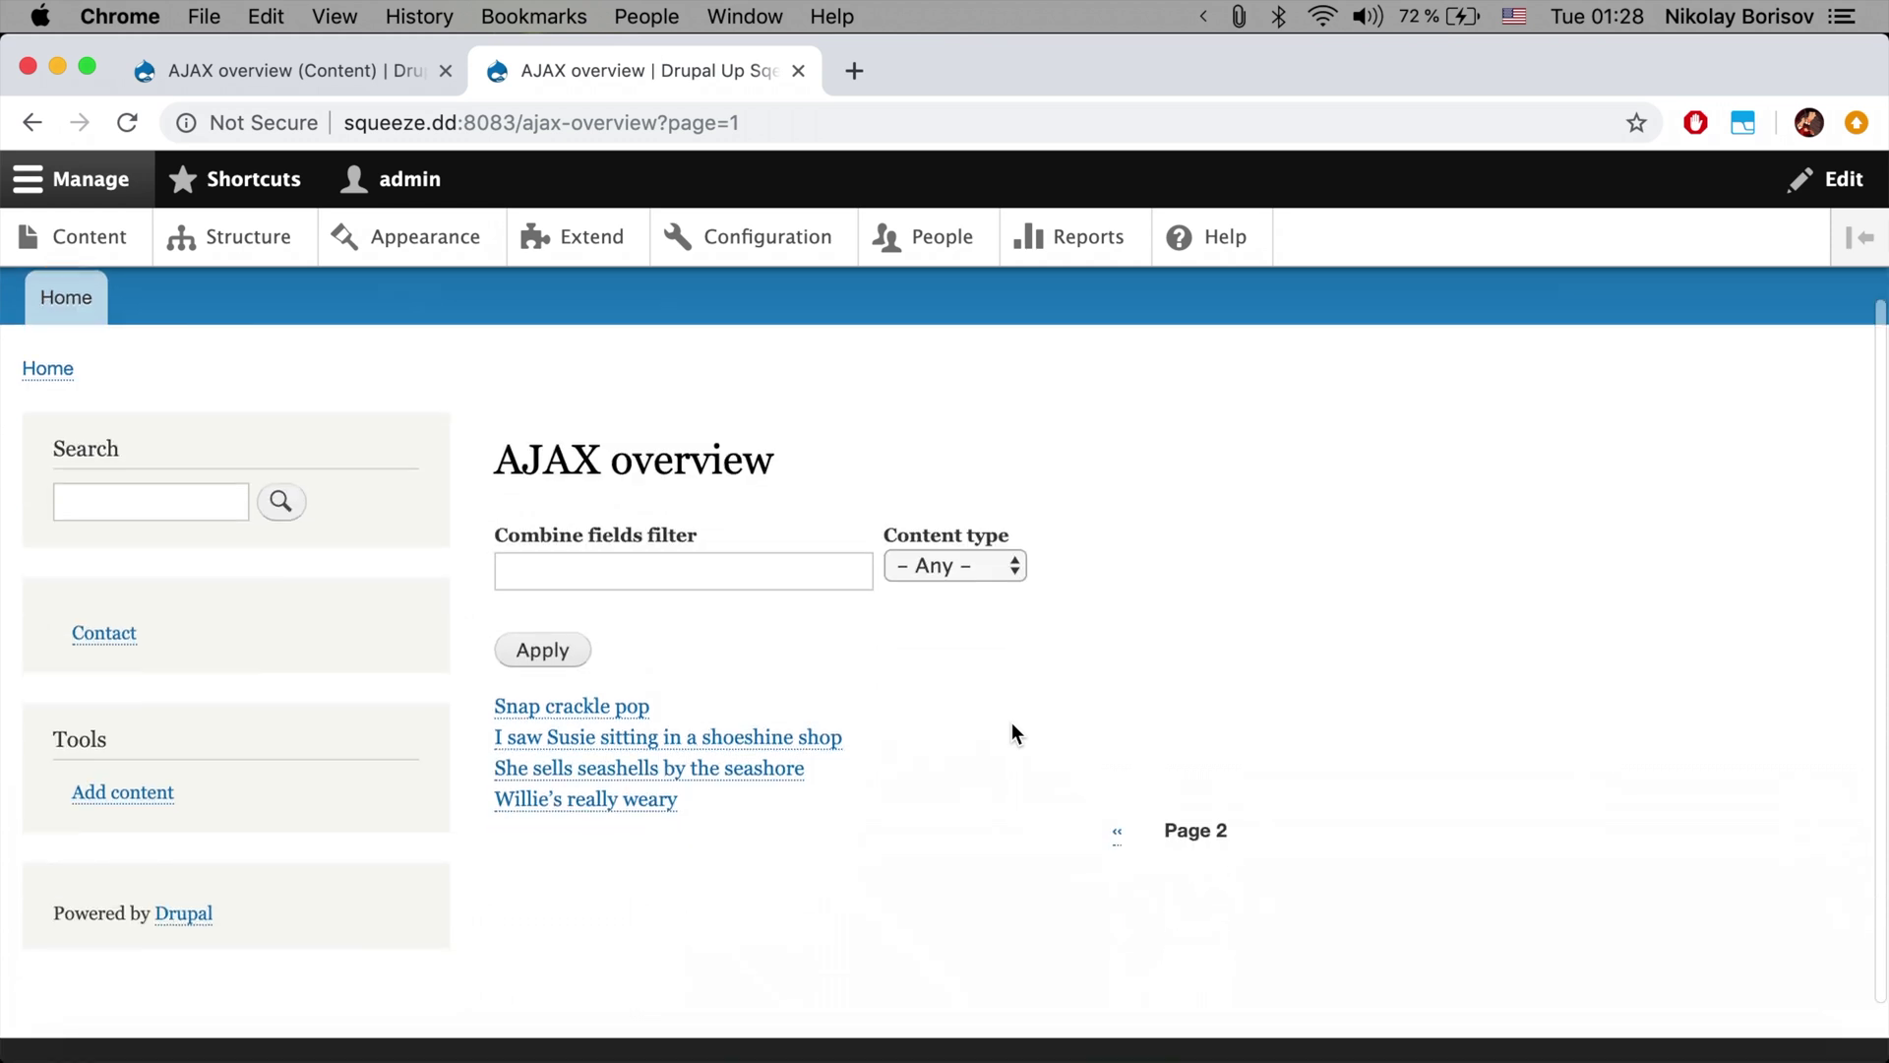
{"action": "scroll", "coordinate": [1013, 724], "scroll_direction": "down", "scroll_amount": 1}
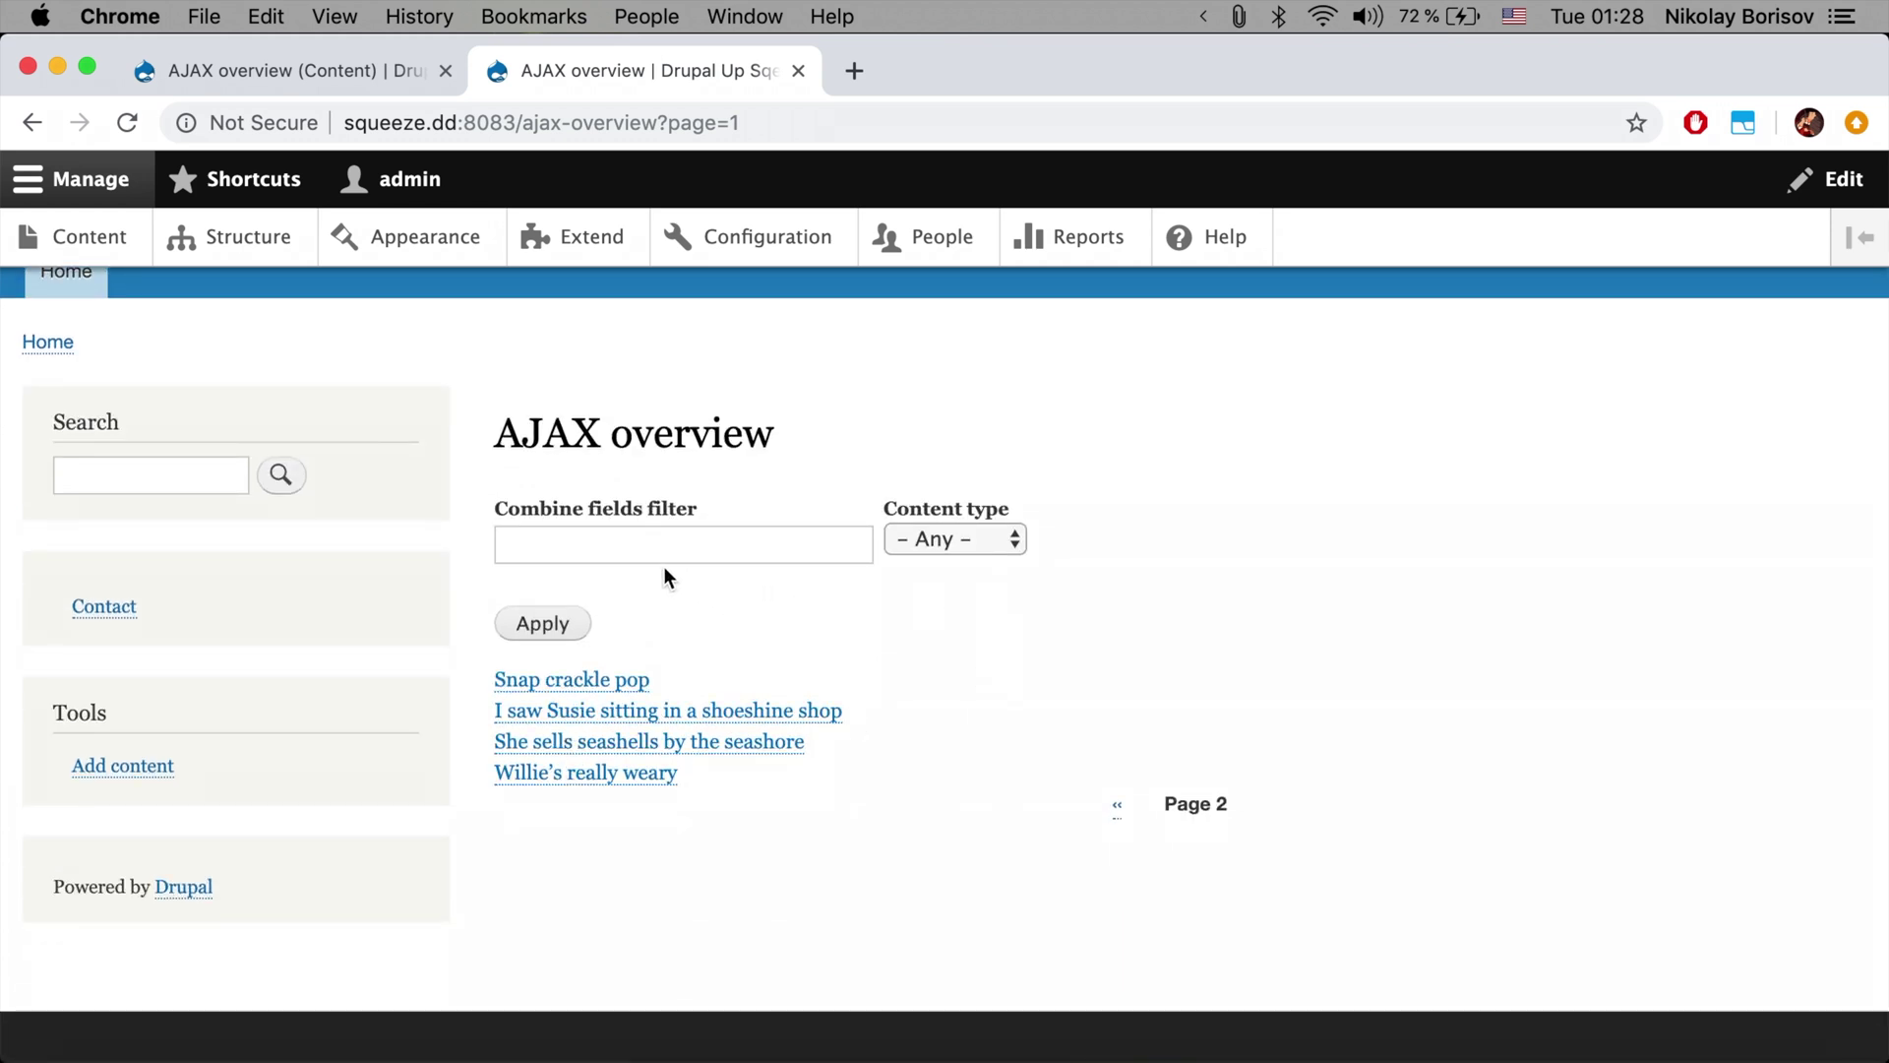
{"action": "left_click", "coordinate": [641, 543]}
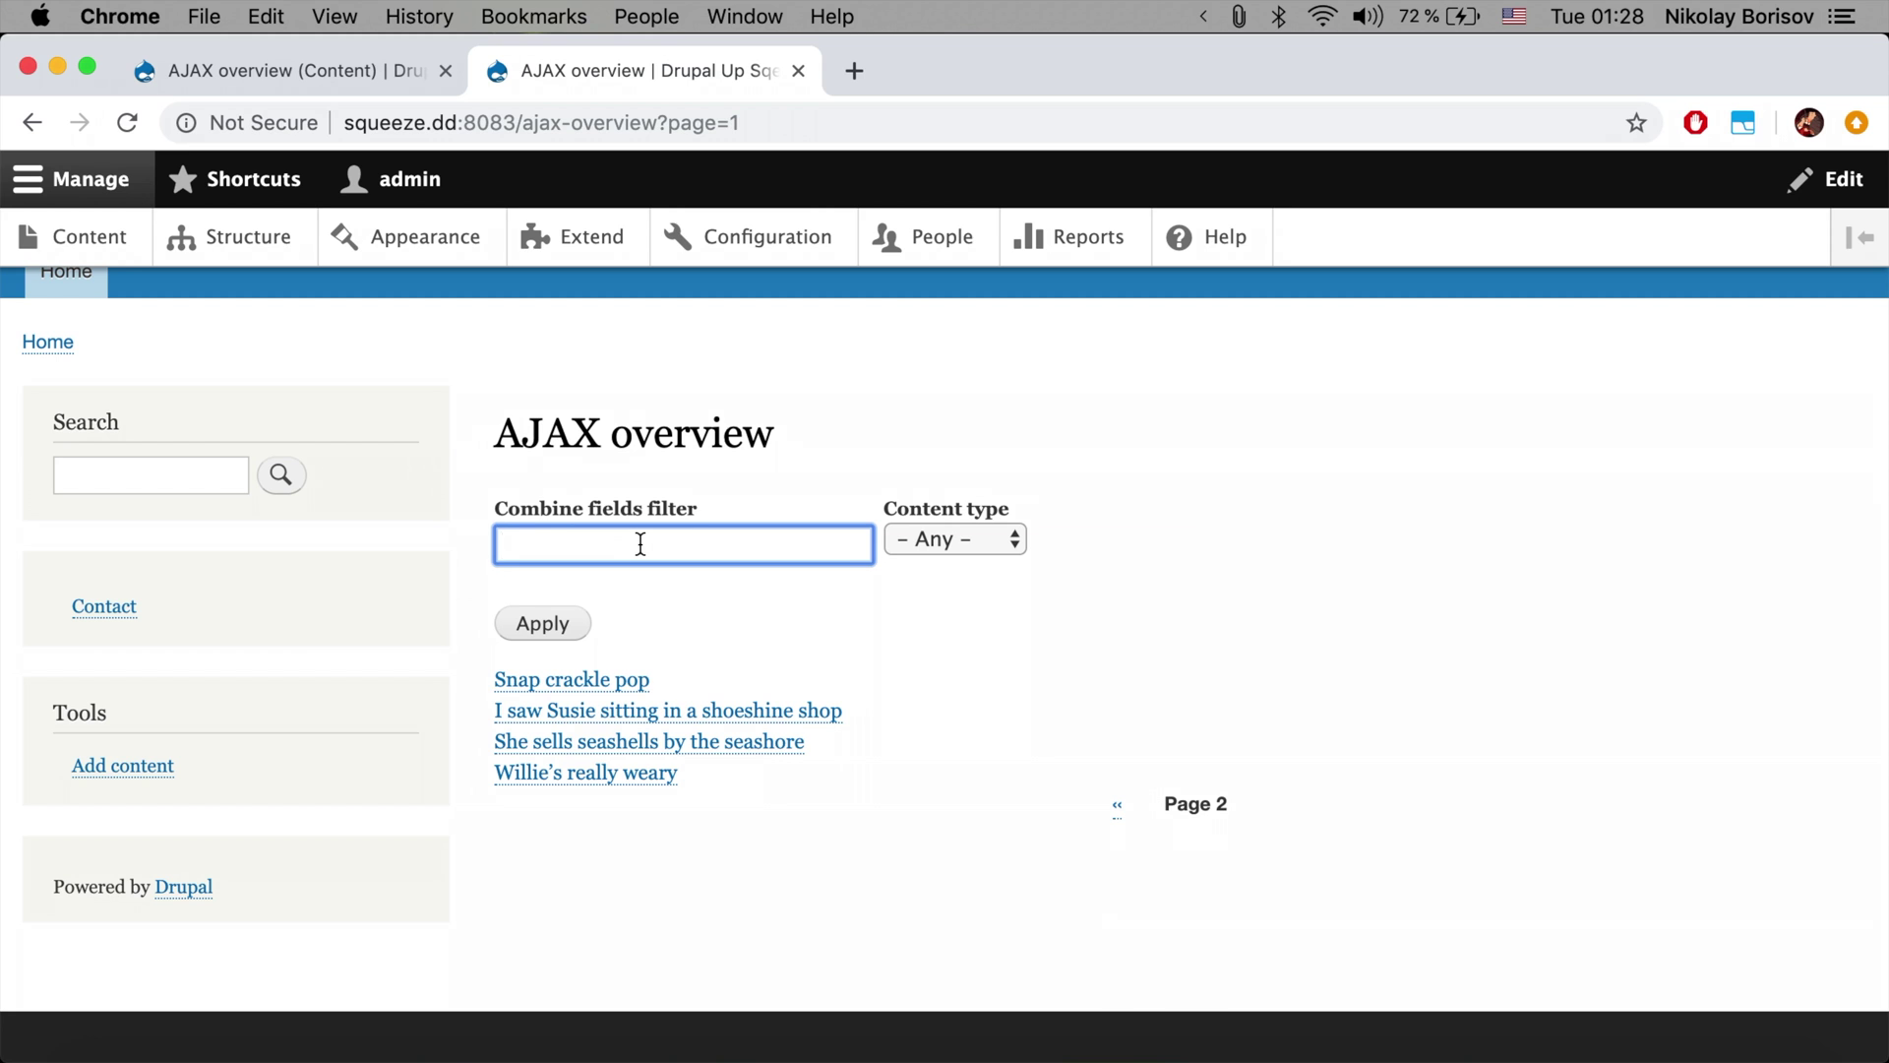
Step: Filter the listing by the term 'weary', then clear the term and reapply
{"action": "type", "text": "wa"}
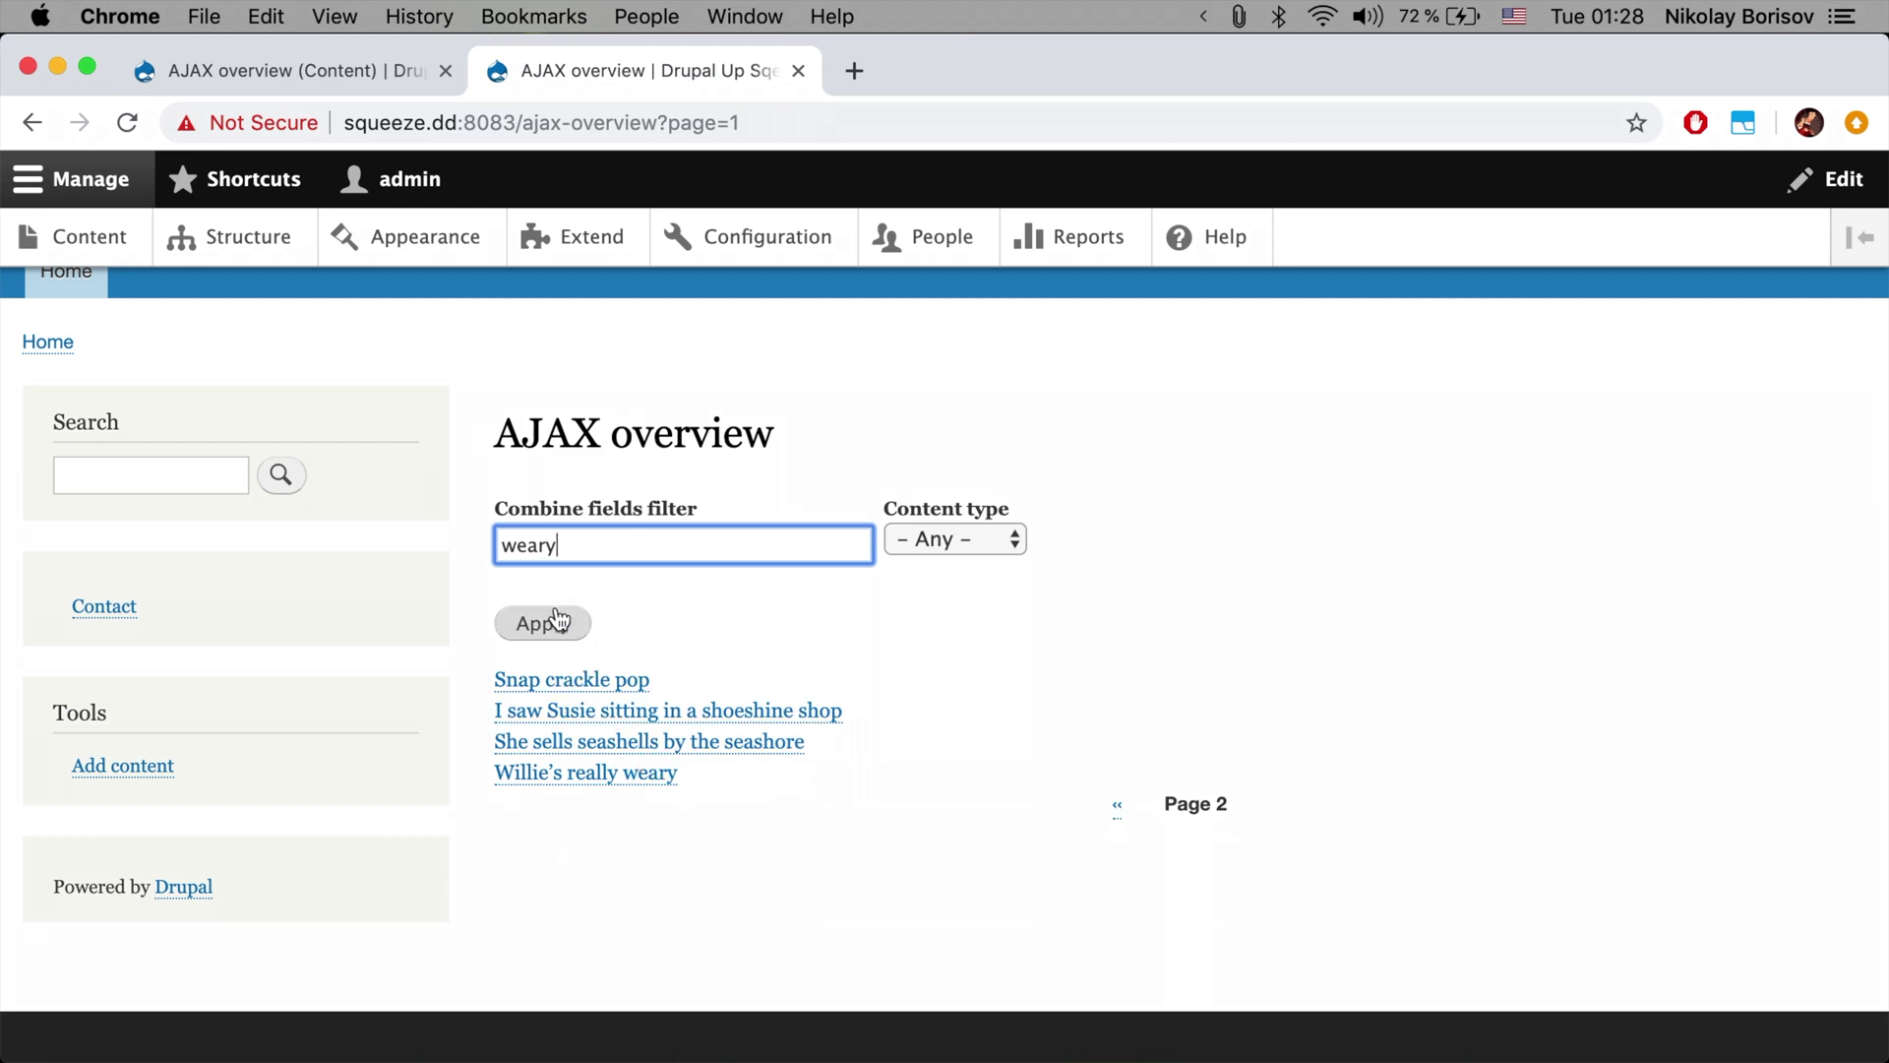
{"action": "left_click", "coordinate": [546, 622]}
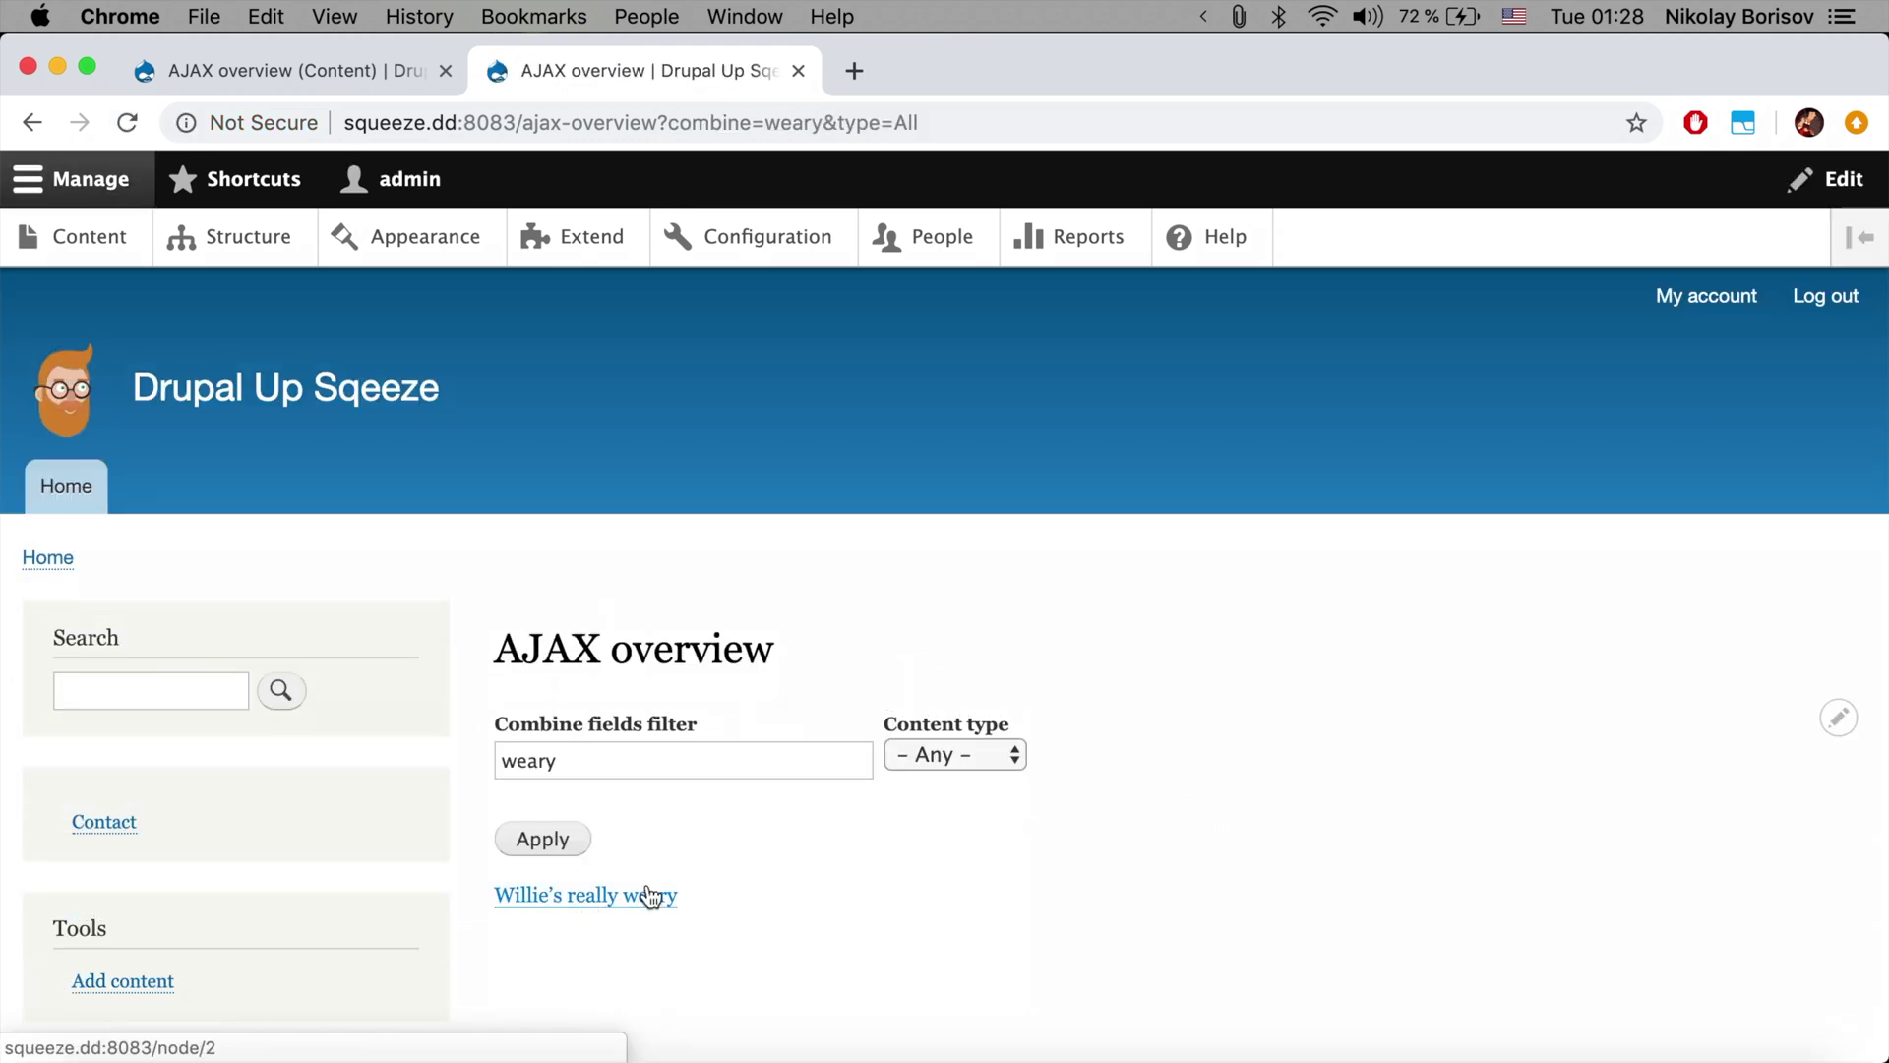
{"action": "left_click", "coordinate": [628, 765]}
{"action": "key", "text": "super+a"}
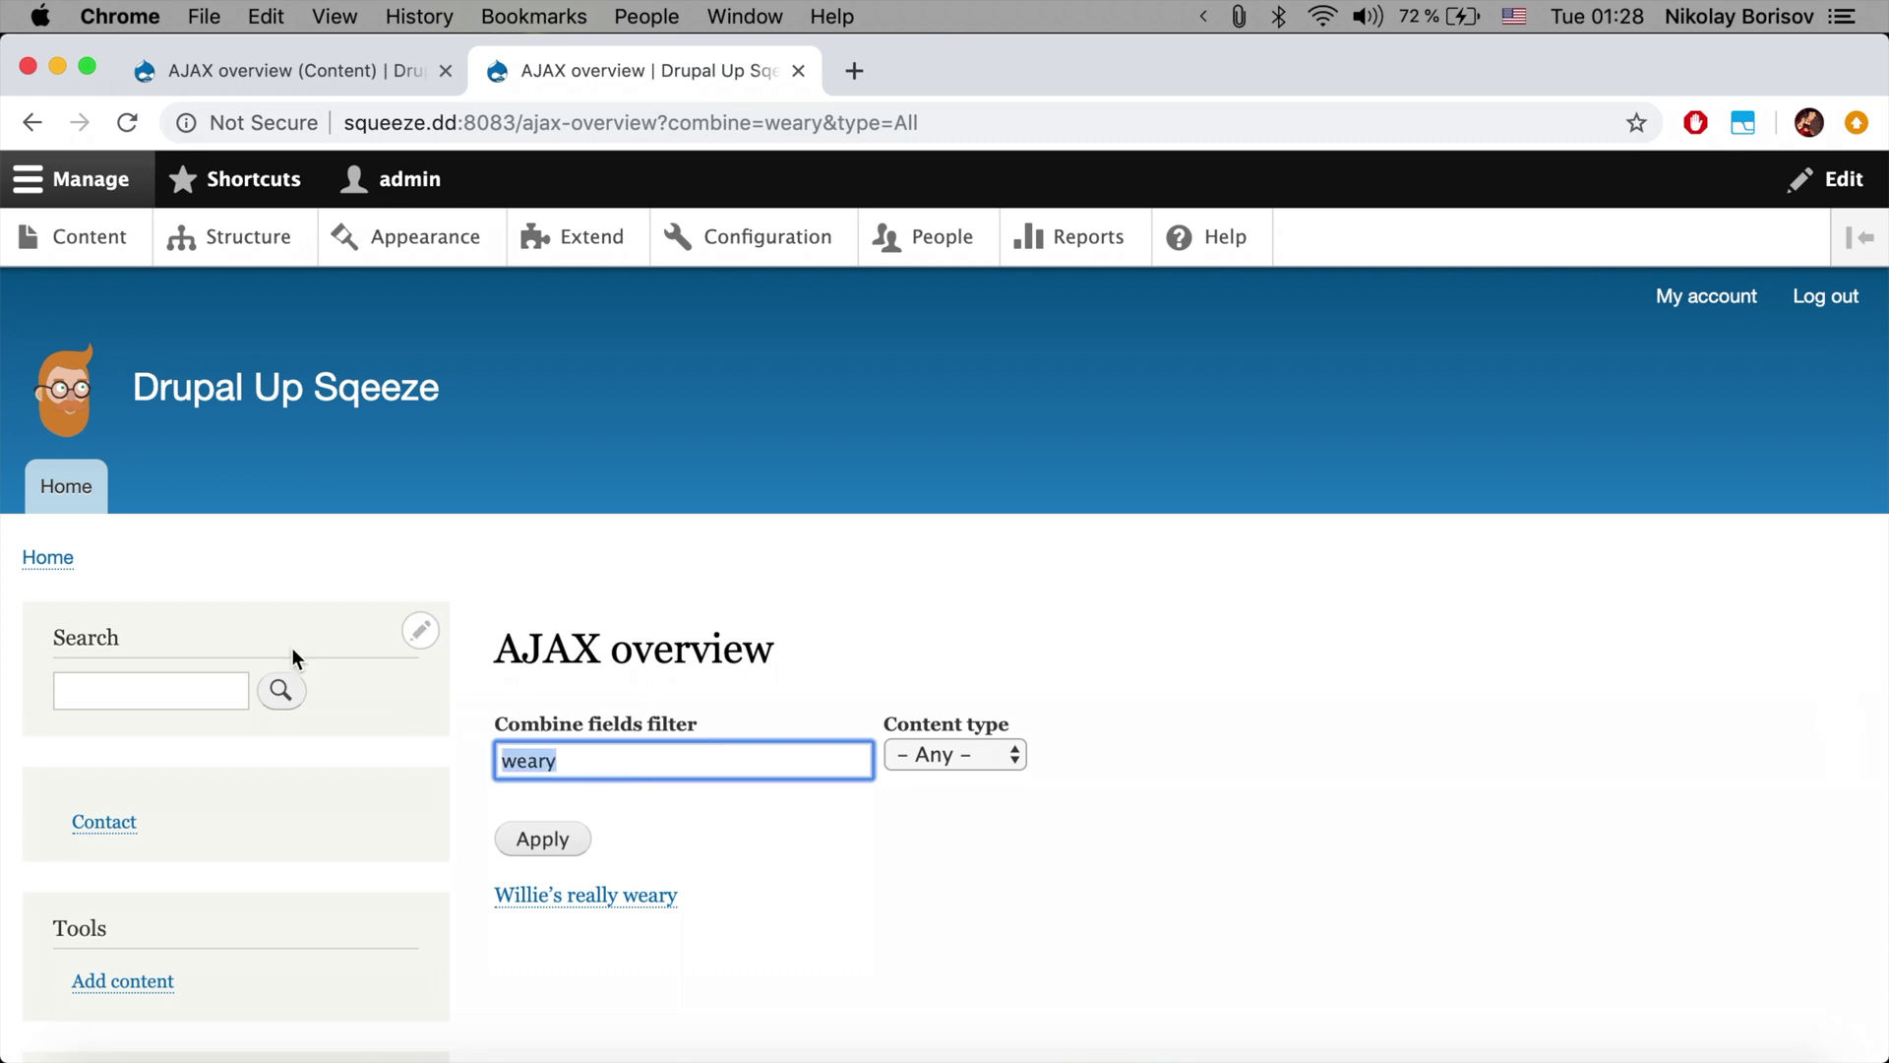
{"action": "key", "text": "BackSpace"}
{"action": "left_click", "coordinate": [532, 839]}
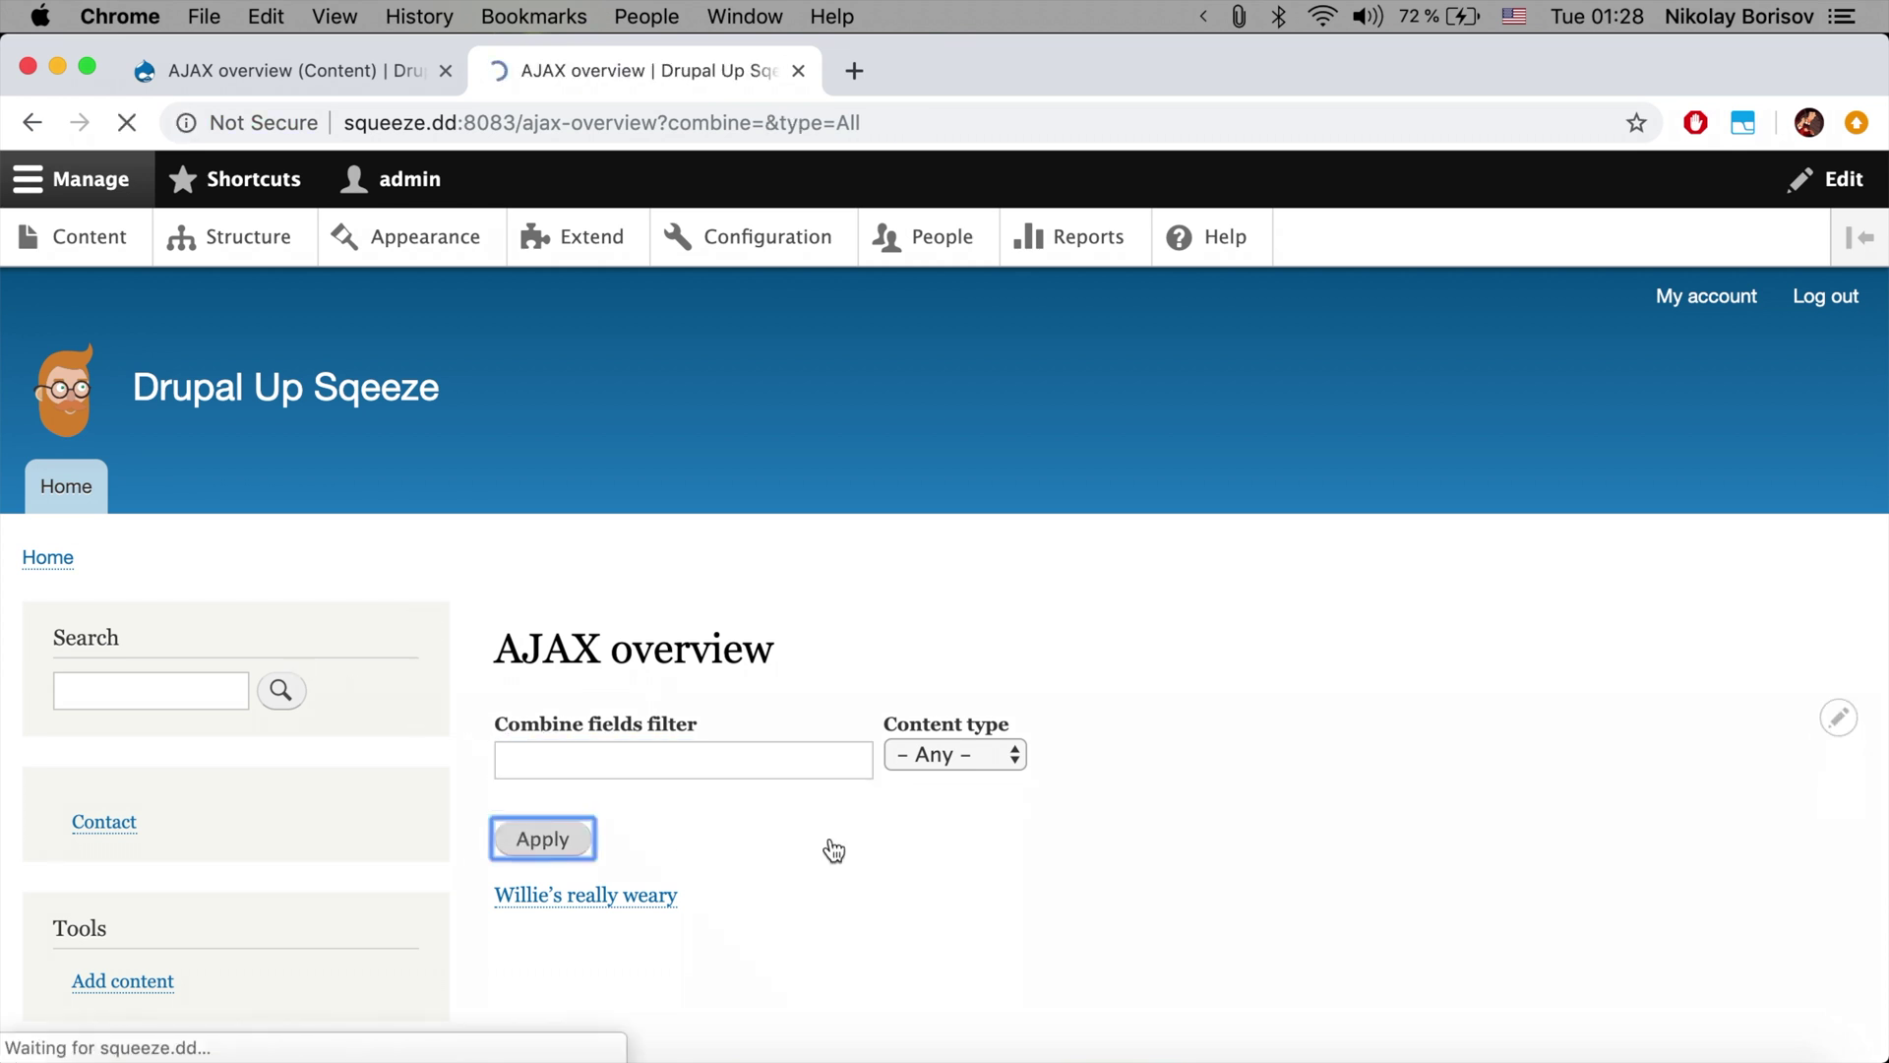
Step: Filter the listing by Content type Basic page, then by Article
{"action": "left_click", "coordinate": [973, 754]}
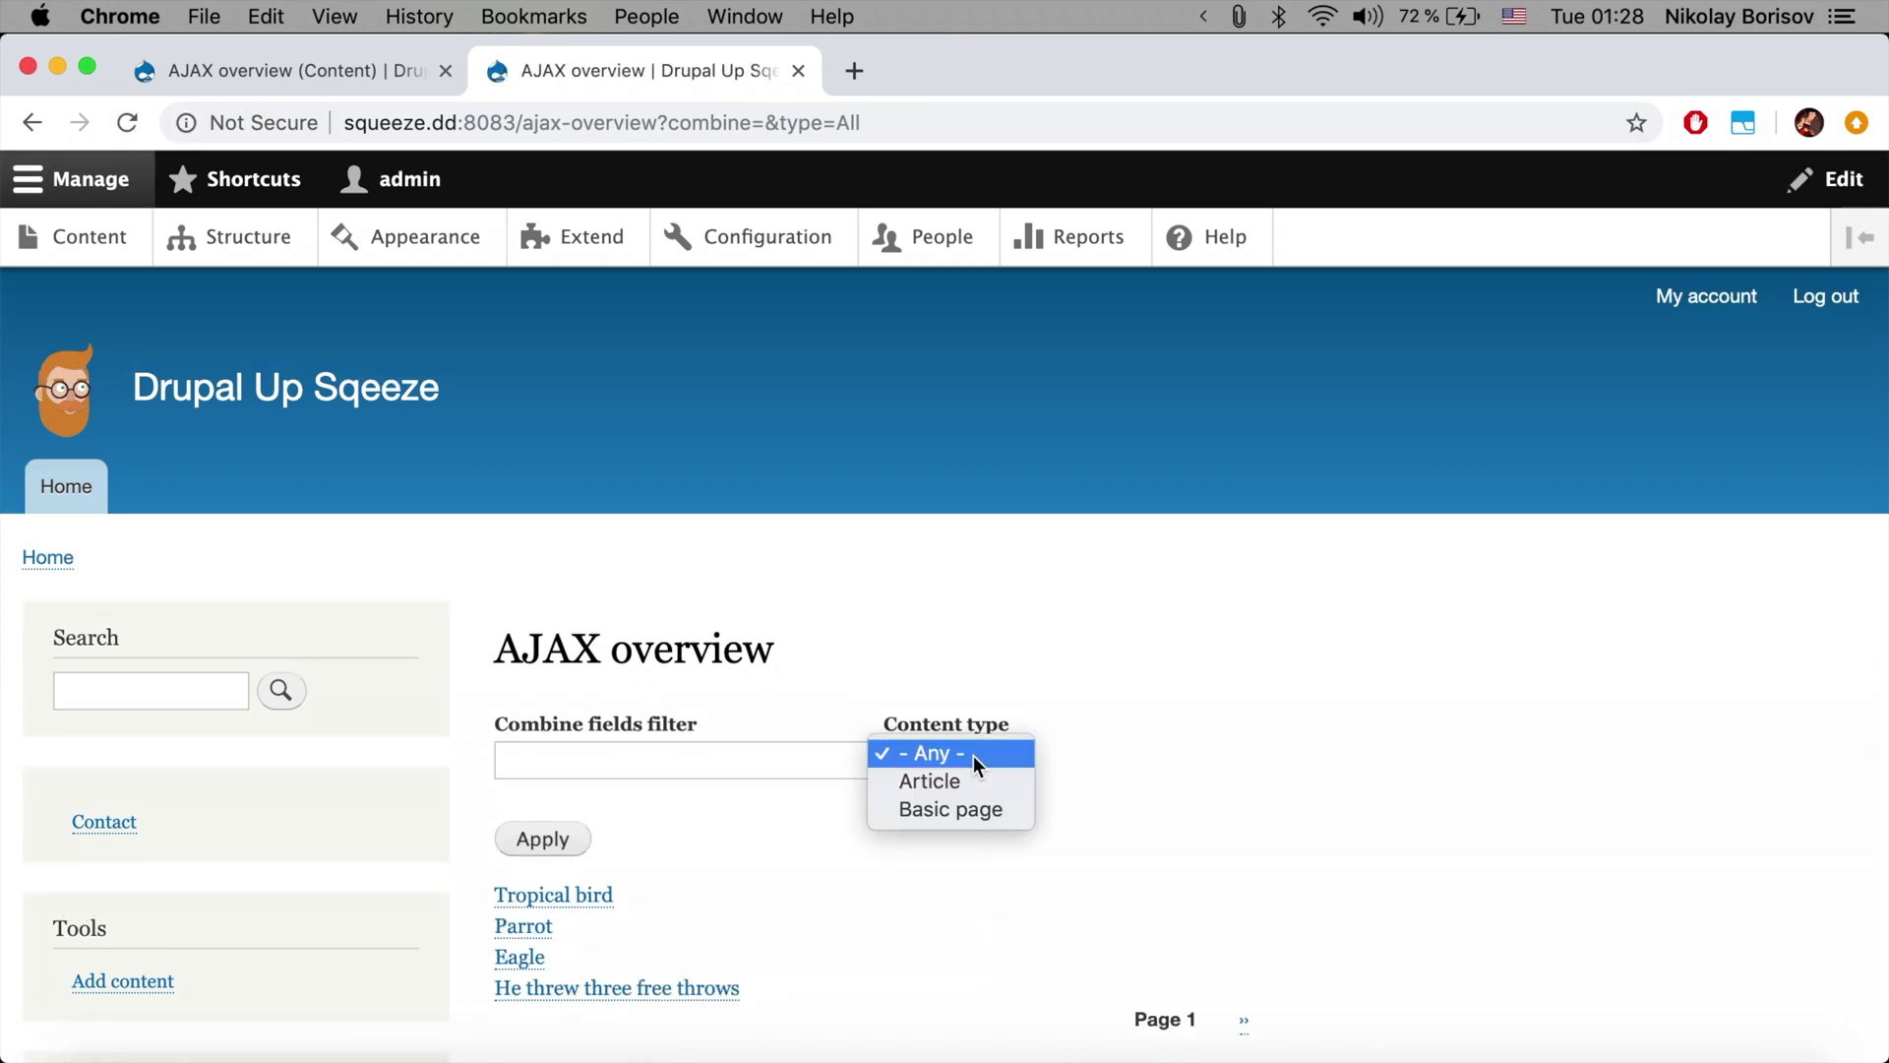
{"action": "left_click", "coordinate": [935, 809]}
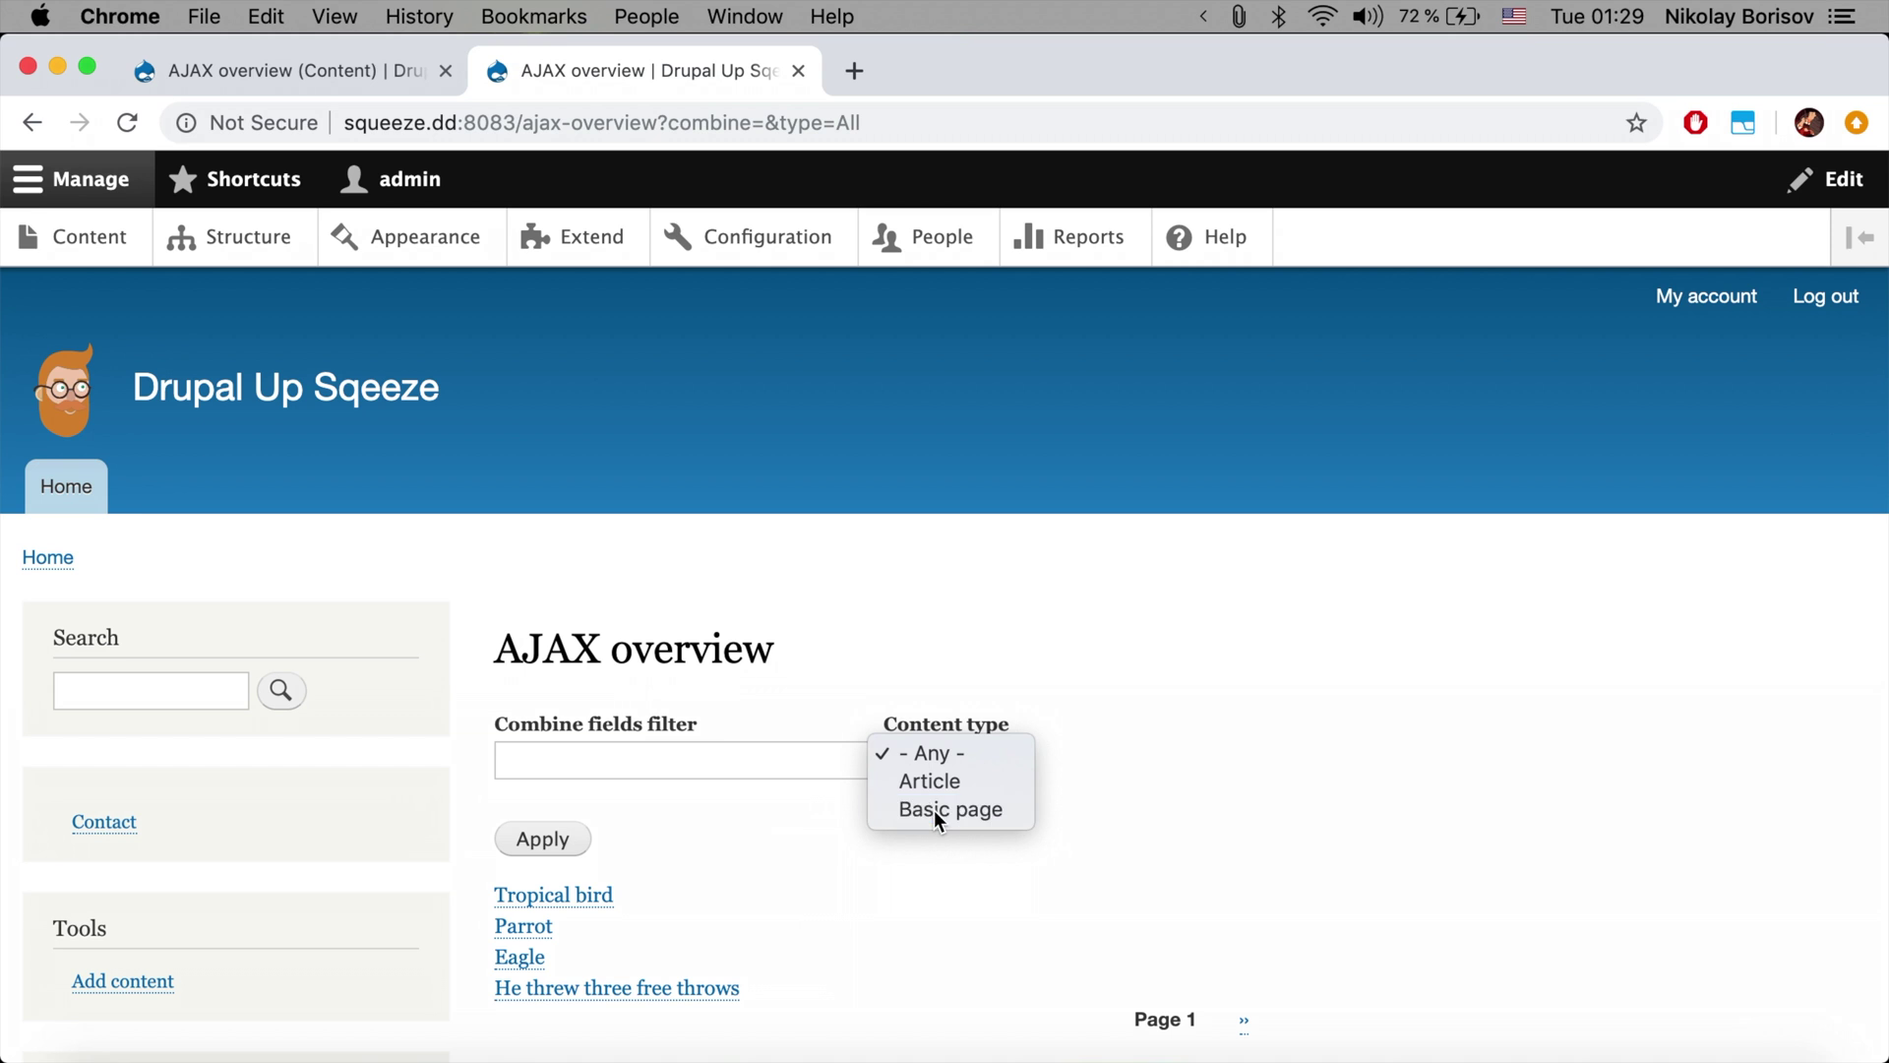
{"action": "left_click", "coordinate": [551, 859]}
{"action": "scroll", "coordinate": [659, 823], "scroll_direction": "down", "scroll_amount": 1}
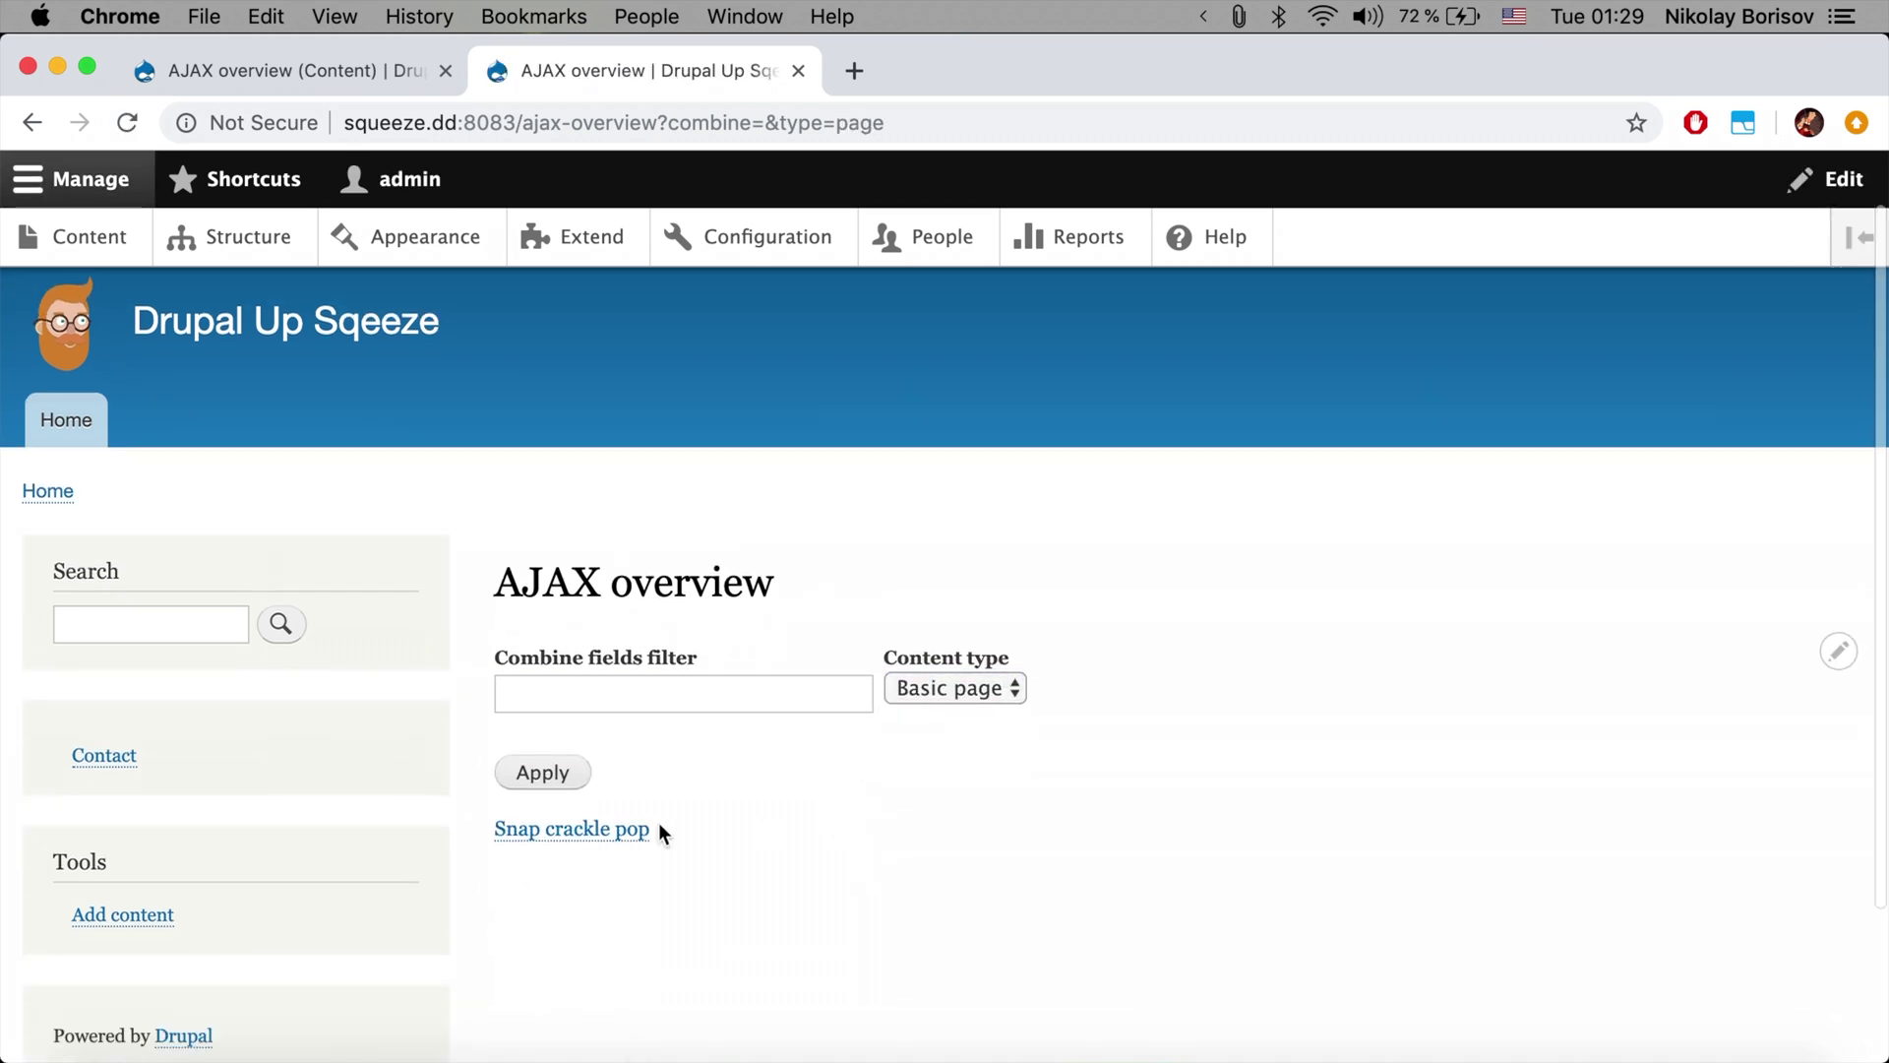
{"action": "left_click", "coordinate": [942, 689]}
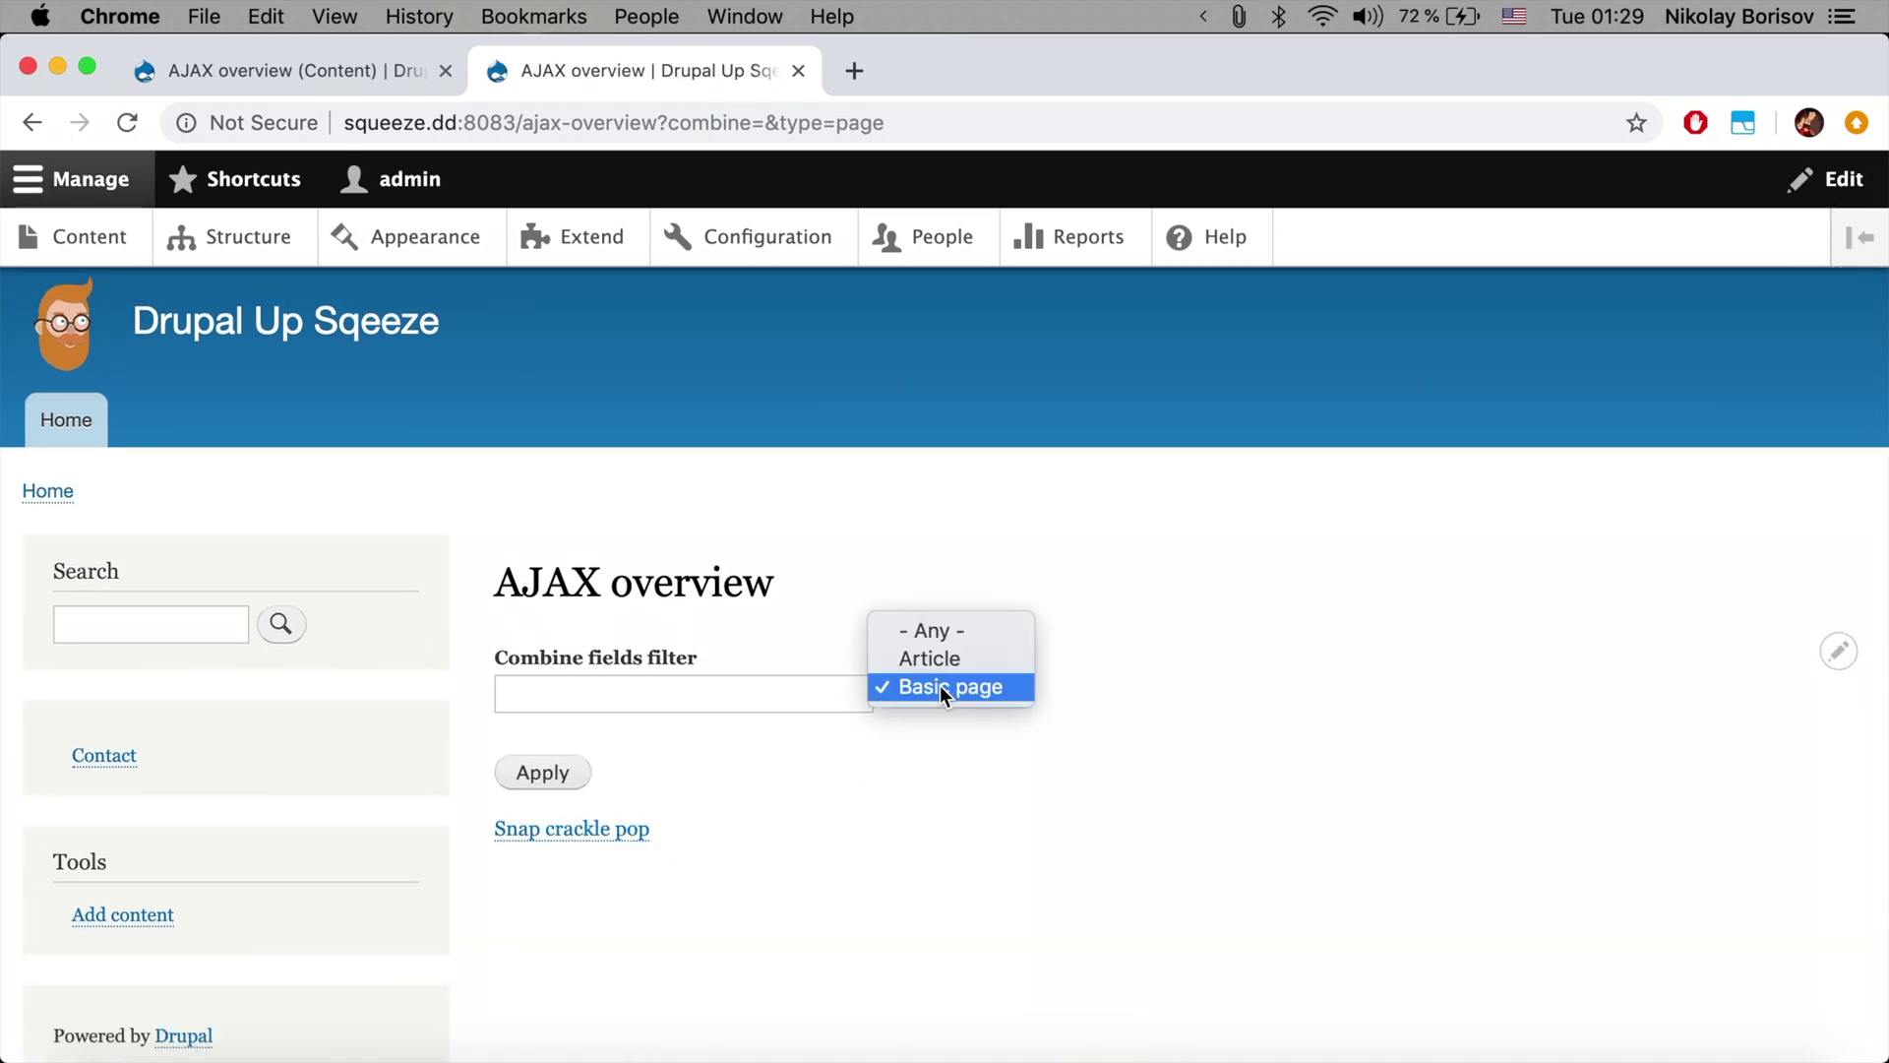
{"action": "left_click", "coordinate": [930, 659]}
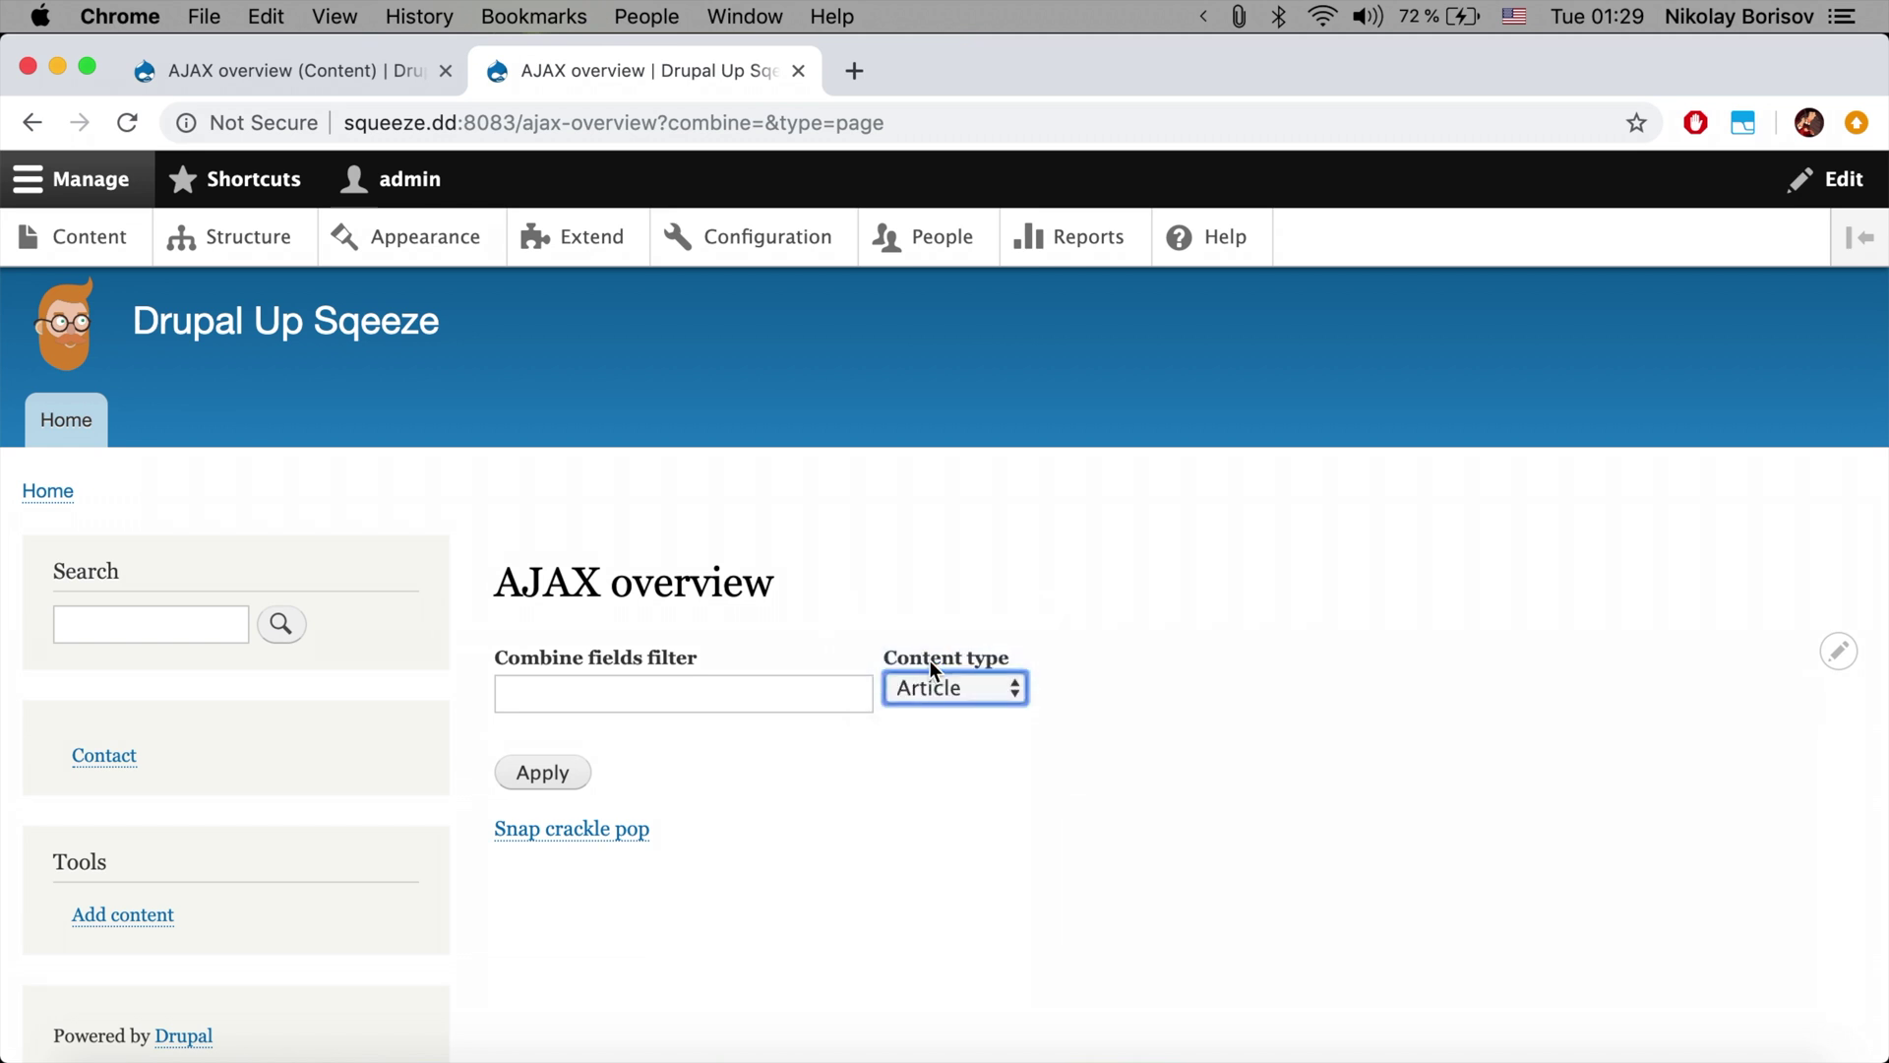
{"action": "left_click", "coordinate": [521, 778]}
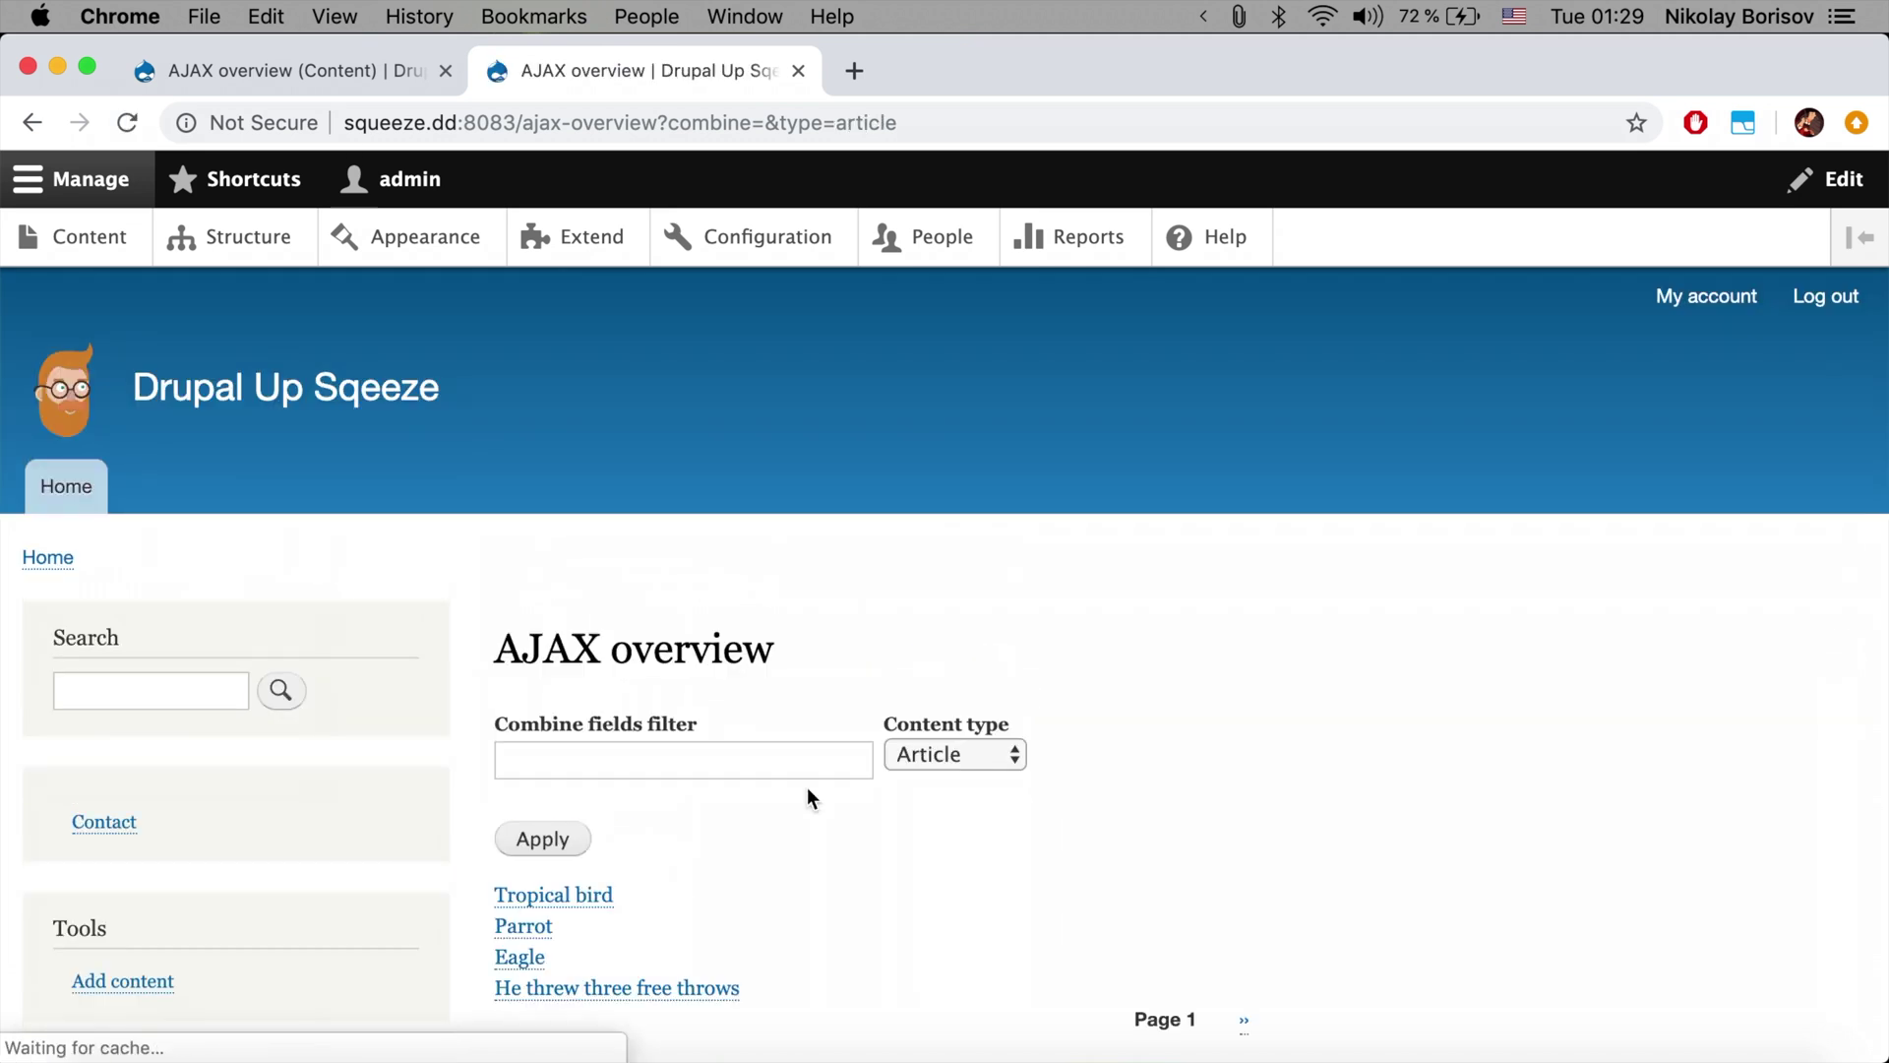
{"action": "scroll", "coordinate": [807, 797], "scroll_direction": "down", "scroll_amount": 3}
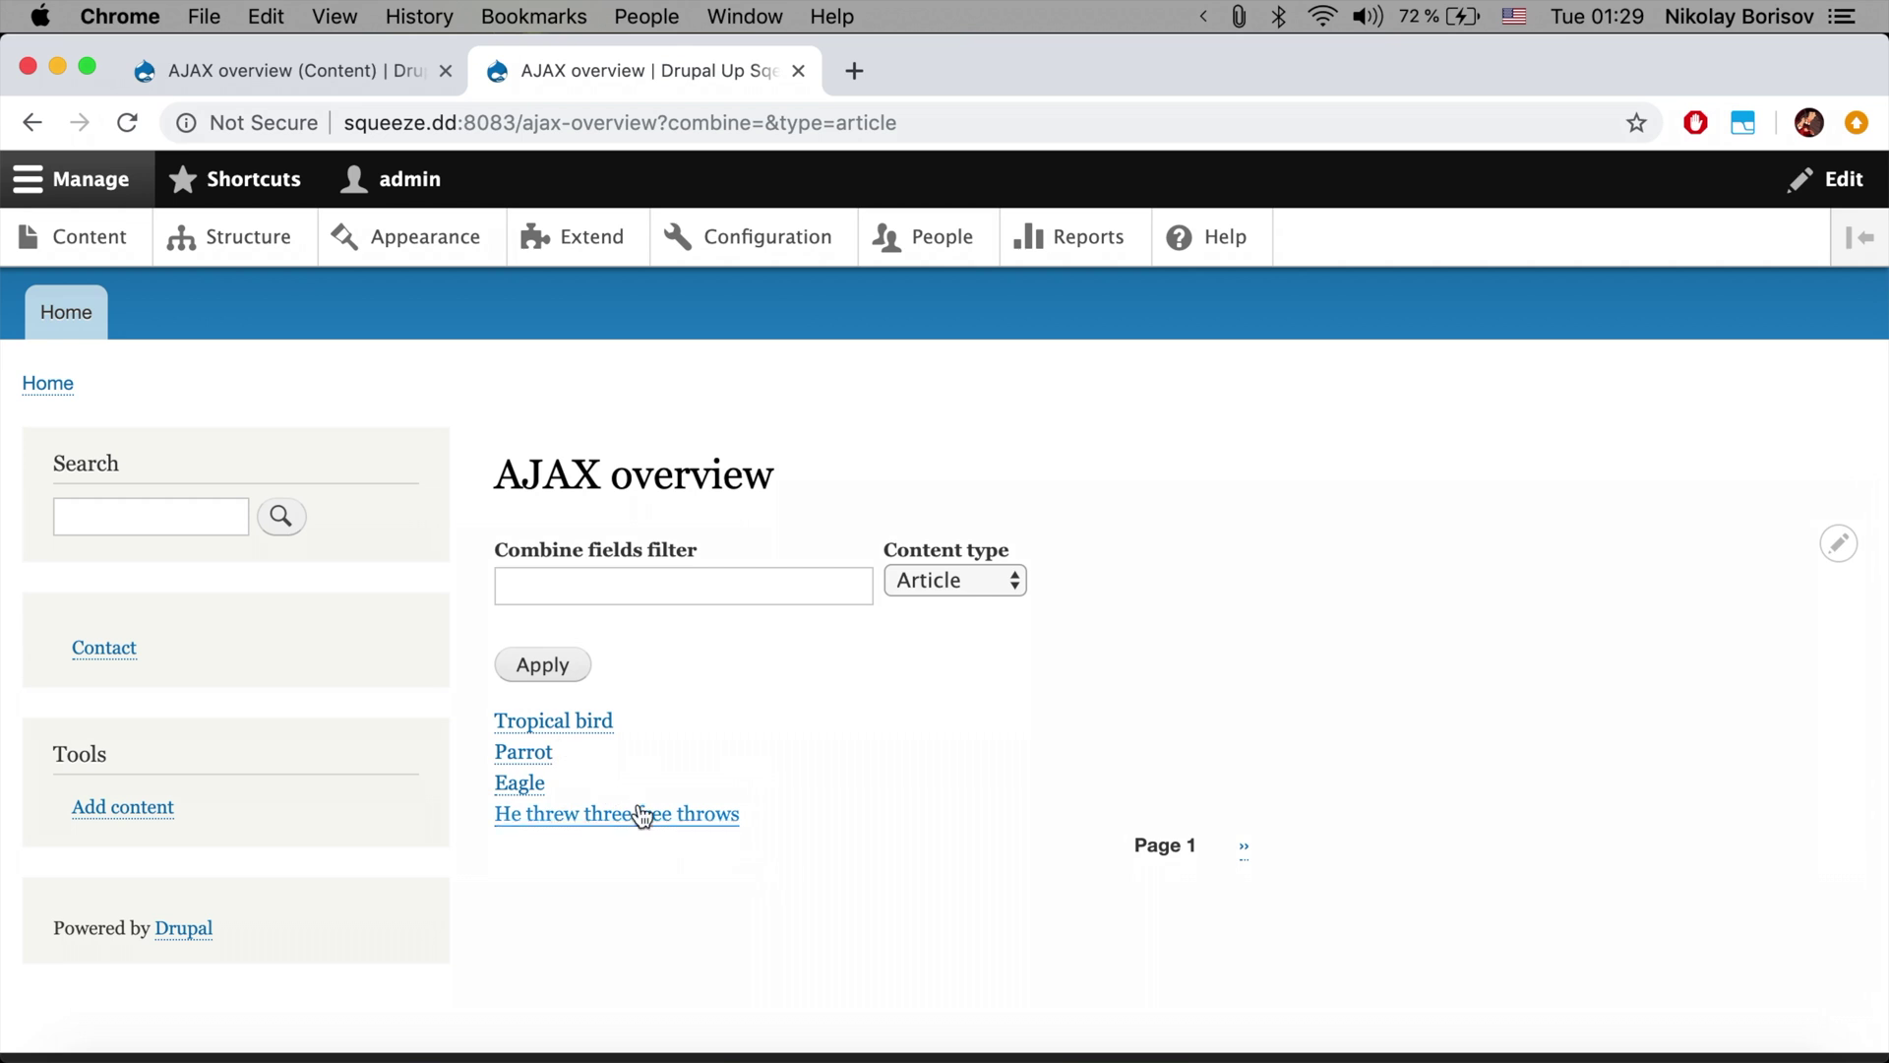
{"action": "left_click", "coordinate": [371, 78]}
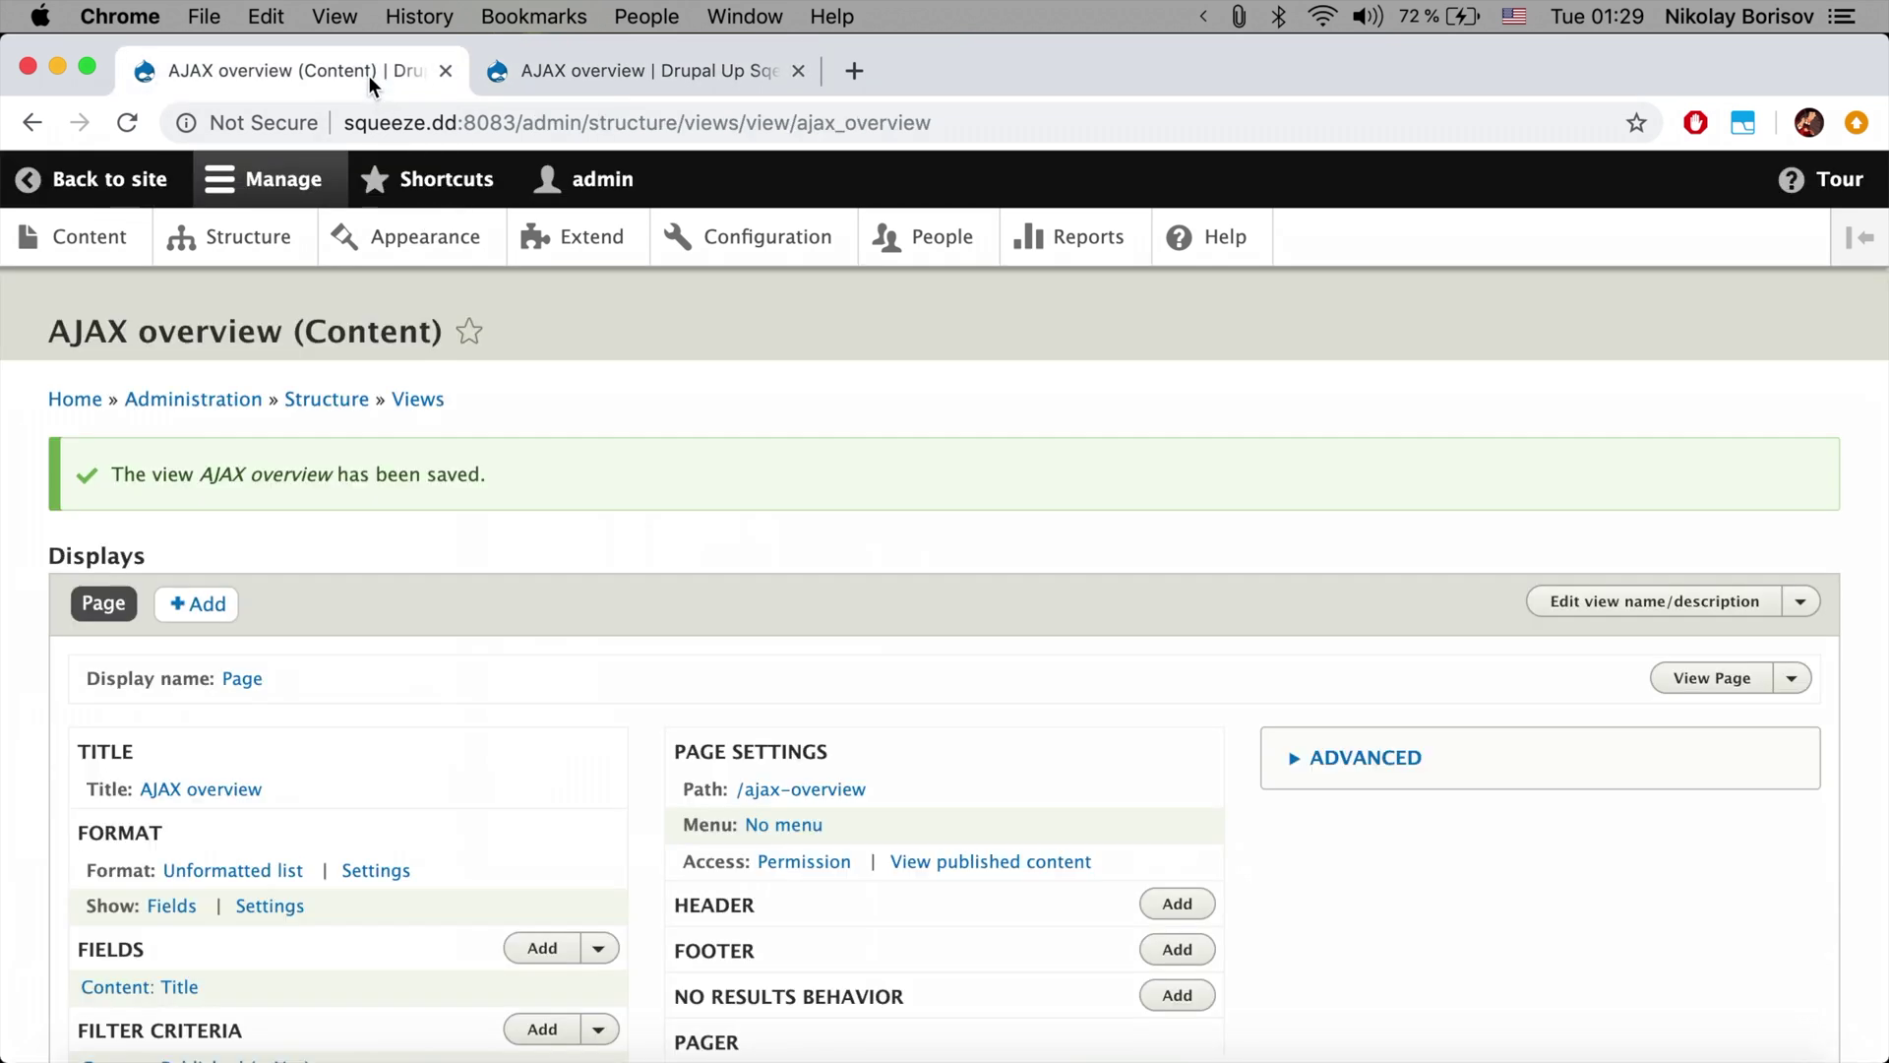
Step: Add a Reset button to the view's exposed form settings
{"action": "left_click", "coordinate": [1397, 757]}
{"action": "scroll", "coordinate": [1461, 568], "scroll_direction": "down", "scroll_amount": 6}
{"action": "scroll", "coordinate": [1461, 564], "scroll_direction": "up", "scroll_amount": 3}
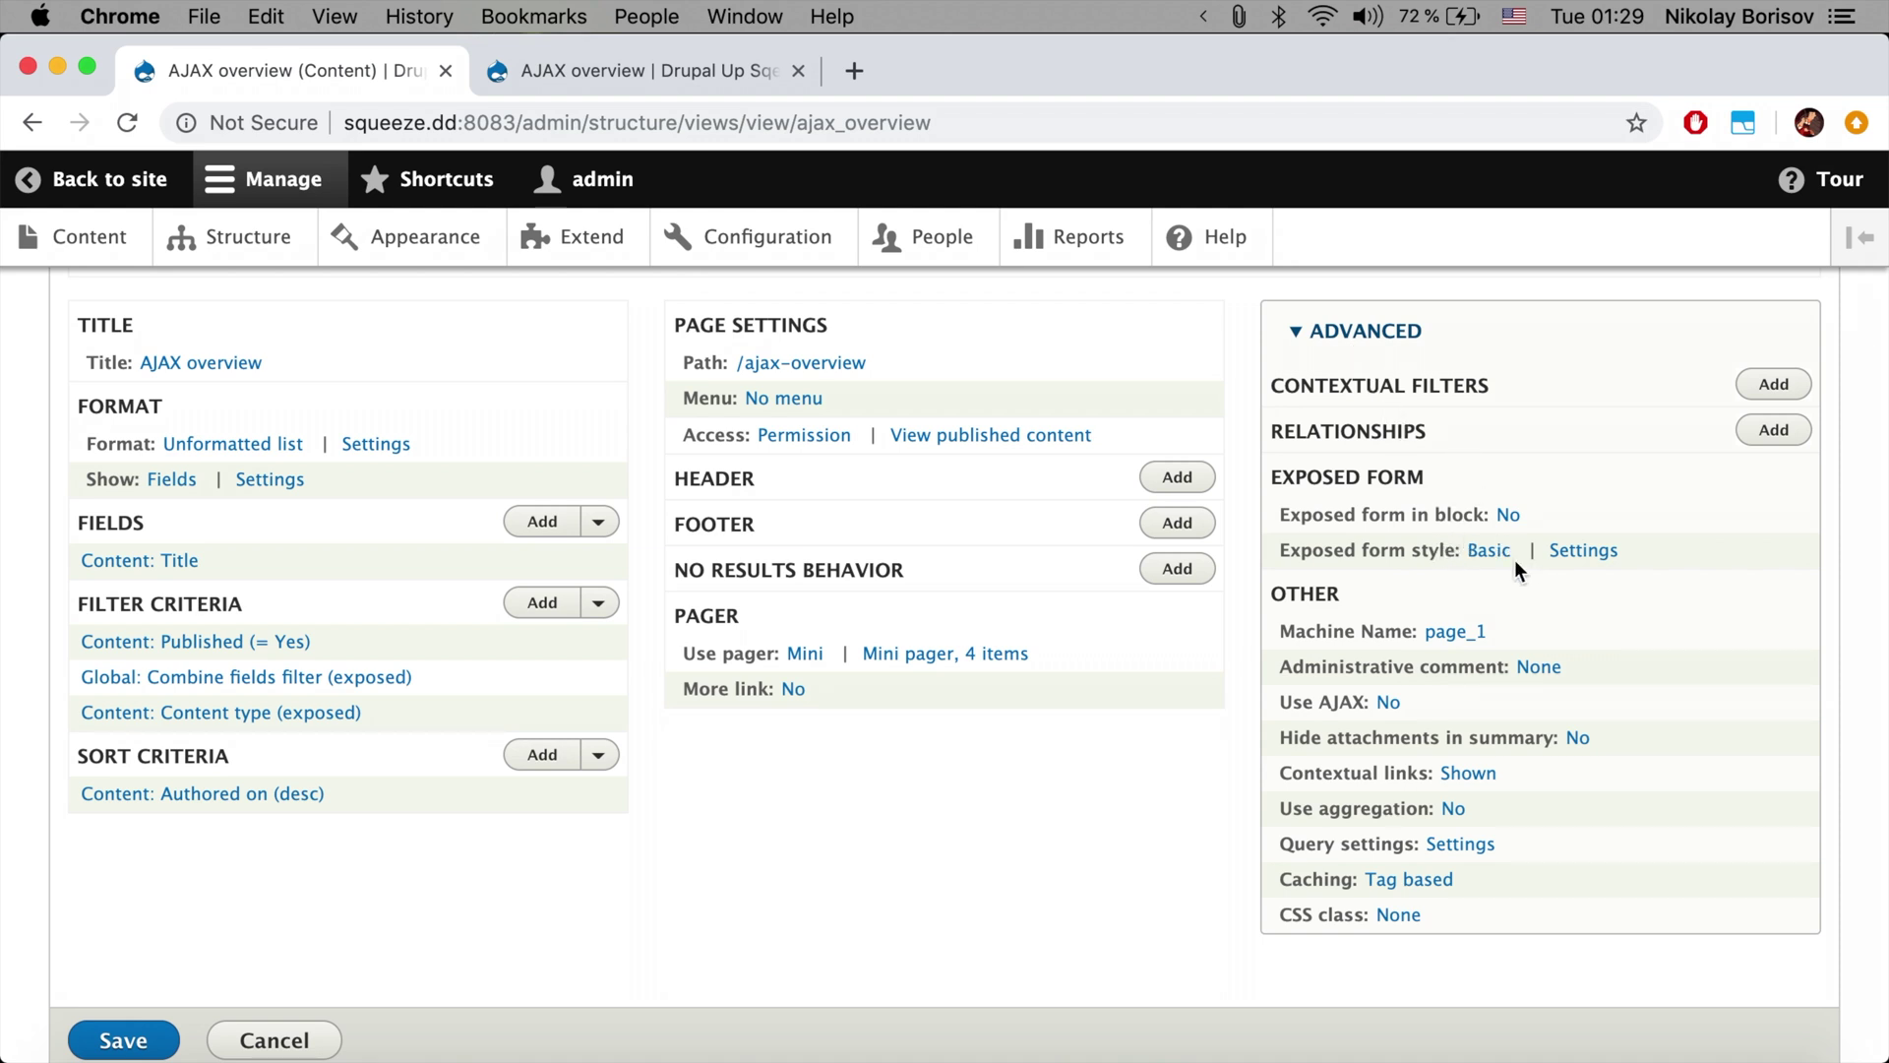
{"action": "left_click", "coordinate": [1587, 551]}
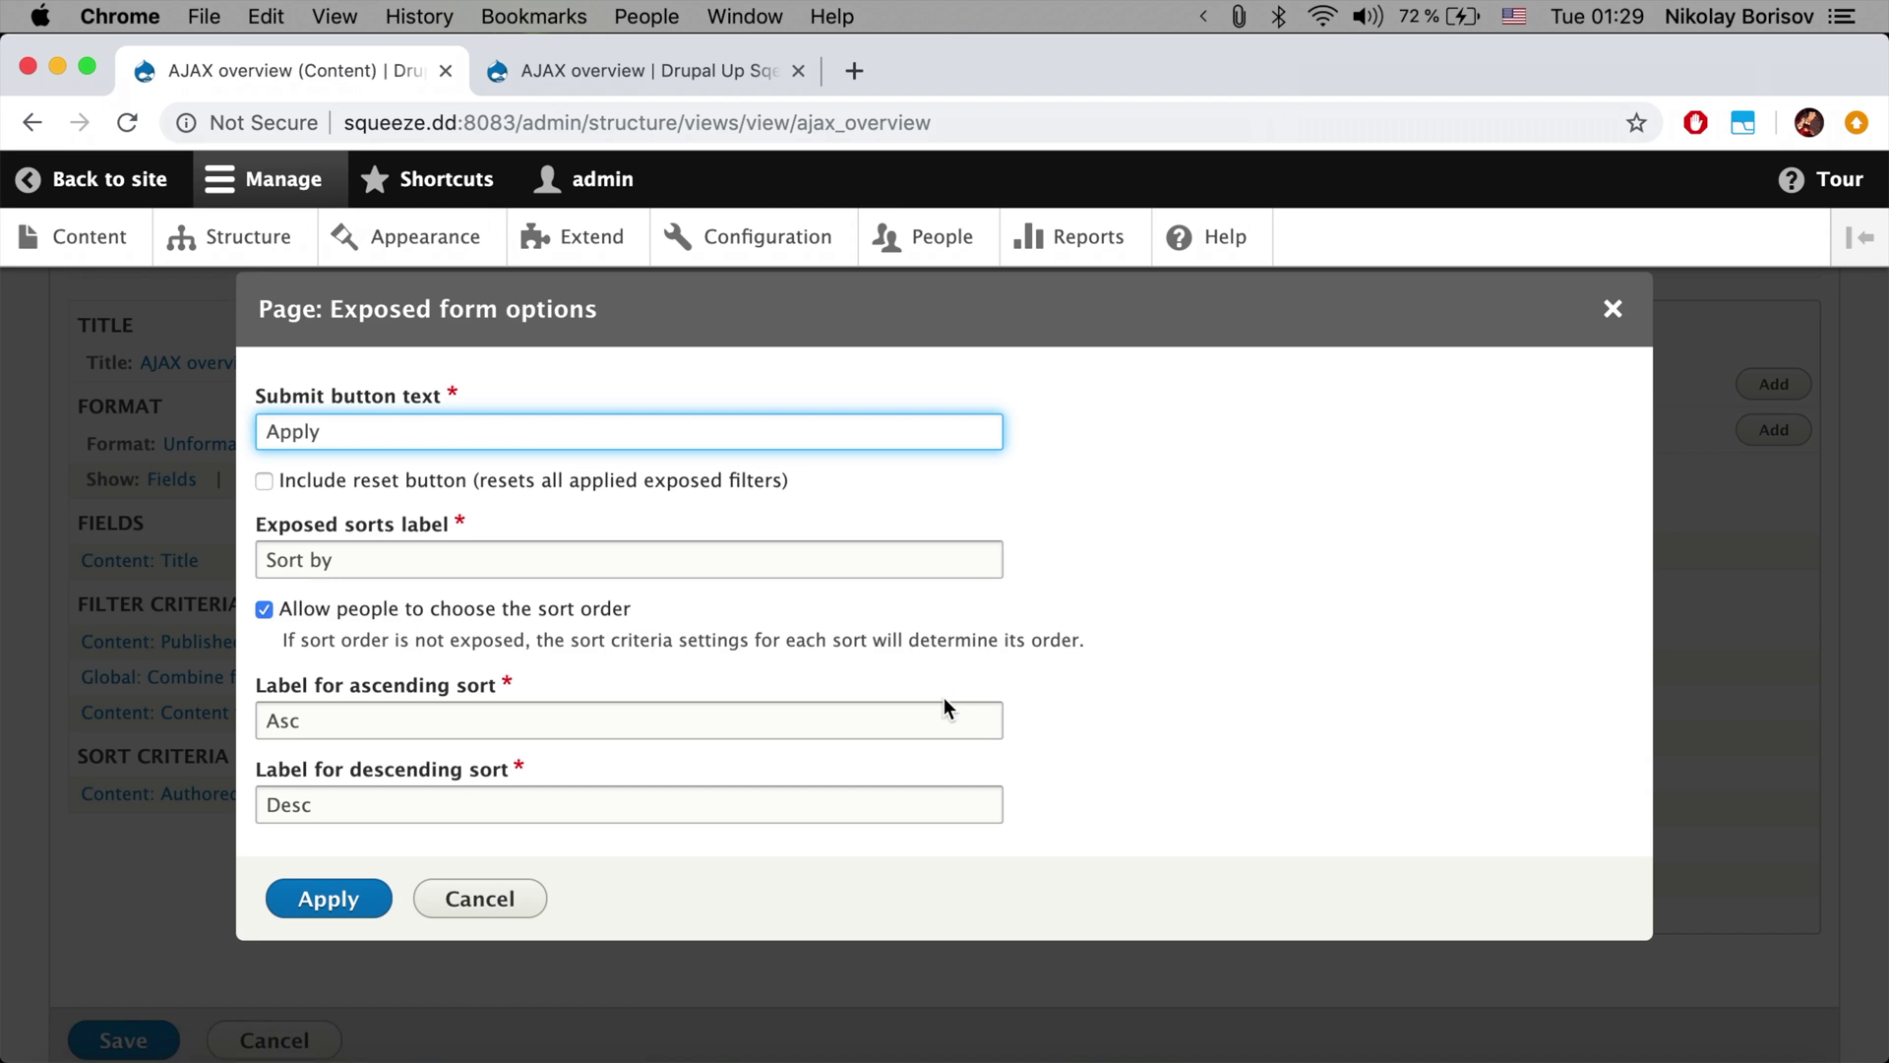
{"action": "left_click", "coordinate": [393, 485]}
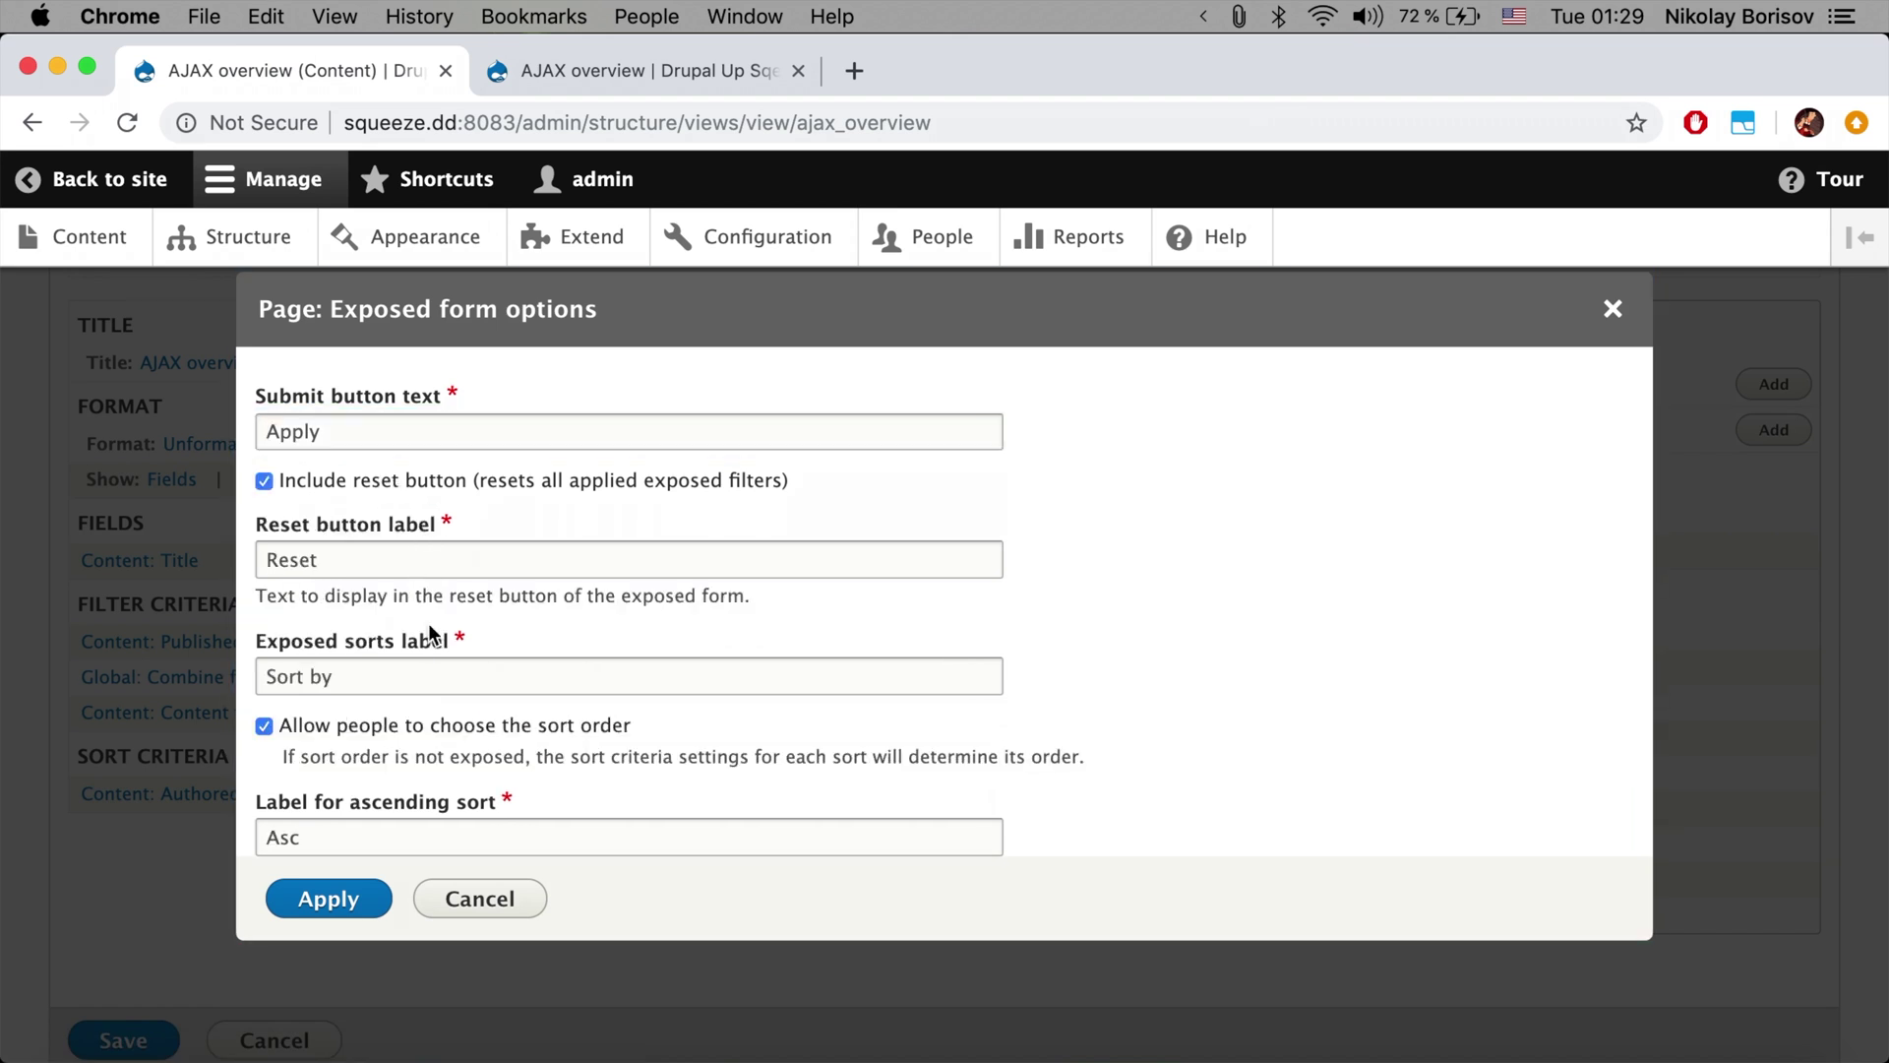
{"action": "left_click", "coordinate": [353, 896]}
Step: Save the view and reload the /ajax-overview page
{"action": "left_click", "coordinate": [116, 900]}
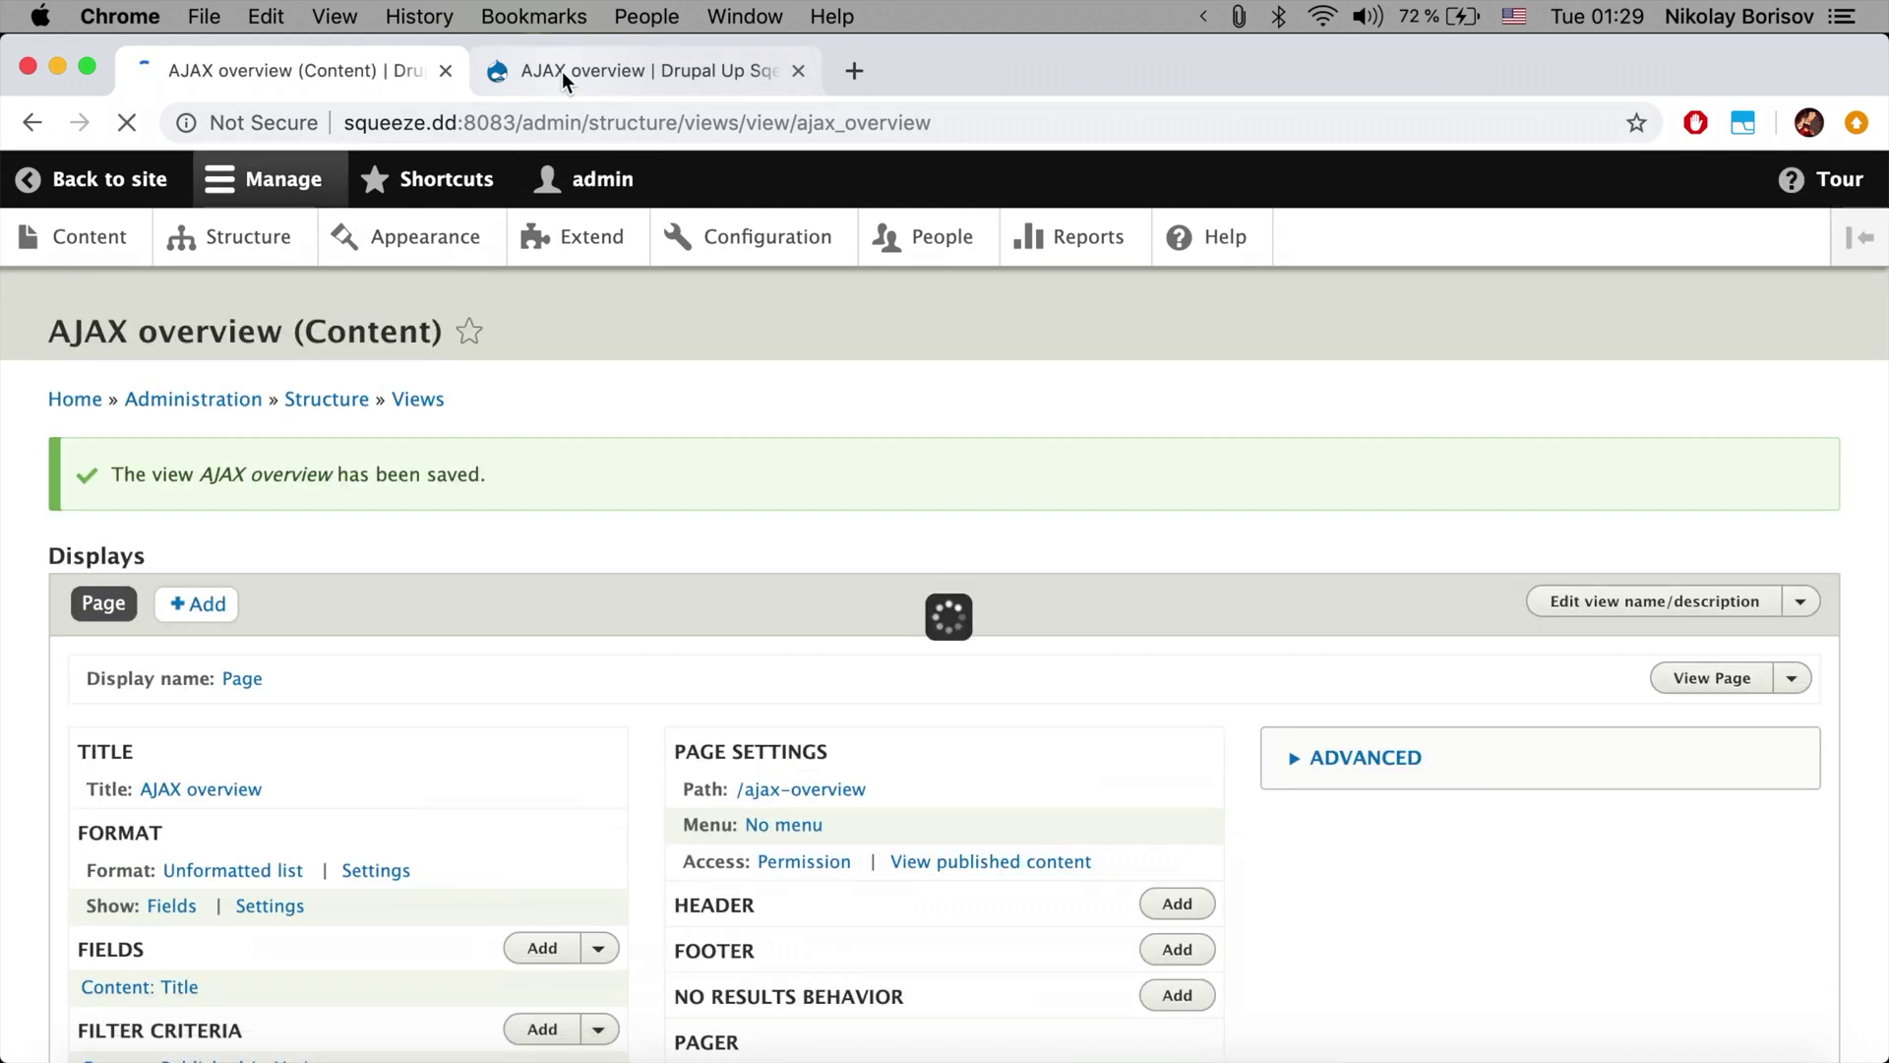
{"action": "left_click", "coordinate": [563, 71]}
{"action": "left_click", "coordinate": [126, 118]}
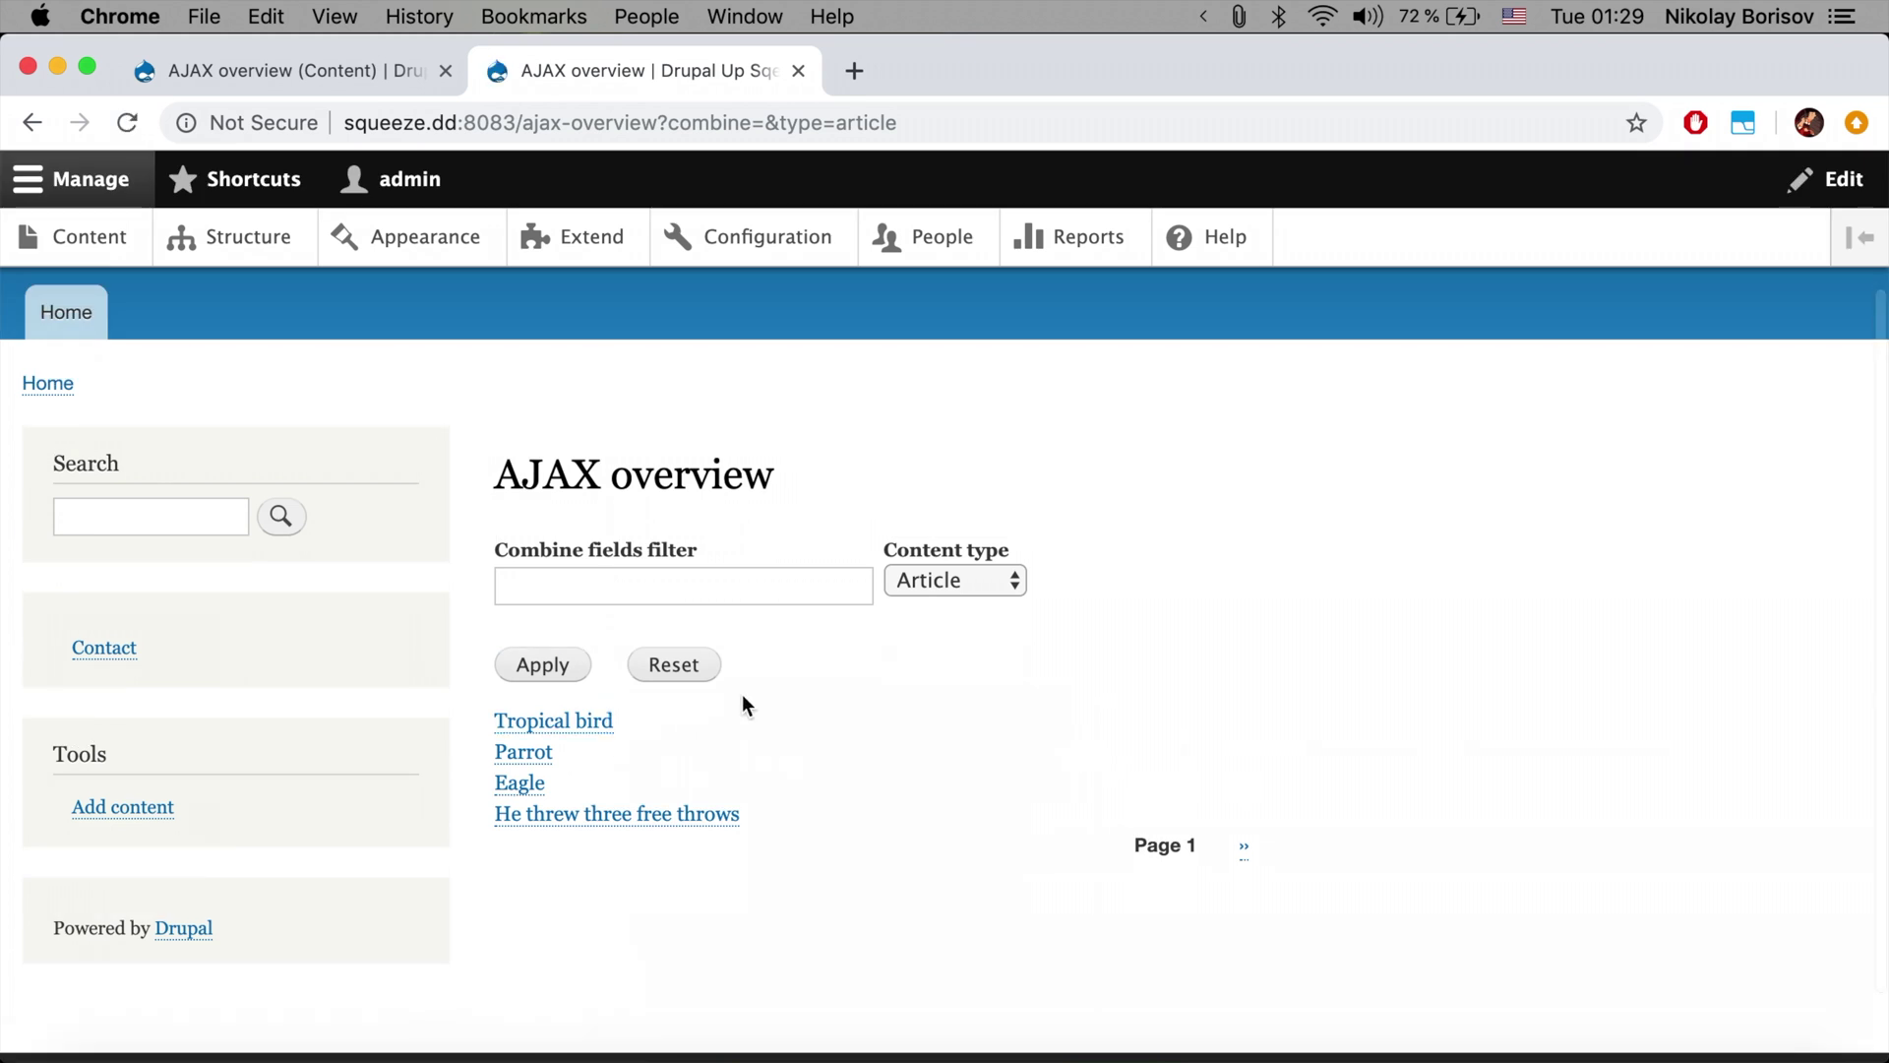
Step: Reset the AJAX overview filters to – Any –, then go back to the view editor tab
{"action": "left_click", "coordinate": [674, 664]}
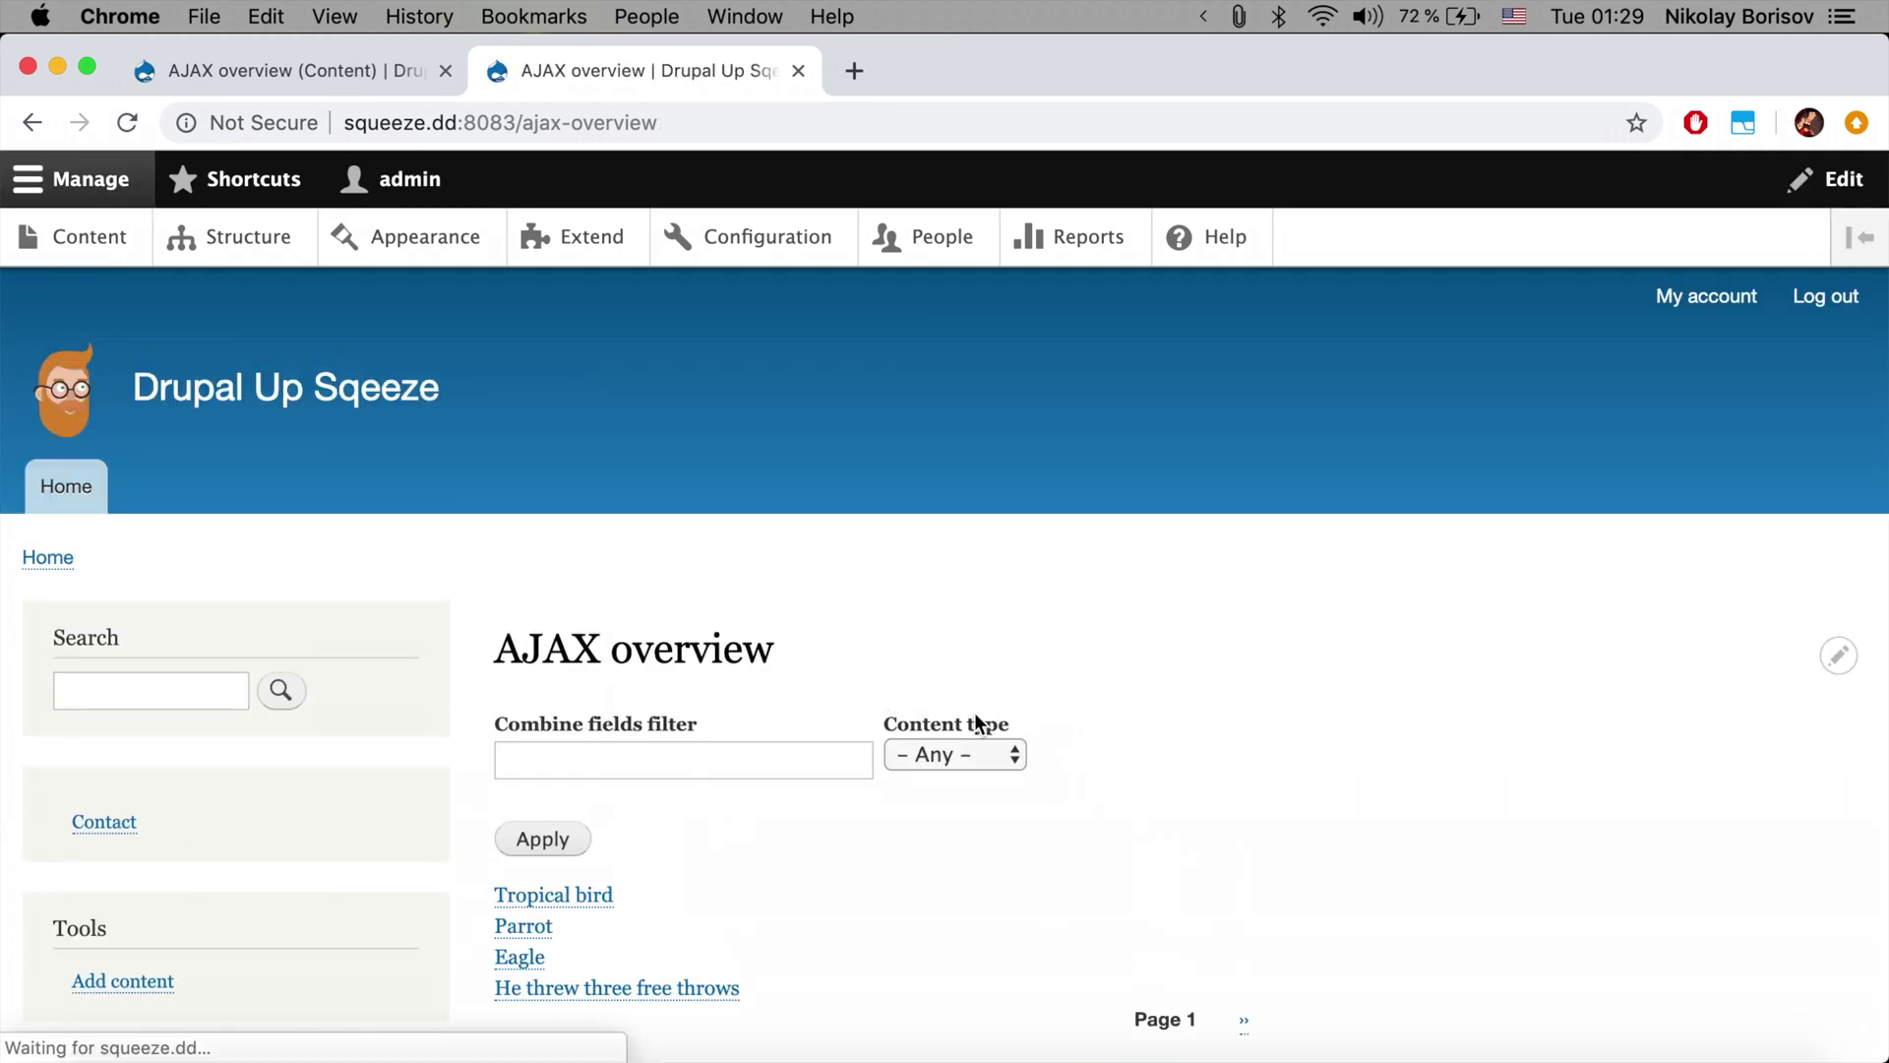
{"action": "scroll", "coordinate": [919, 838], "scroll_direction": "down", "scroll_amount": 5}
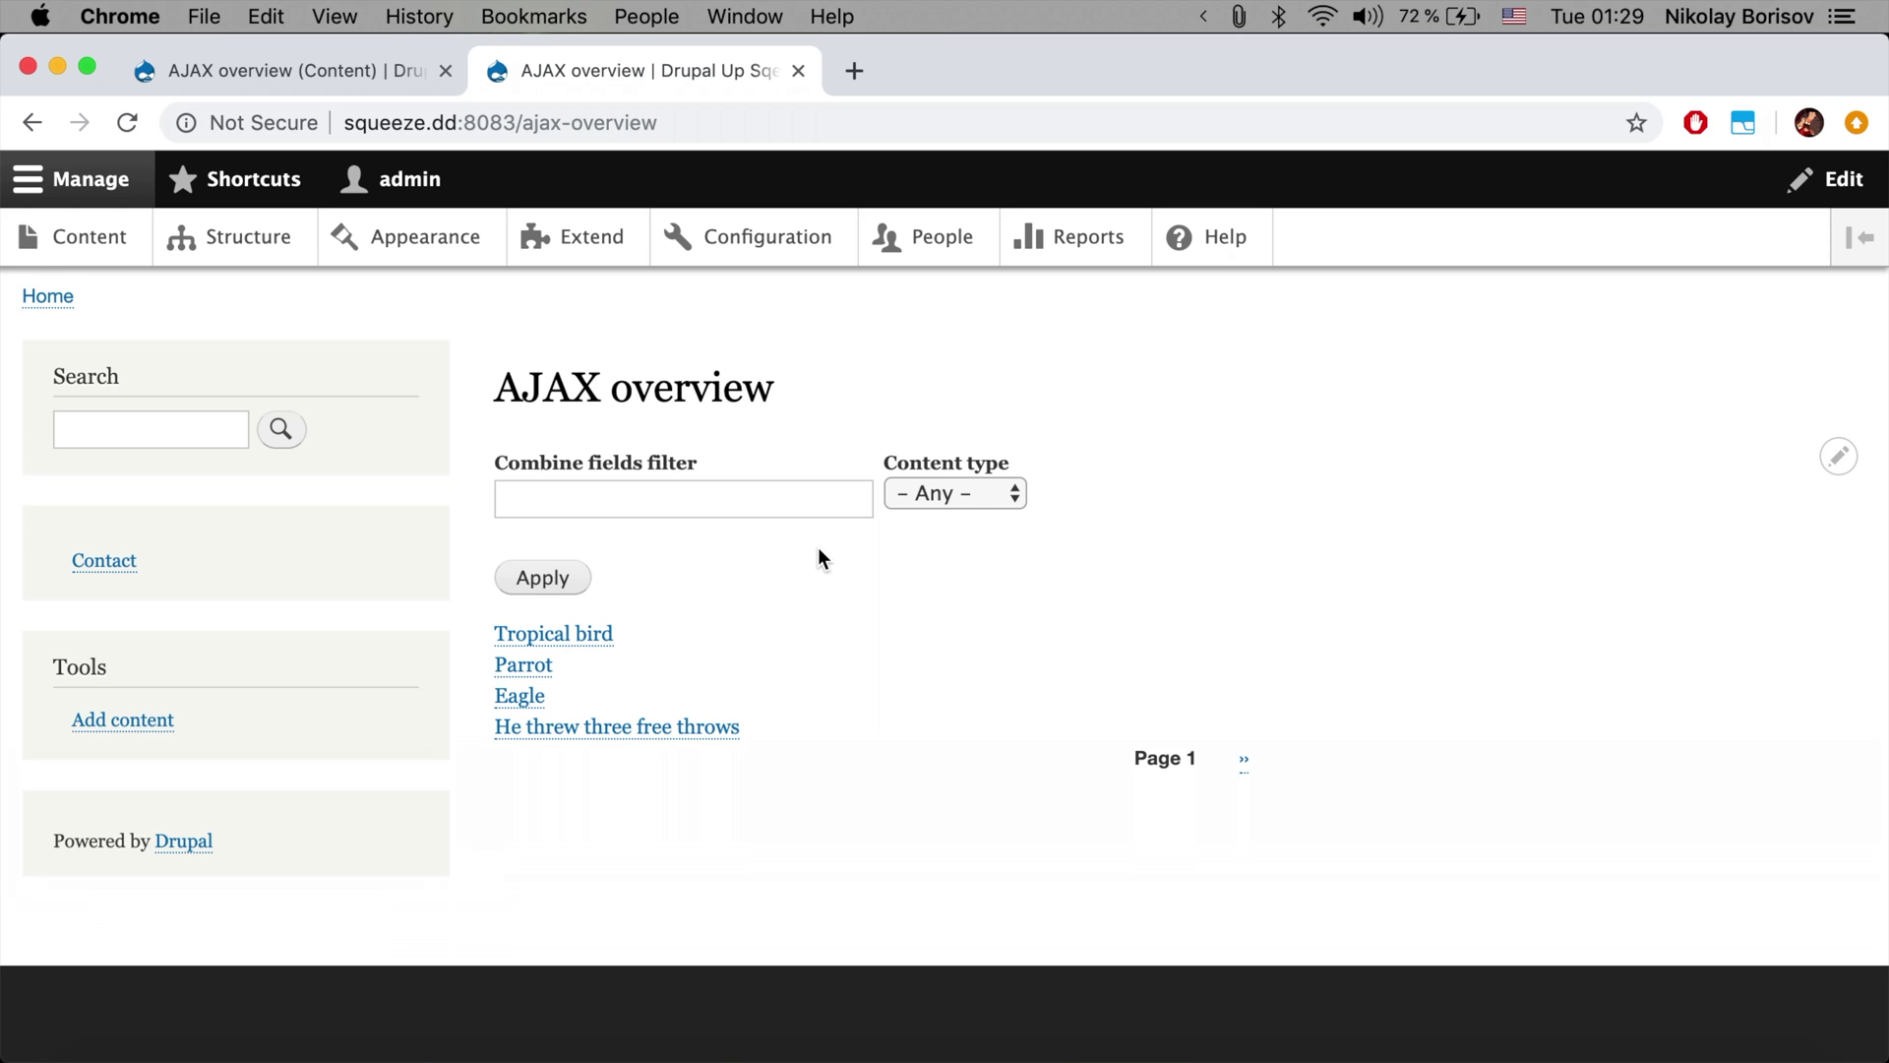
{"action": "left_click", "coordinate": [376, 67]}
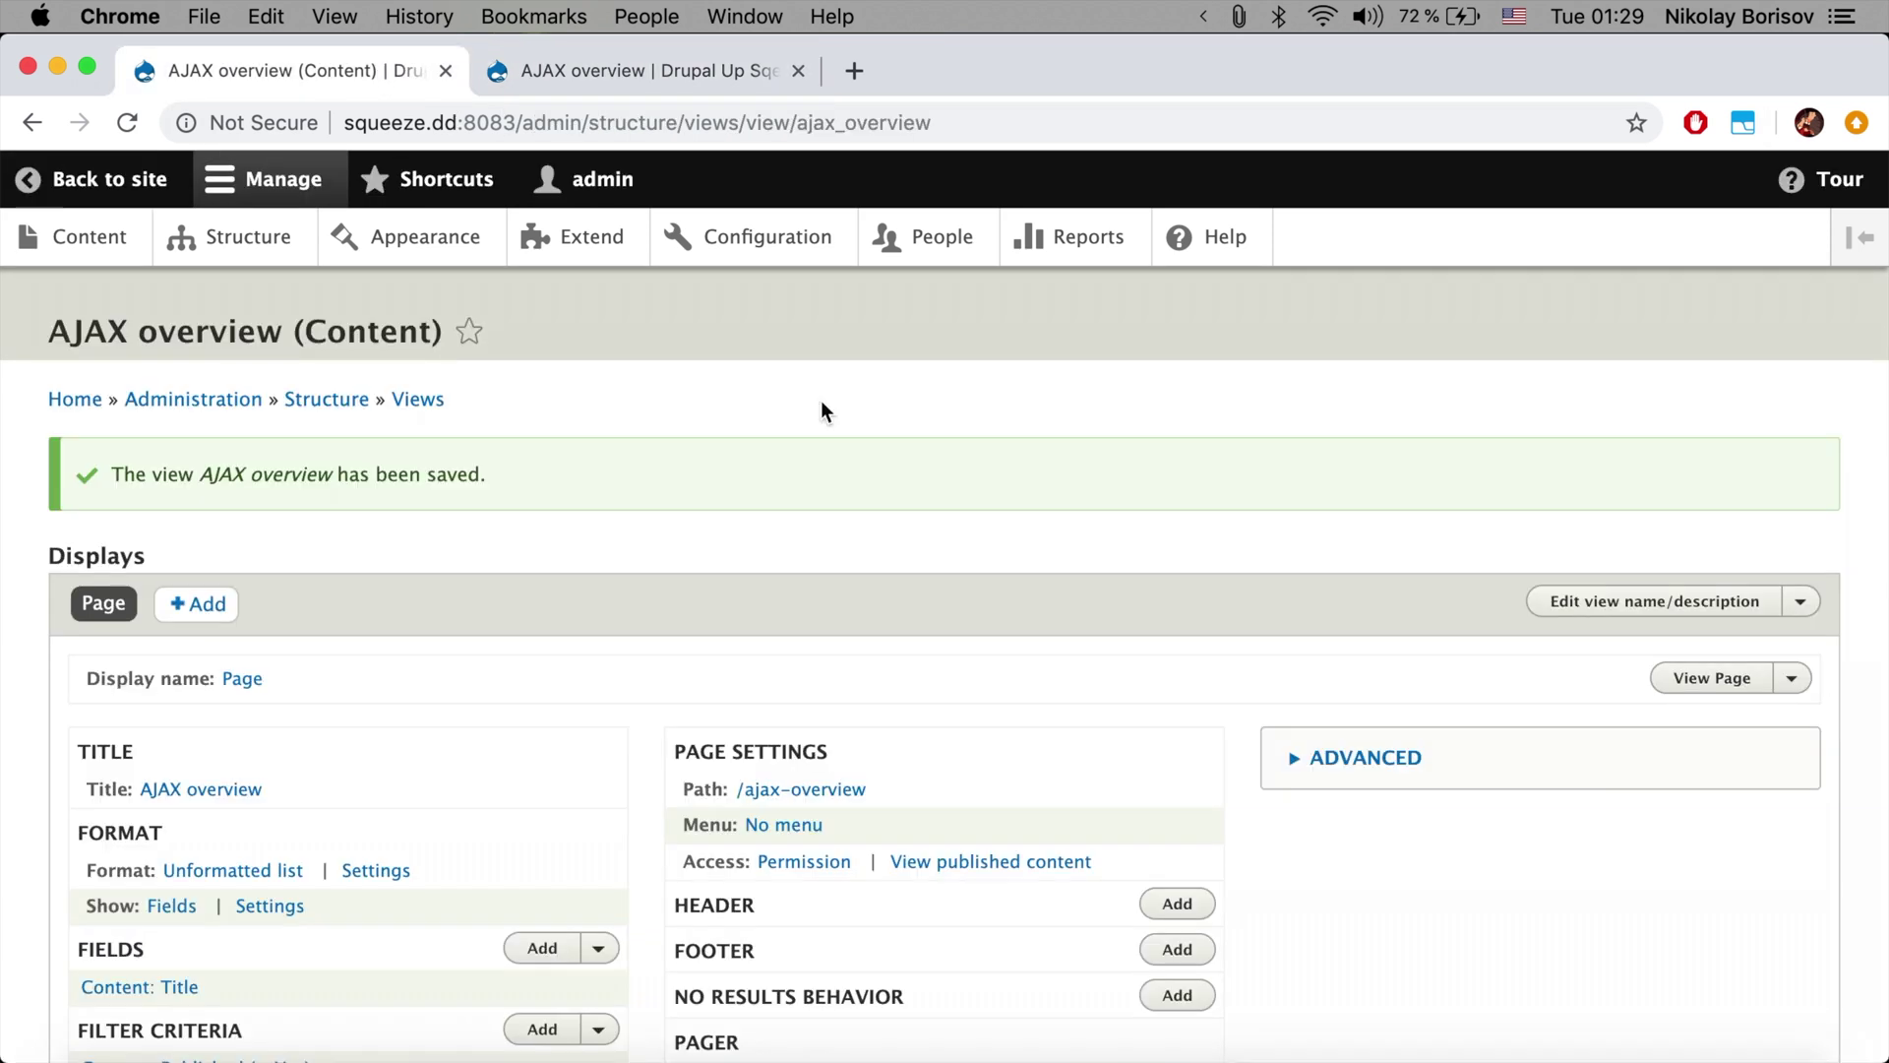
Step: Turn on Use AJAX under Advanced for the page display, save the view, and revisit /ajax-overview
{"action": "scroll", "coordinate": [1031, 583], "scroll_direction": "down", "scroll_amount": 3}
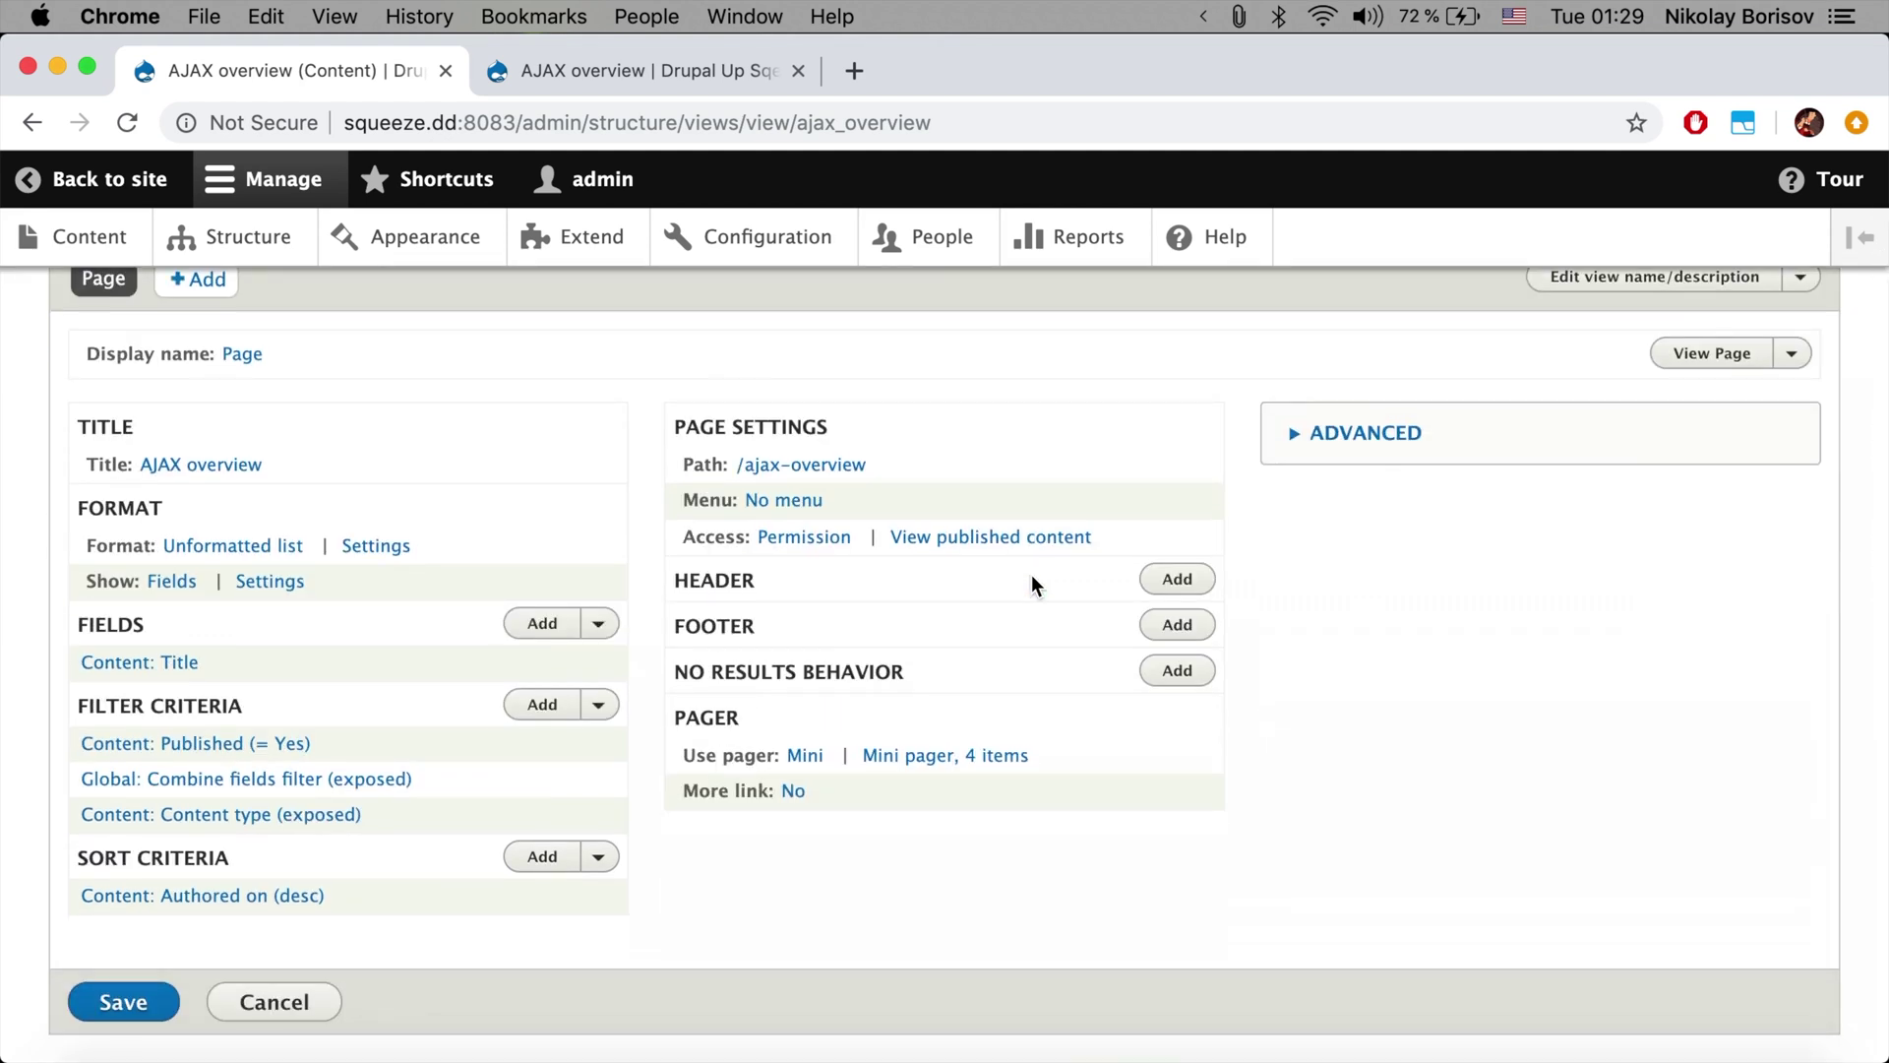
{"action": "left_click", "coordinate": [1364, 443]}
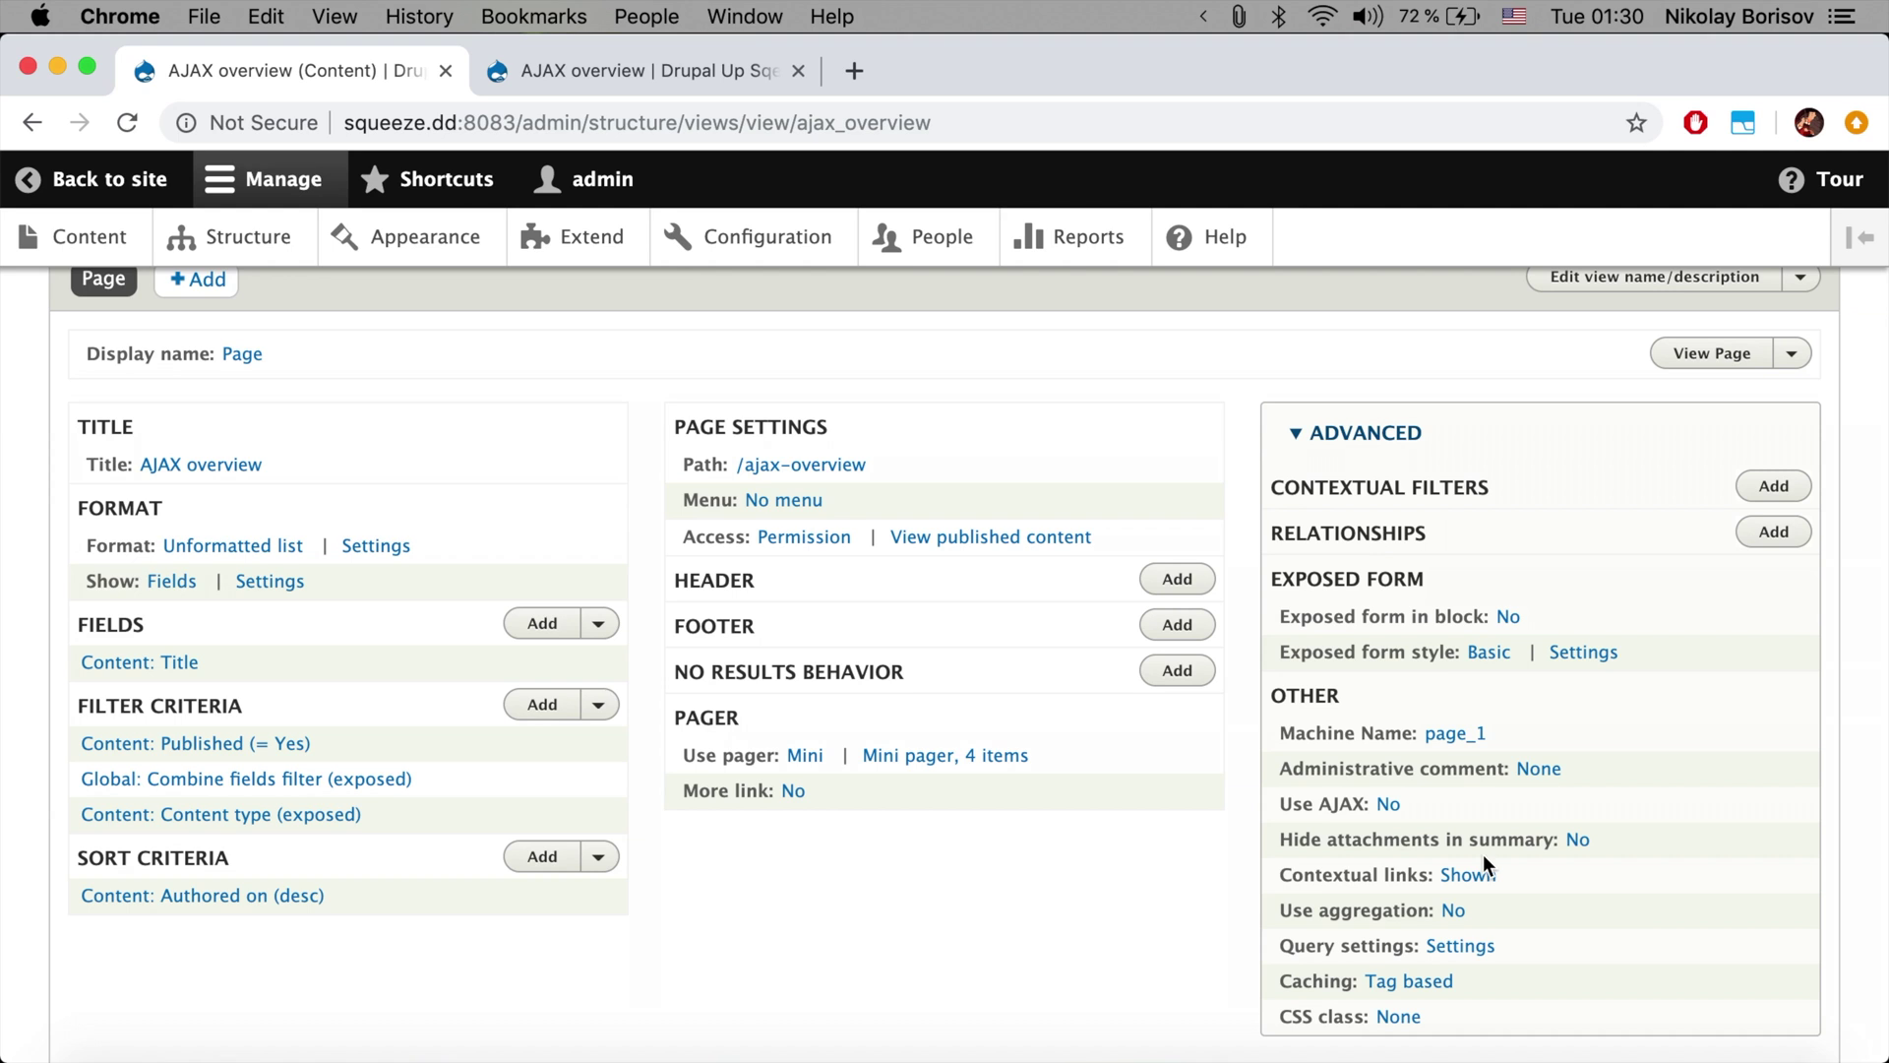
{"action": "scroll", "coordinate": [1484, 855], "scroll_direction": "down", "scroll_amount": 2}
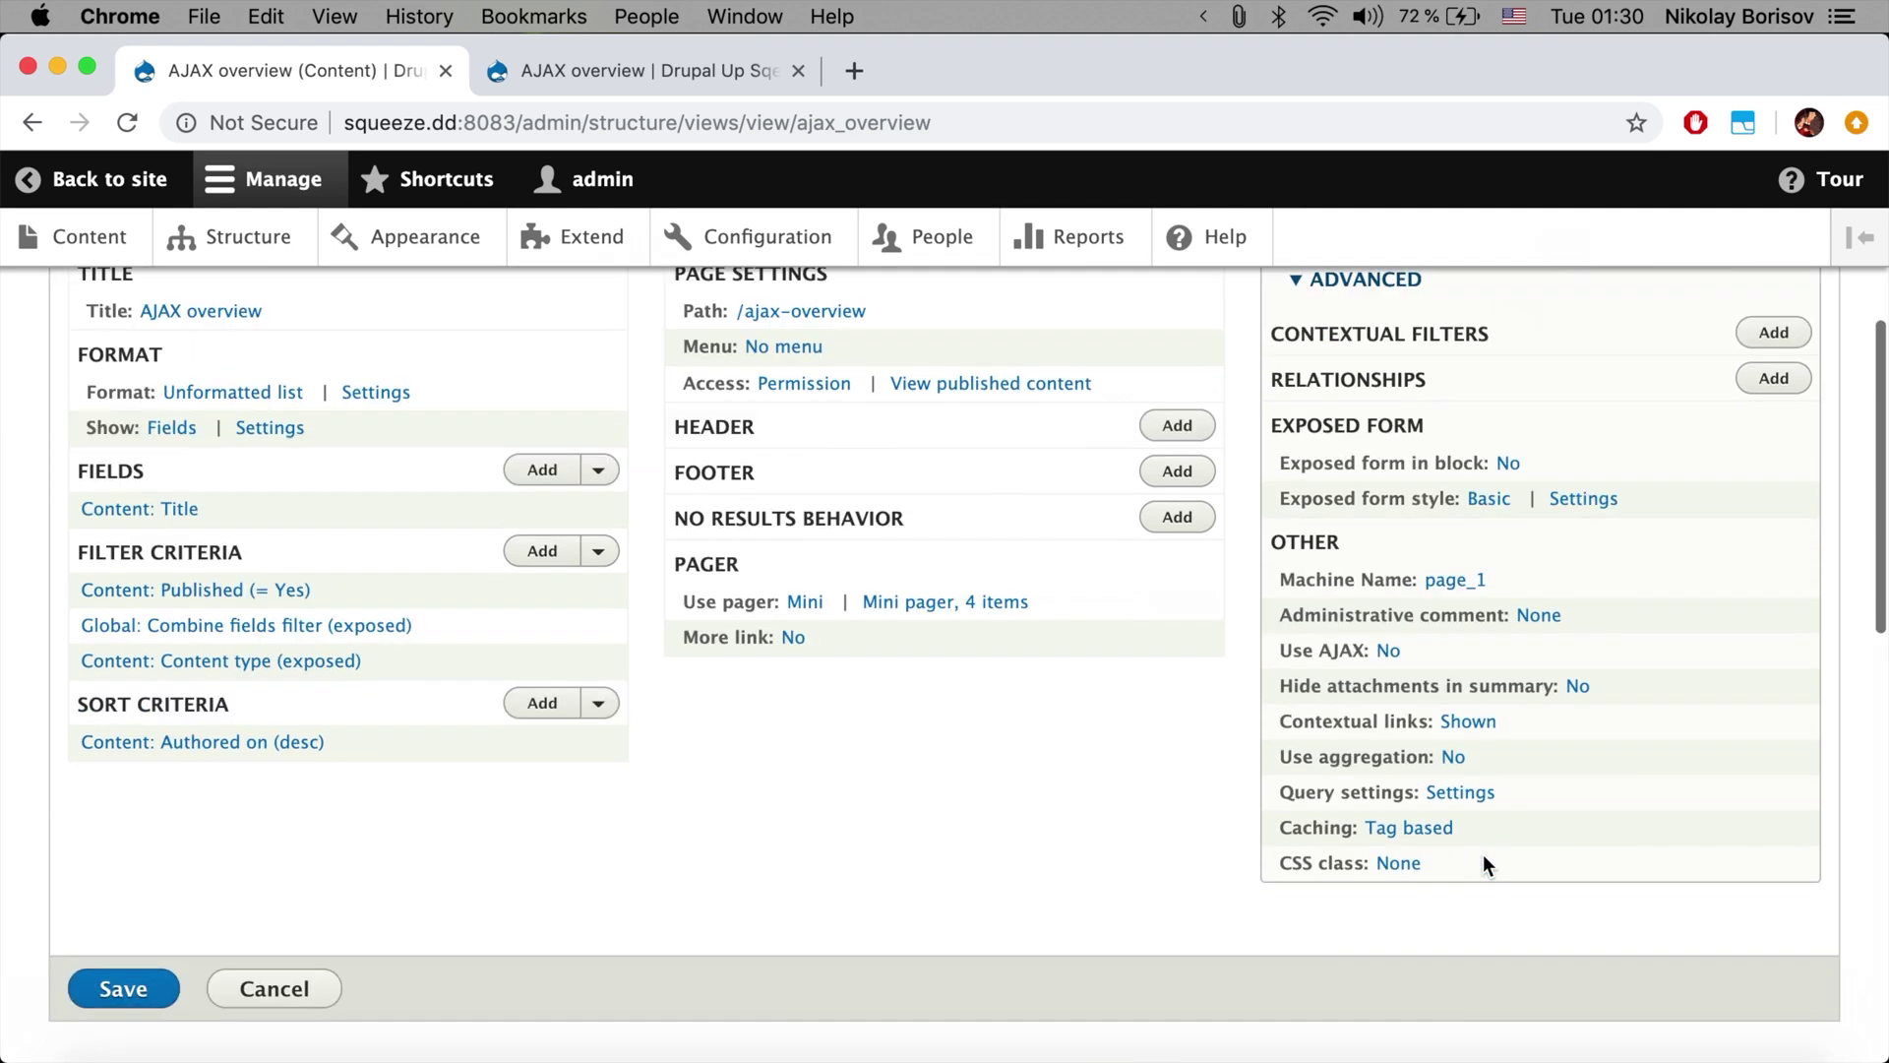
{"action": "left_click", "coordinate": [1383, 653]}
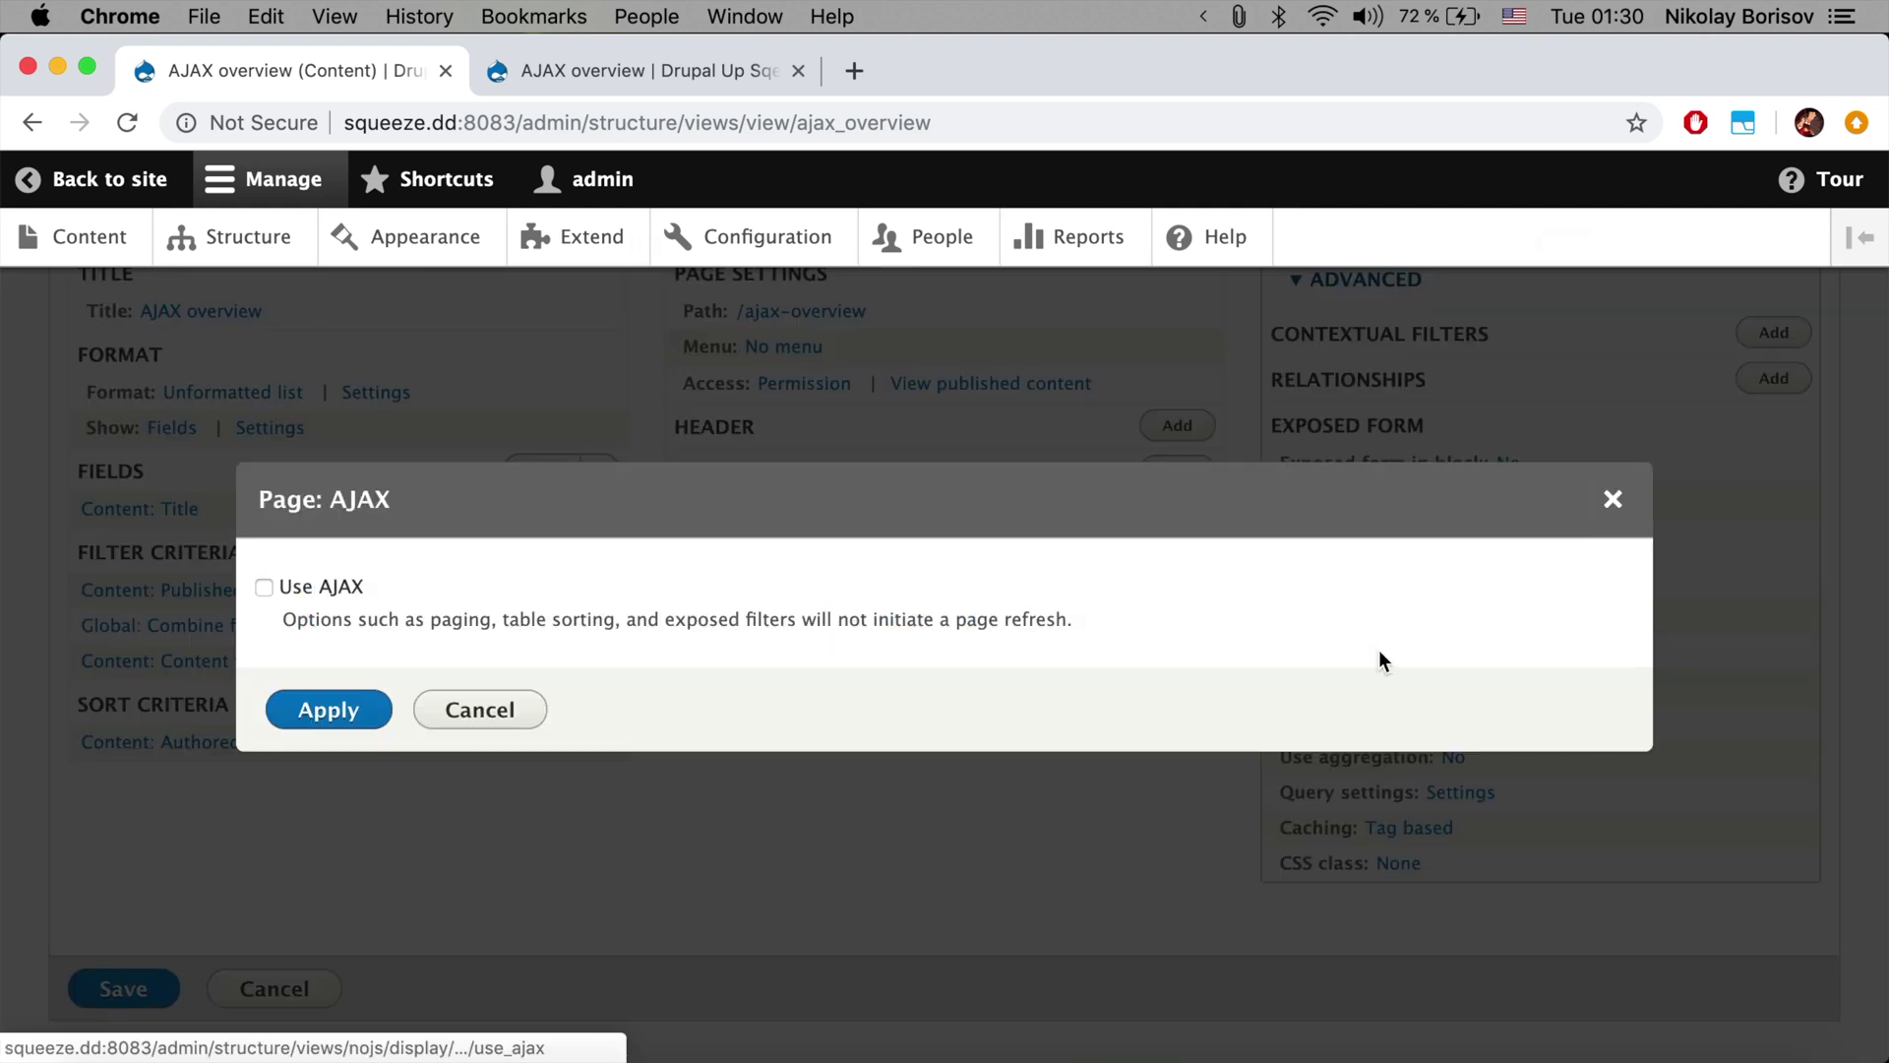
{"action": "left_click", "coordinate": [309, 586]}
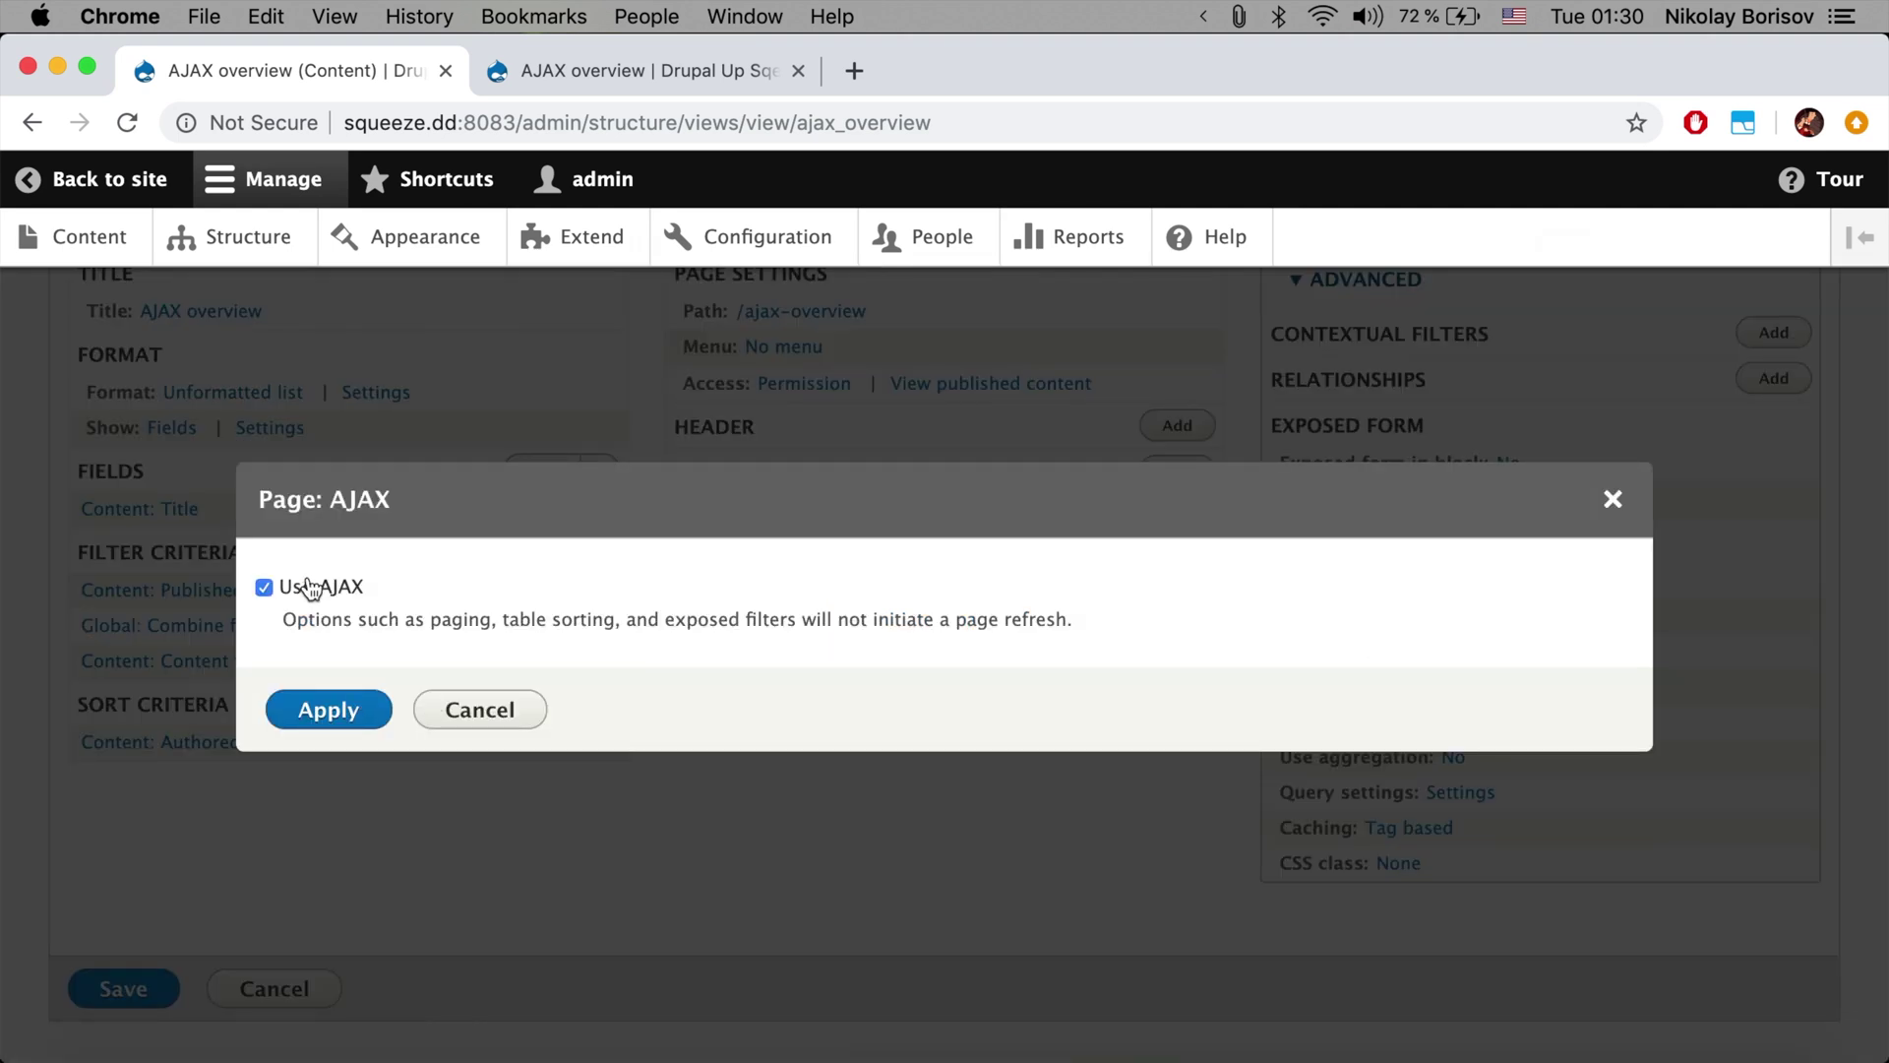
{"action": "left_click", "coordinate": [346, 701]}
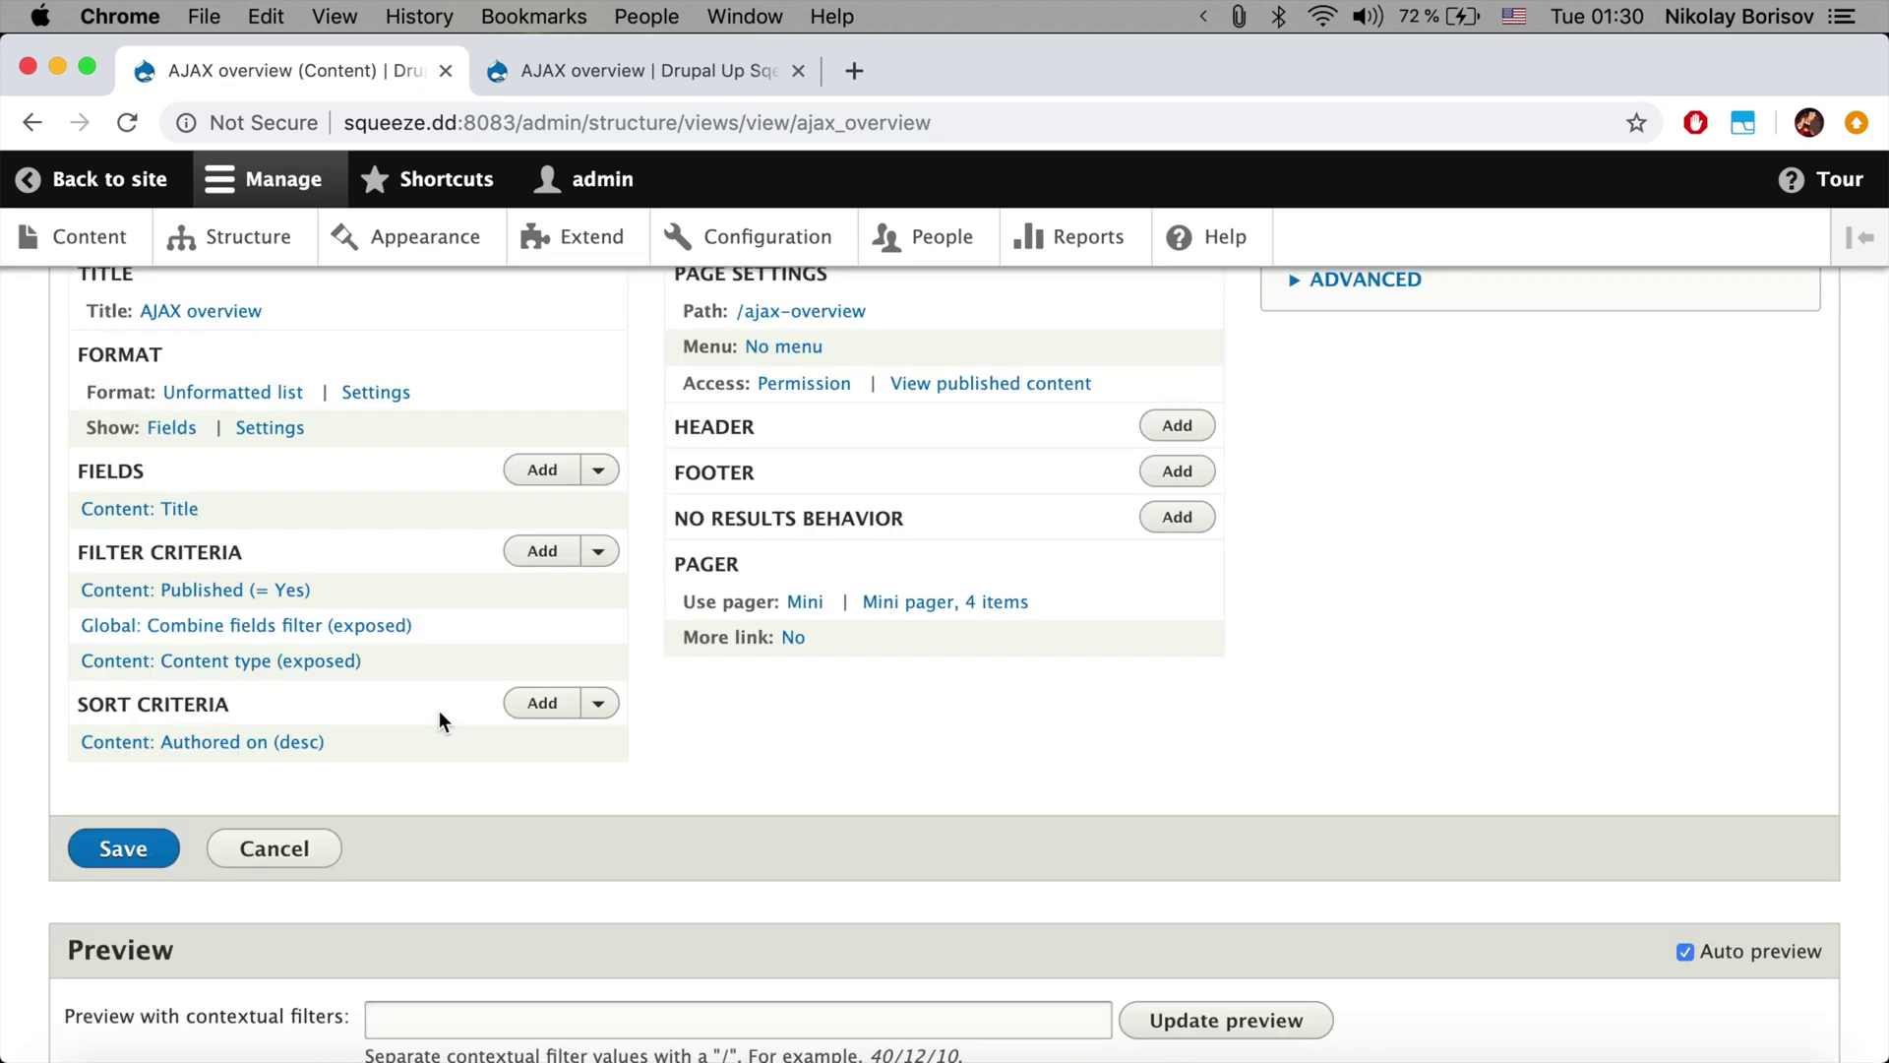
{"action": "left_click", "coordinate": [126, 849]}
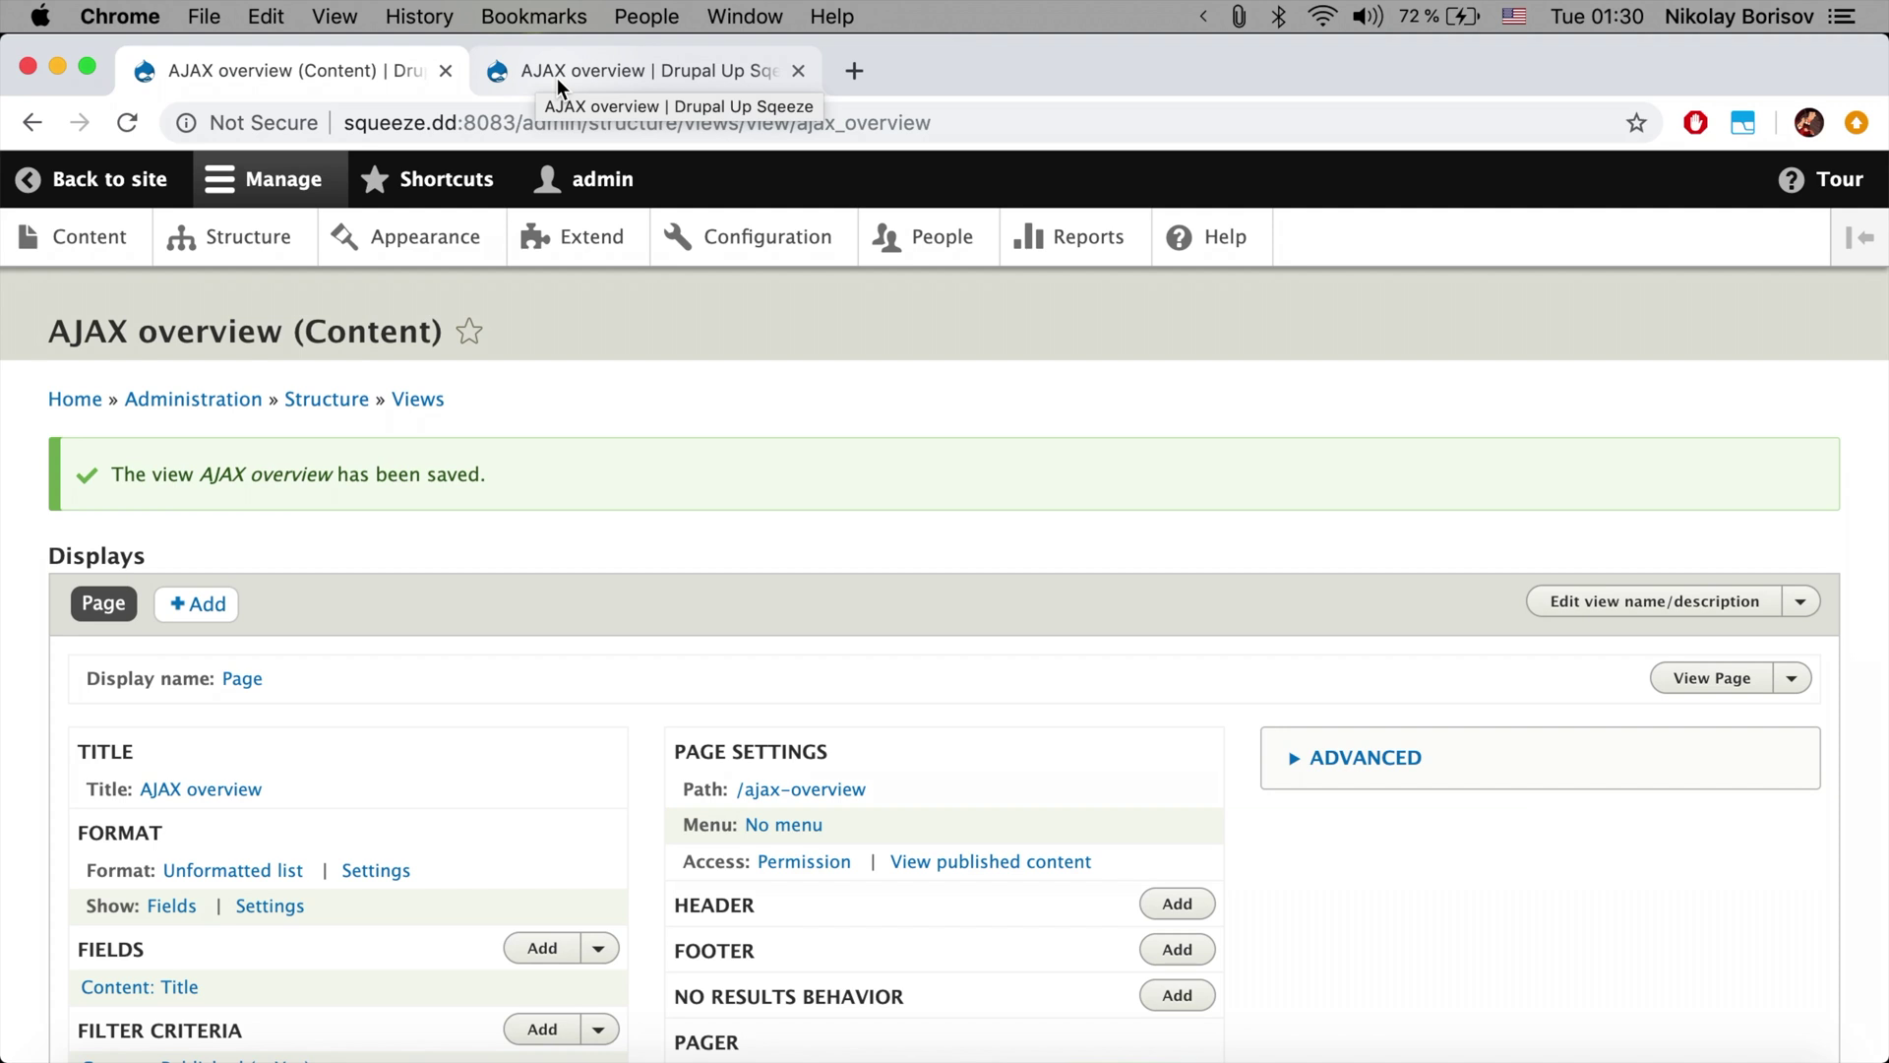
{"action": "left_click", "coordinate": [557, 78]}
Step: Reload /ajax-overview, filter Combine fields by 'Eagle', then reset to the full four-item list
{"action": "left_click", "coordinate": [127, 125]}
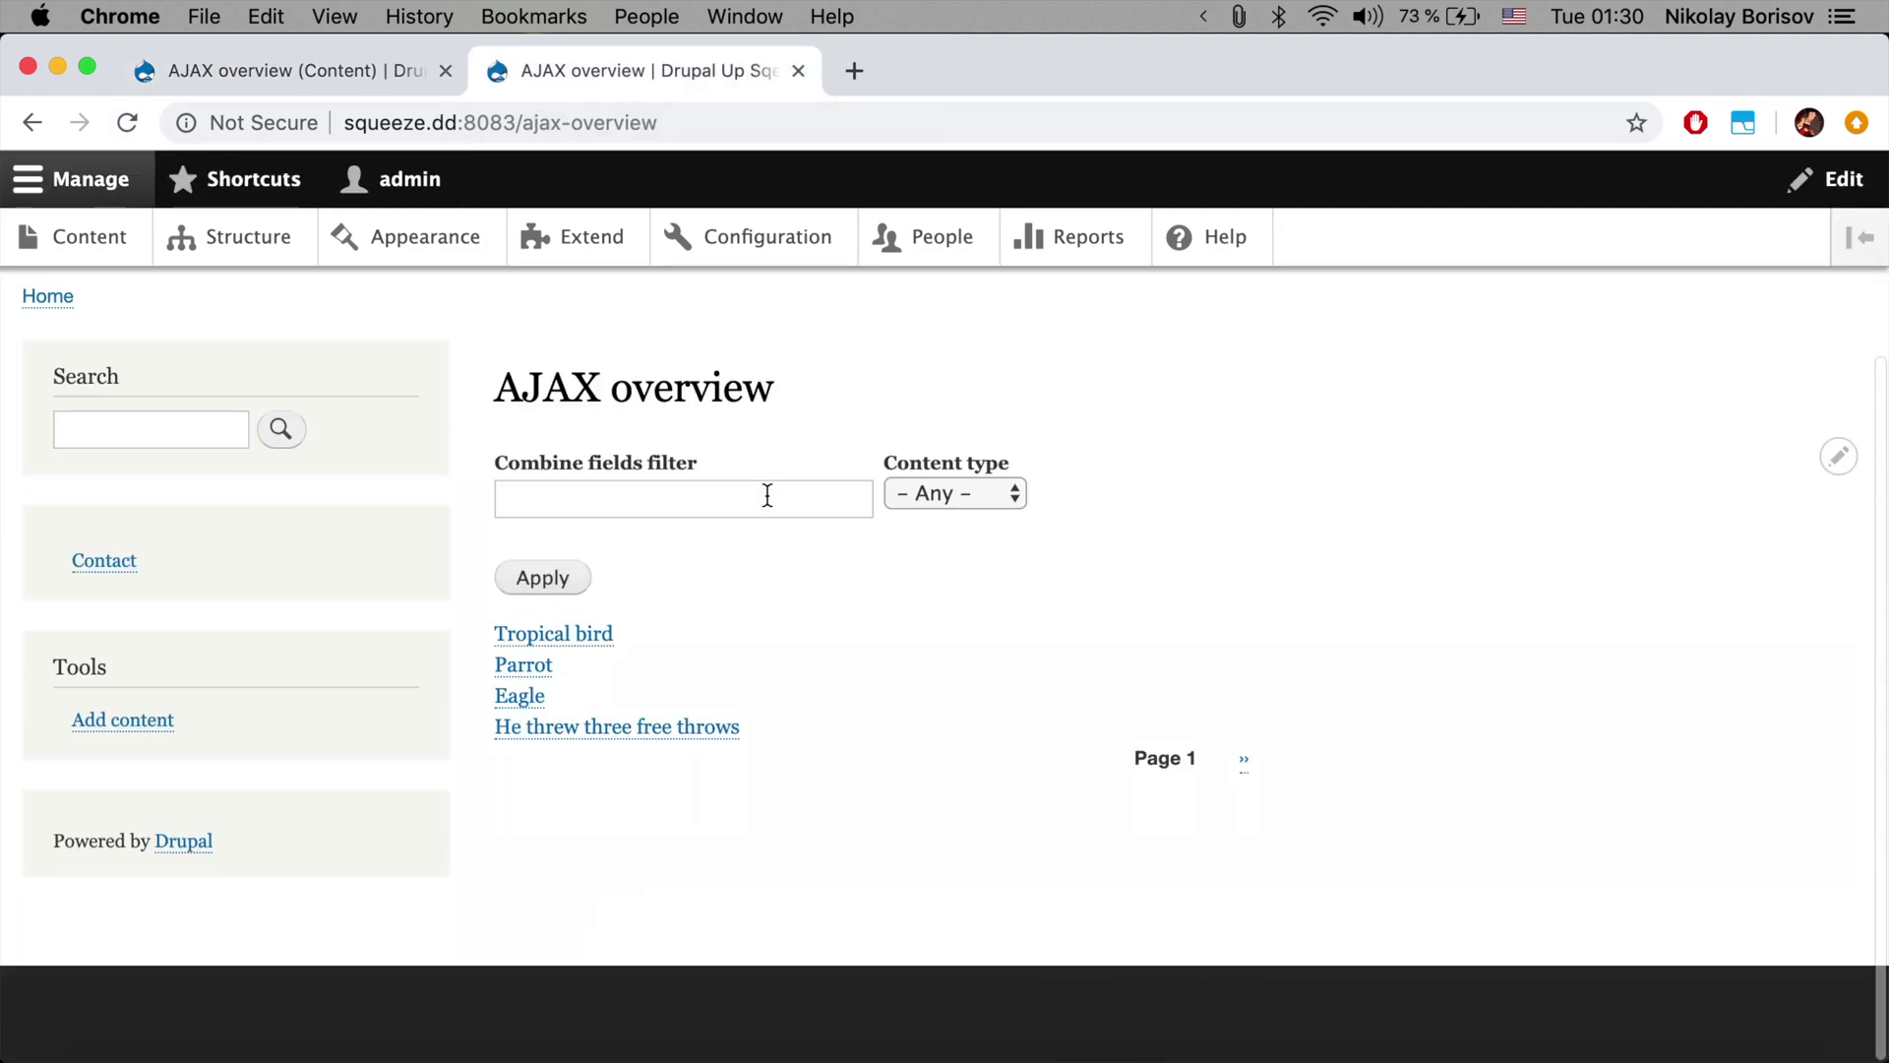
{"action": "left_click", "coordinate": [763, 500]}
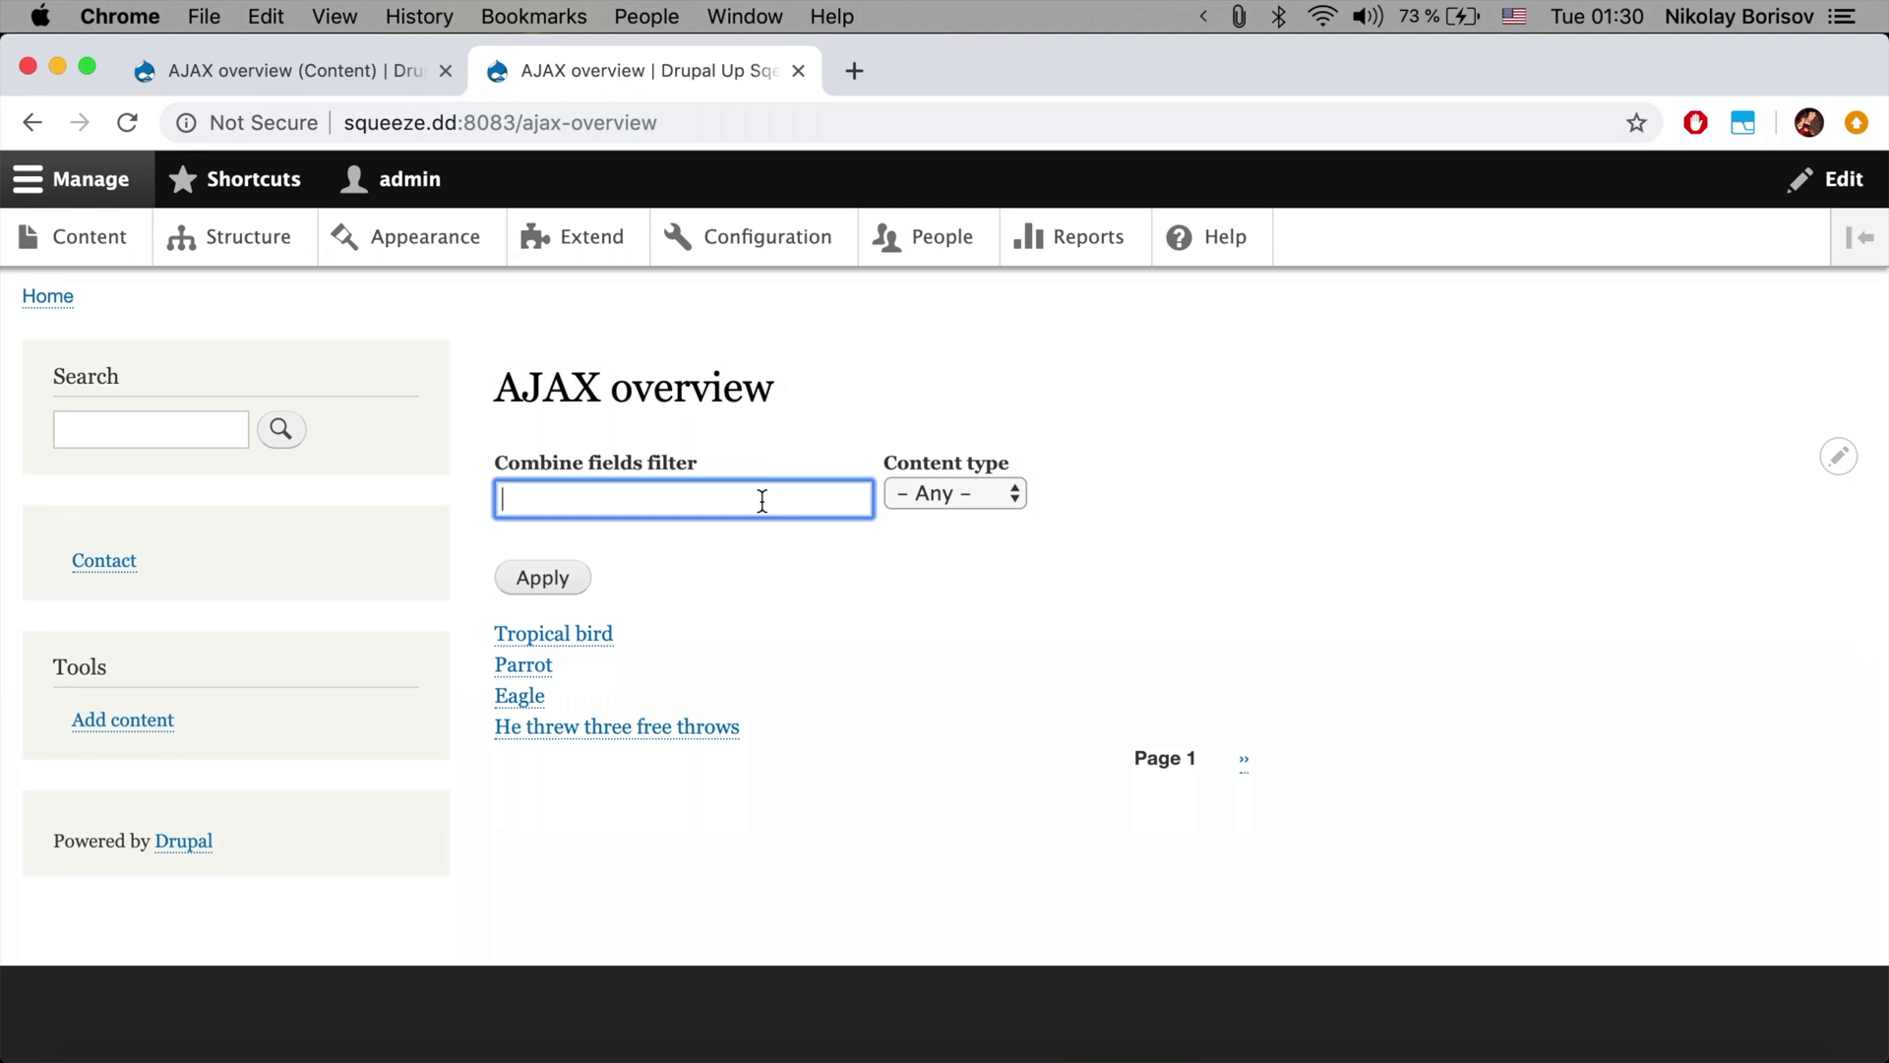
{"action": "type", "text": "Eagle"}
{"action": "left_click", "coordinate": [580, 588]}
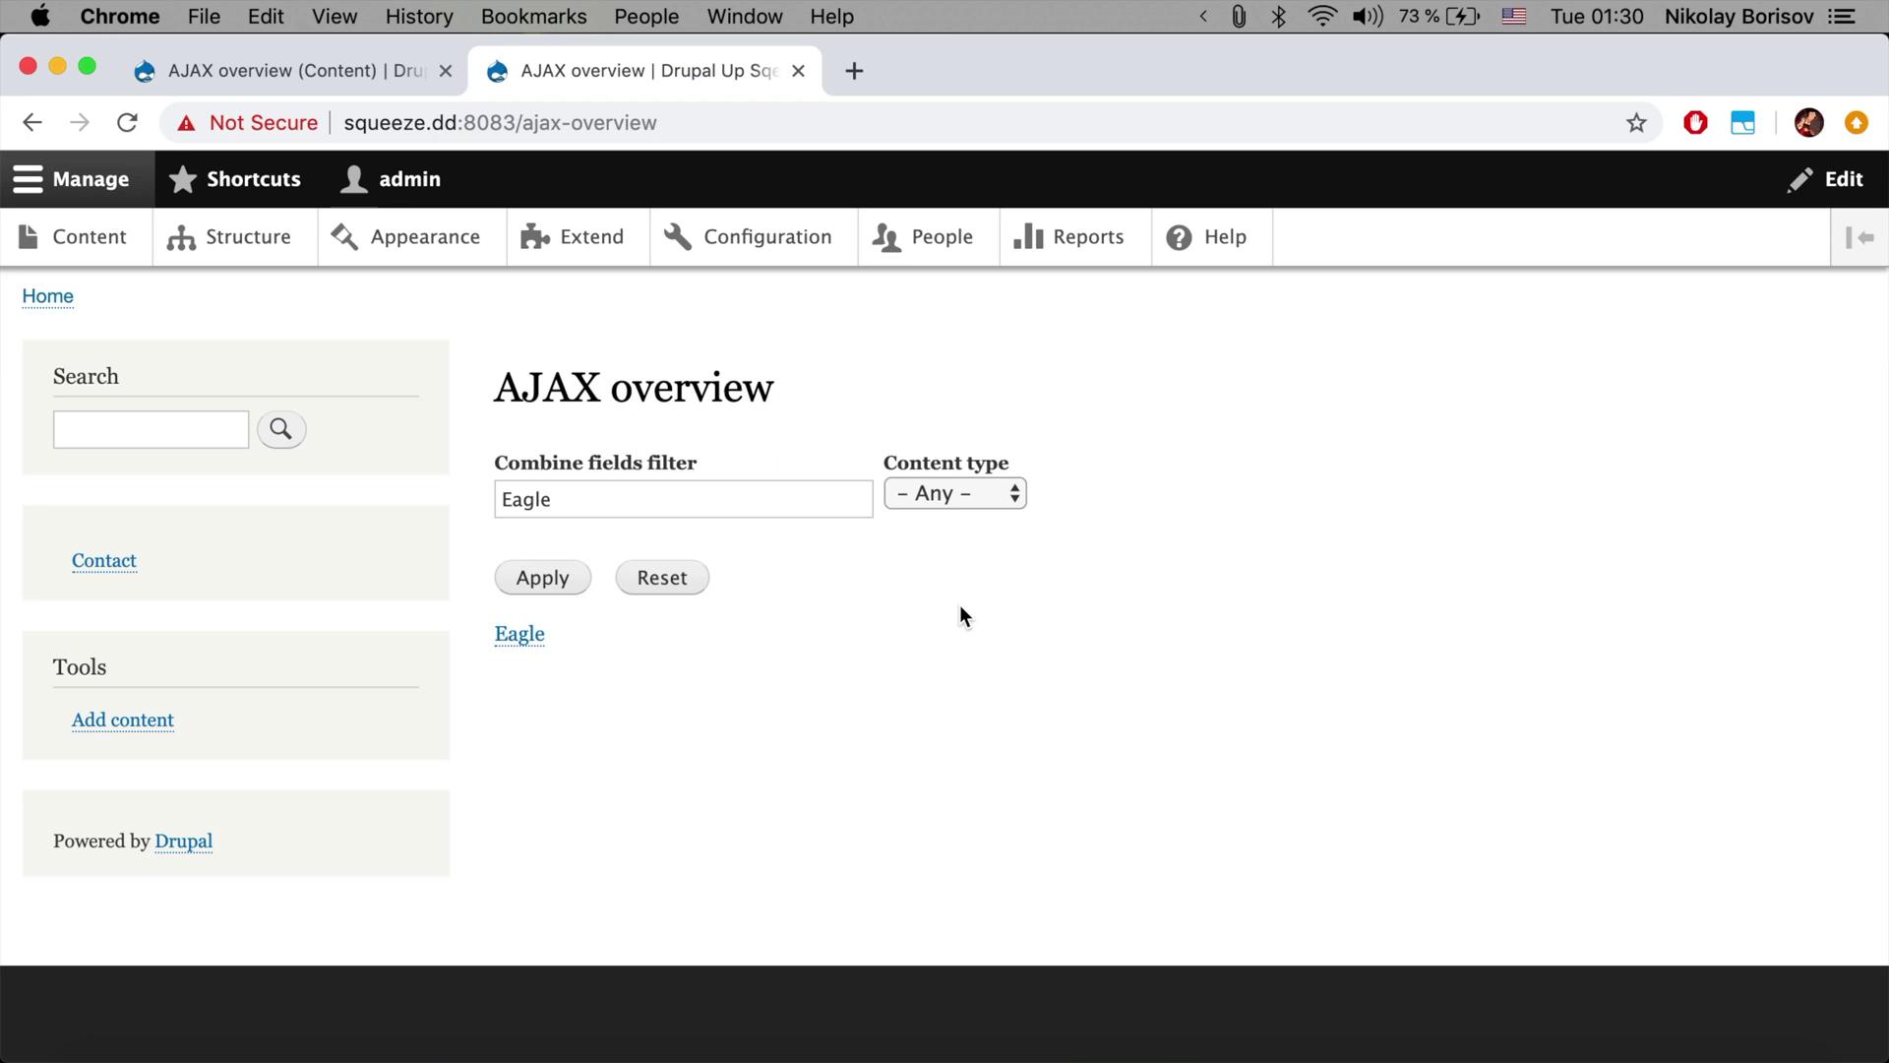
{"action": "left_click", "coordinate": [669, 588]}
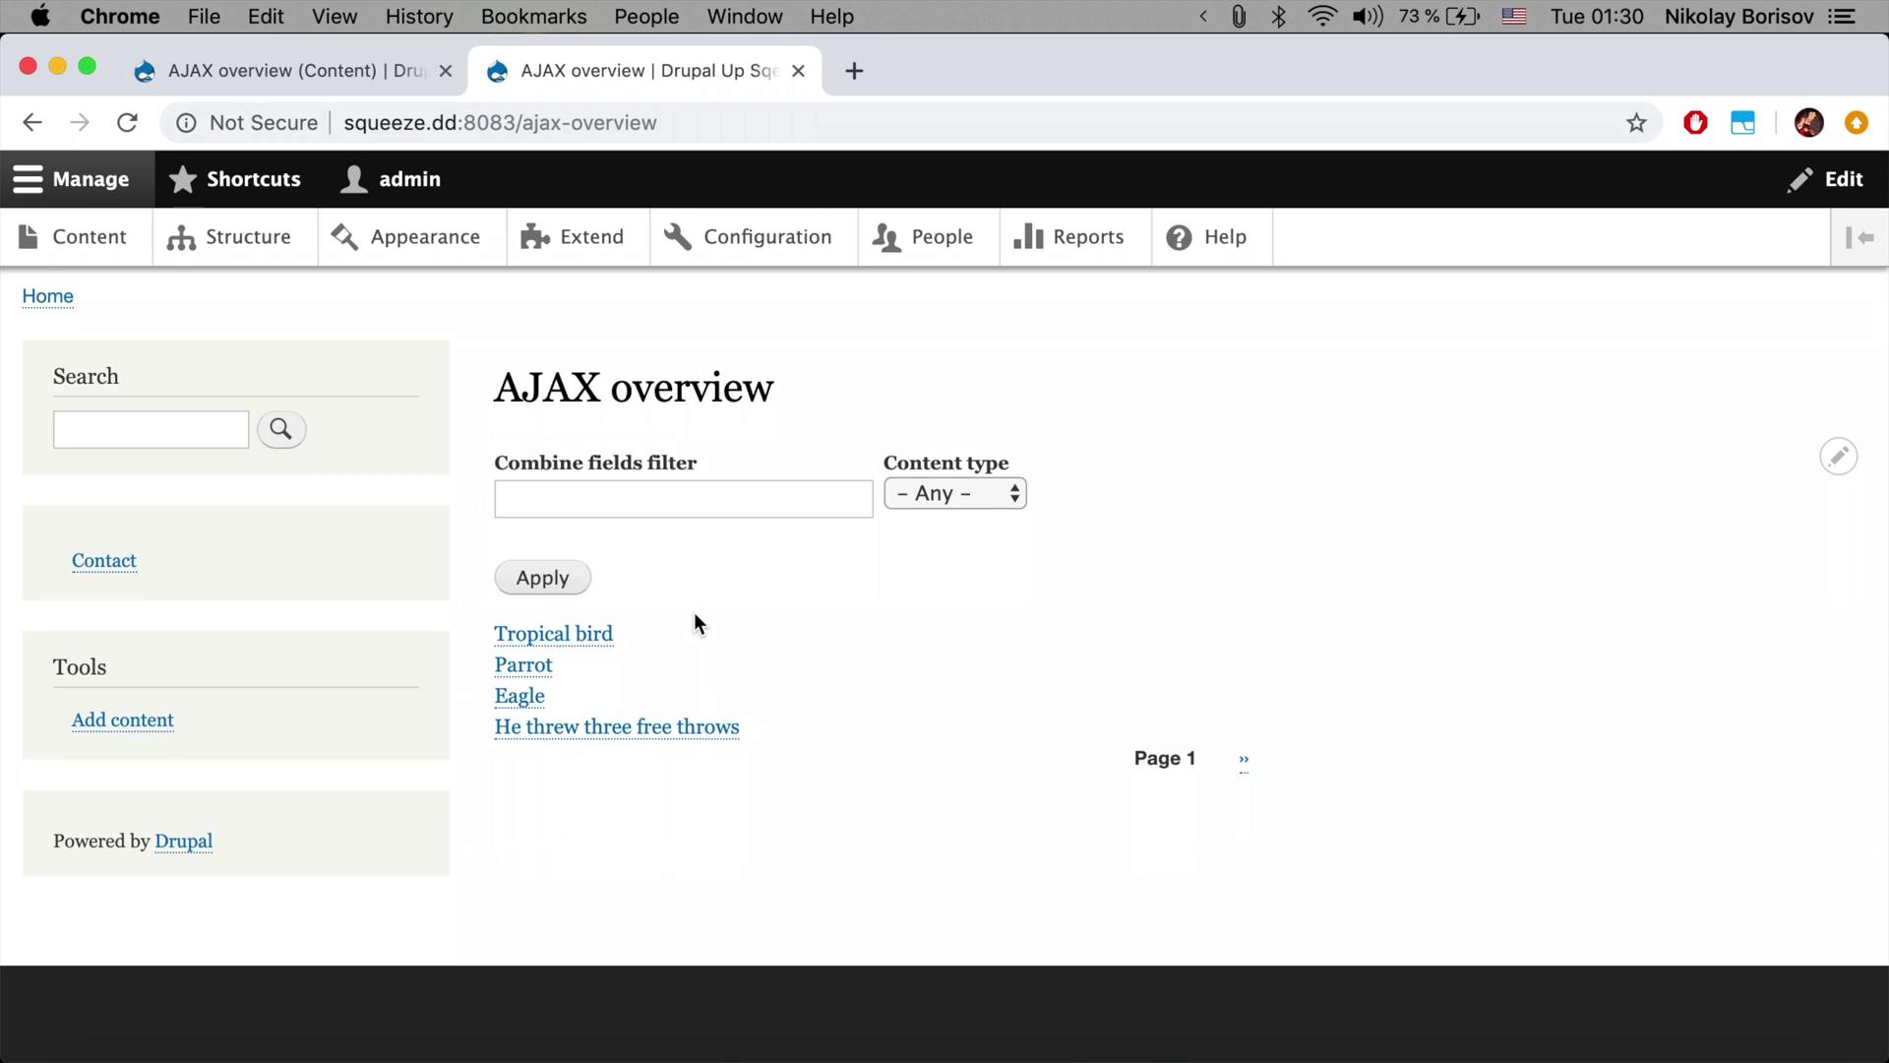
Step: Filter the listing by Content type Article, then switch to Basic page and apply
{"action": "left_click", "coordinate": [666, 502]}
{"action": "left_click", "coordinate": [948, 496]}
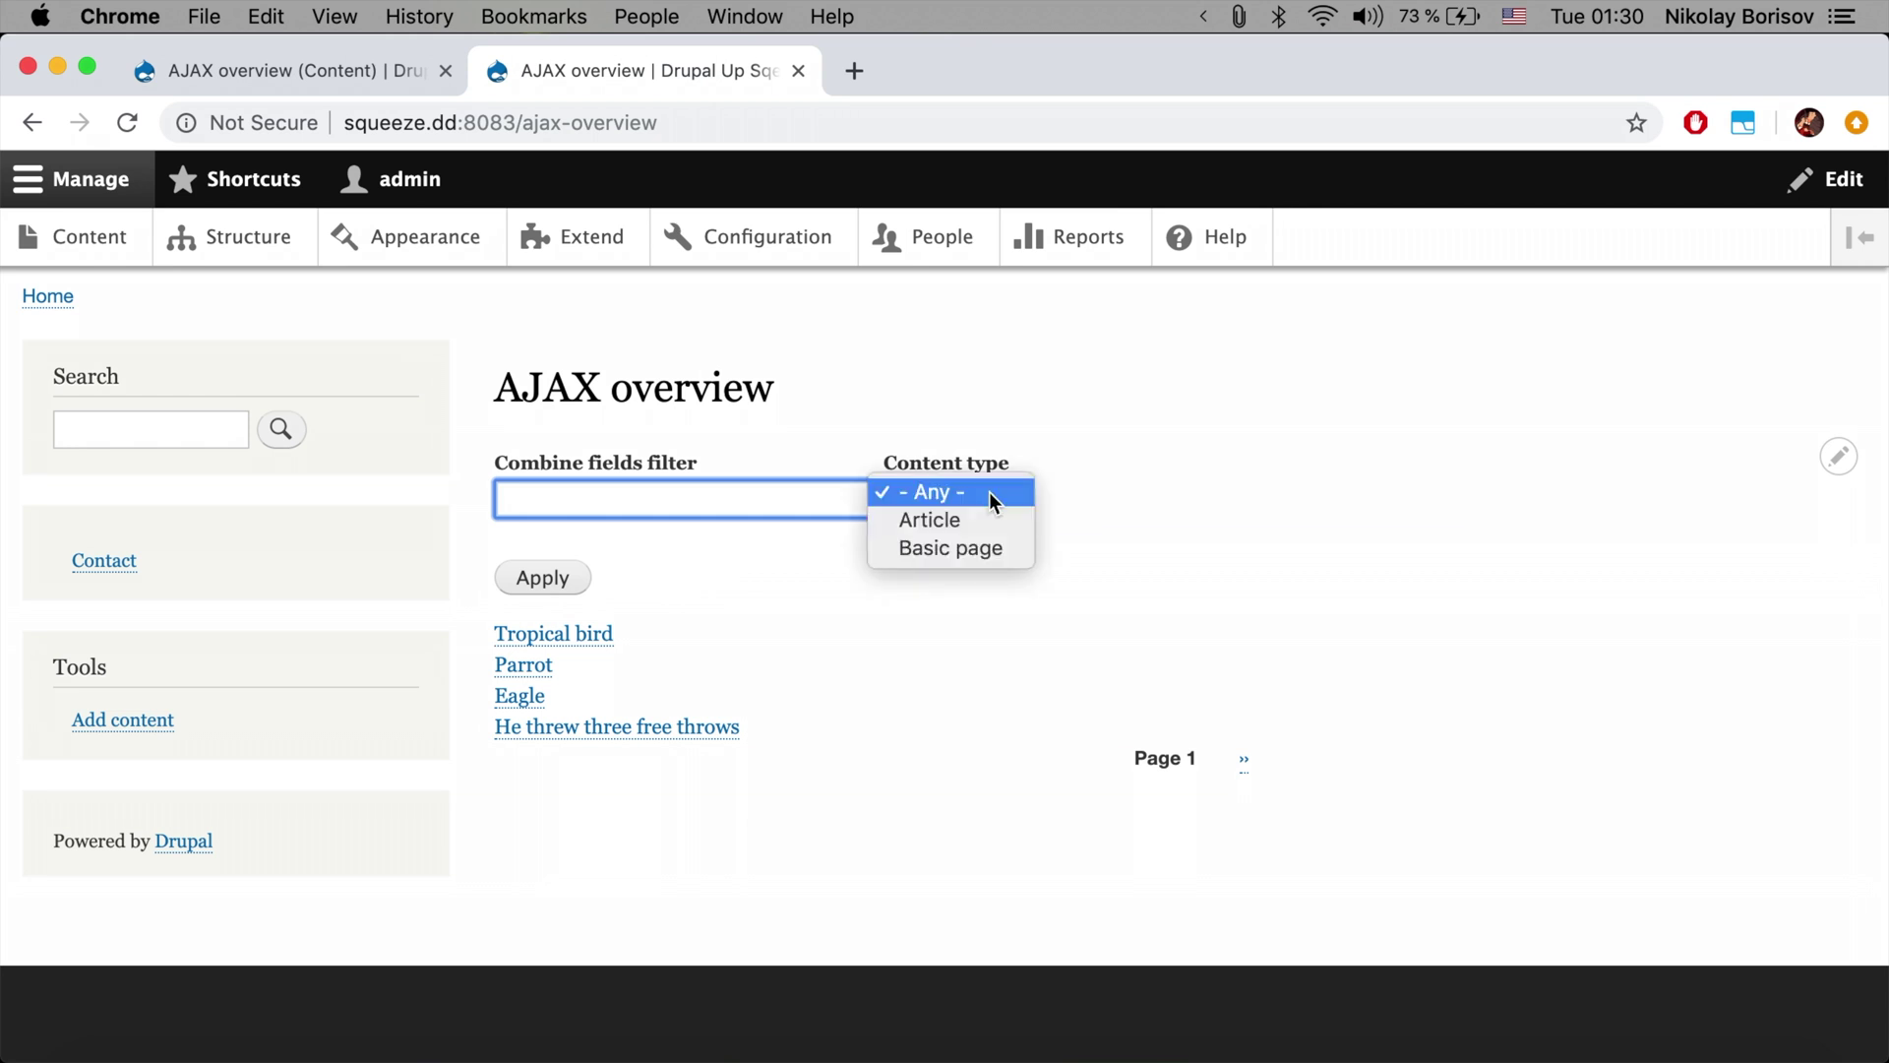
{"action": "left_click", "coordinate": [954, 522]}
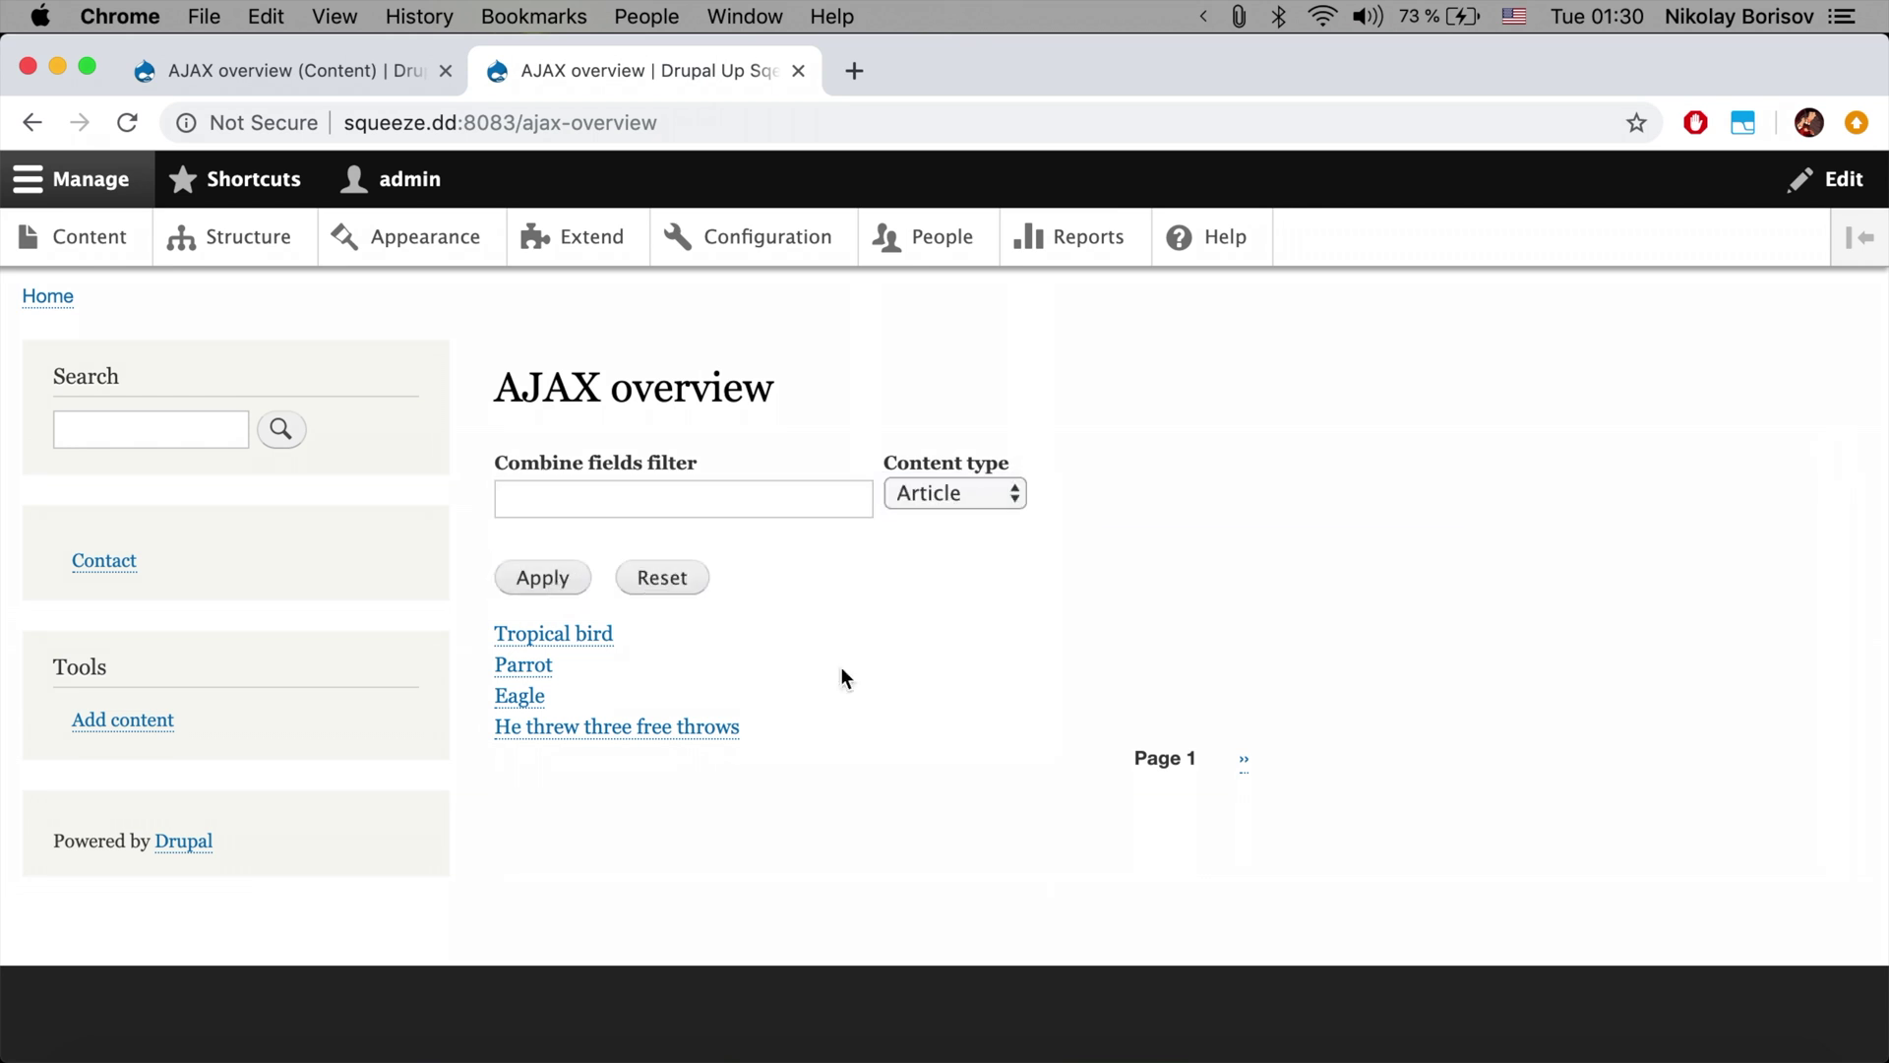
{"action": "left_click", "coordinate": [974, 494]}
{"action": "left_click", "coordinate": [945, 528]}
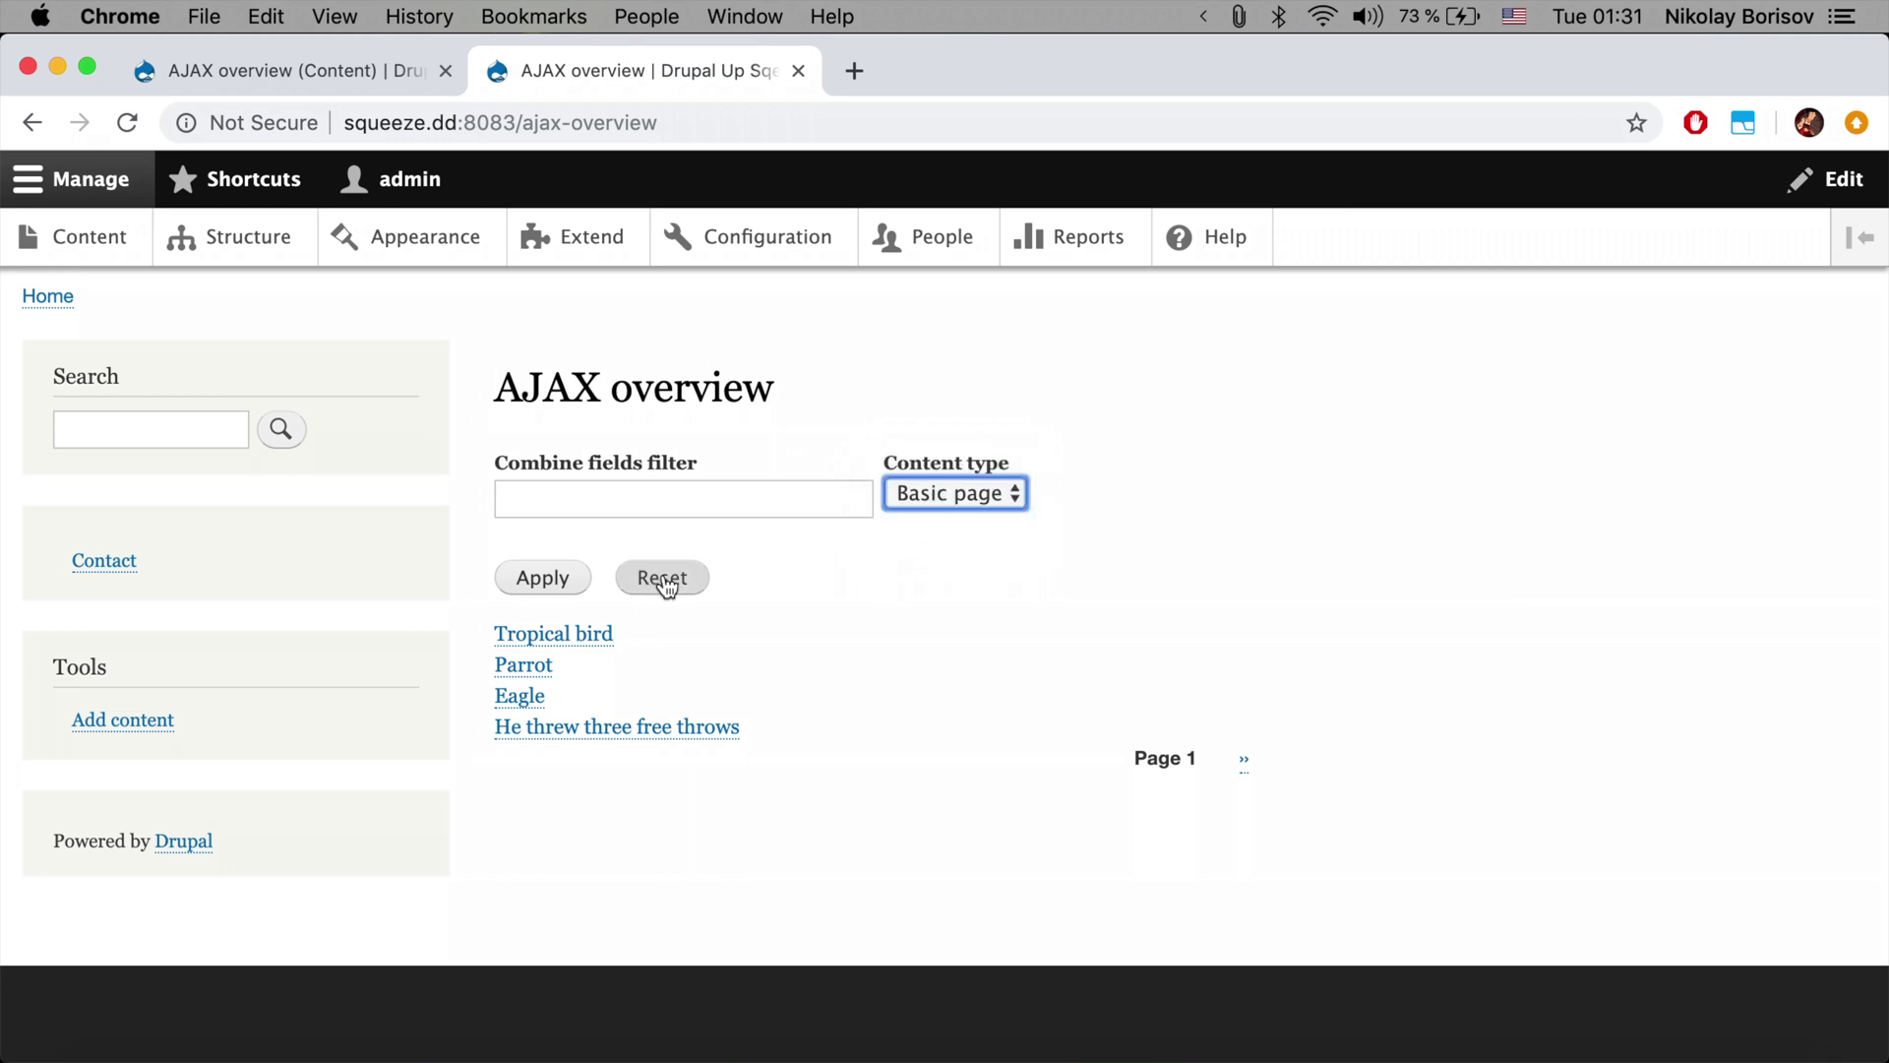
{"action": "left_click", "coordinate": [548, 578]}
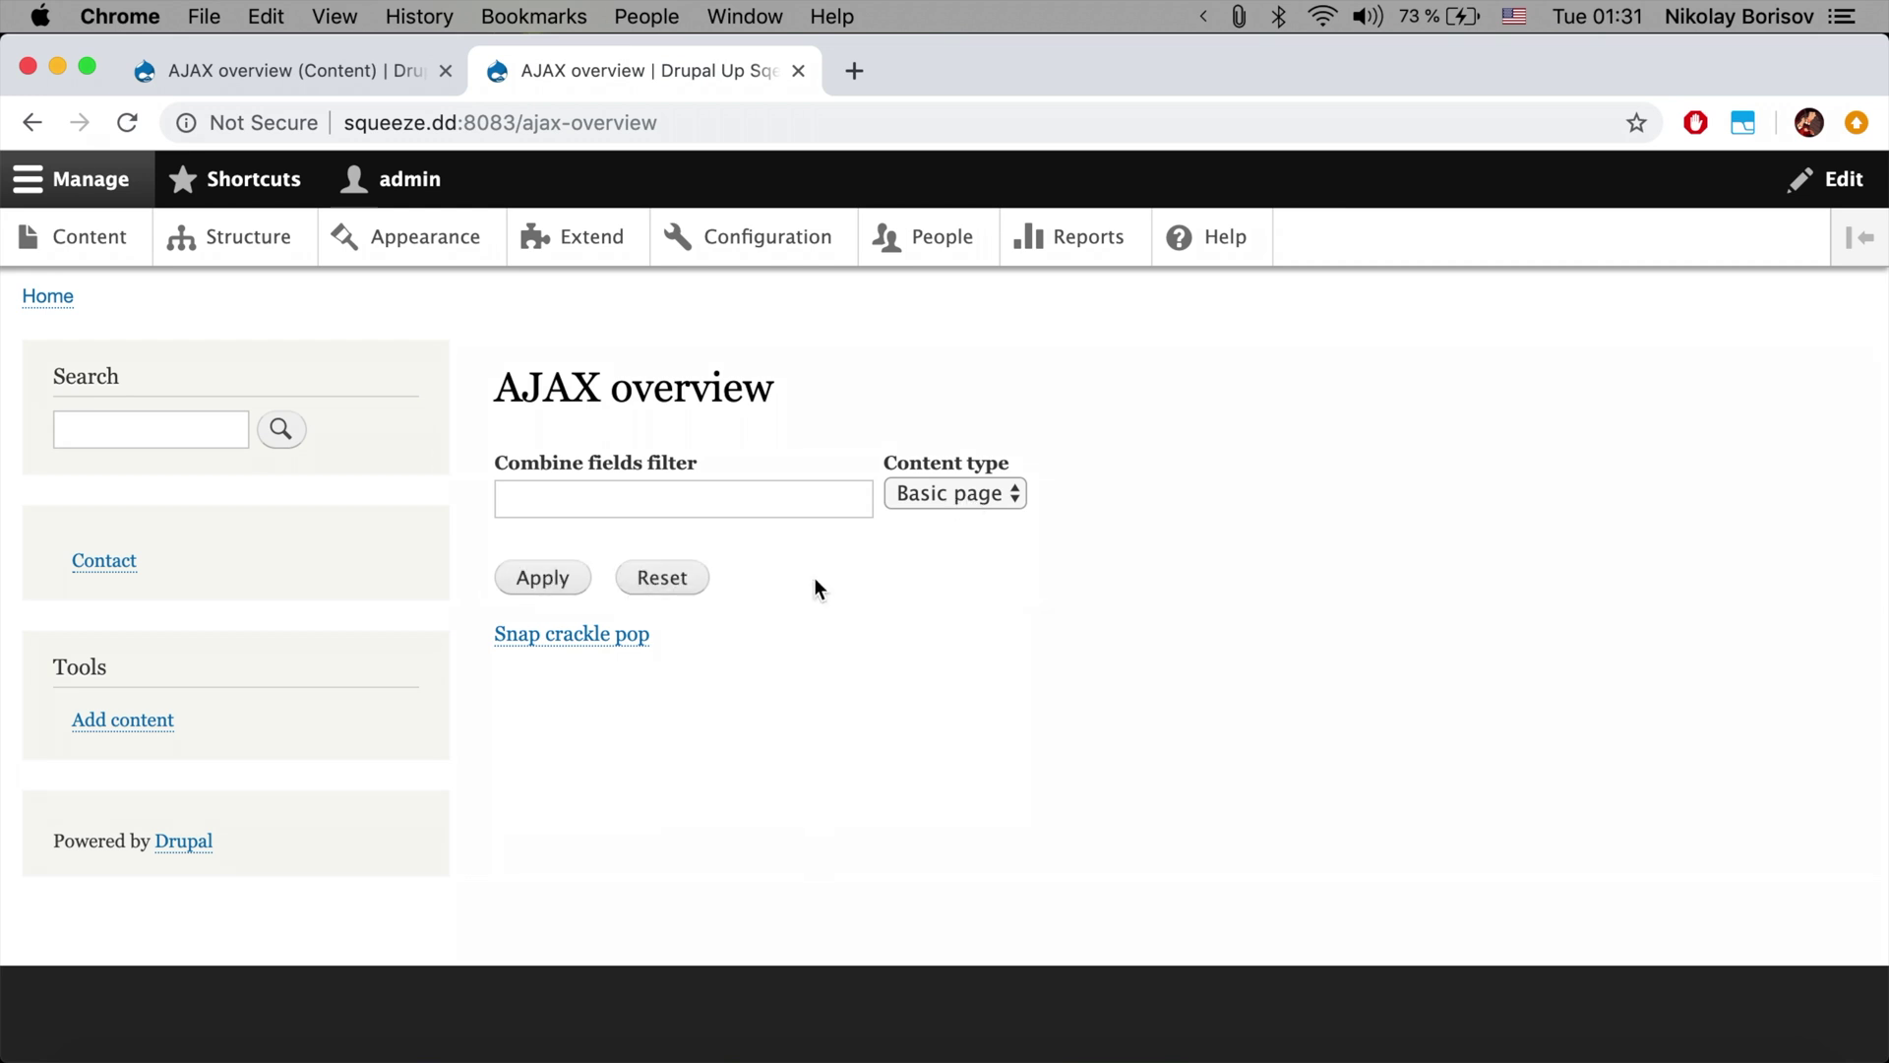
Step: Set Content type back to – Any –, apply, and view page 2 of results
{"action": "left_click", "coordinate": [971, 506]}
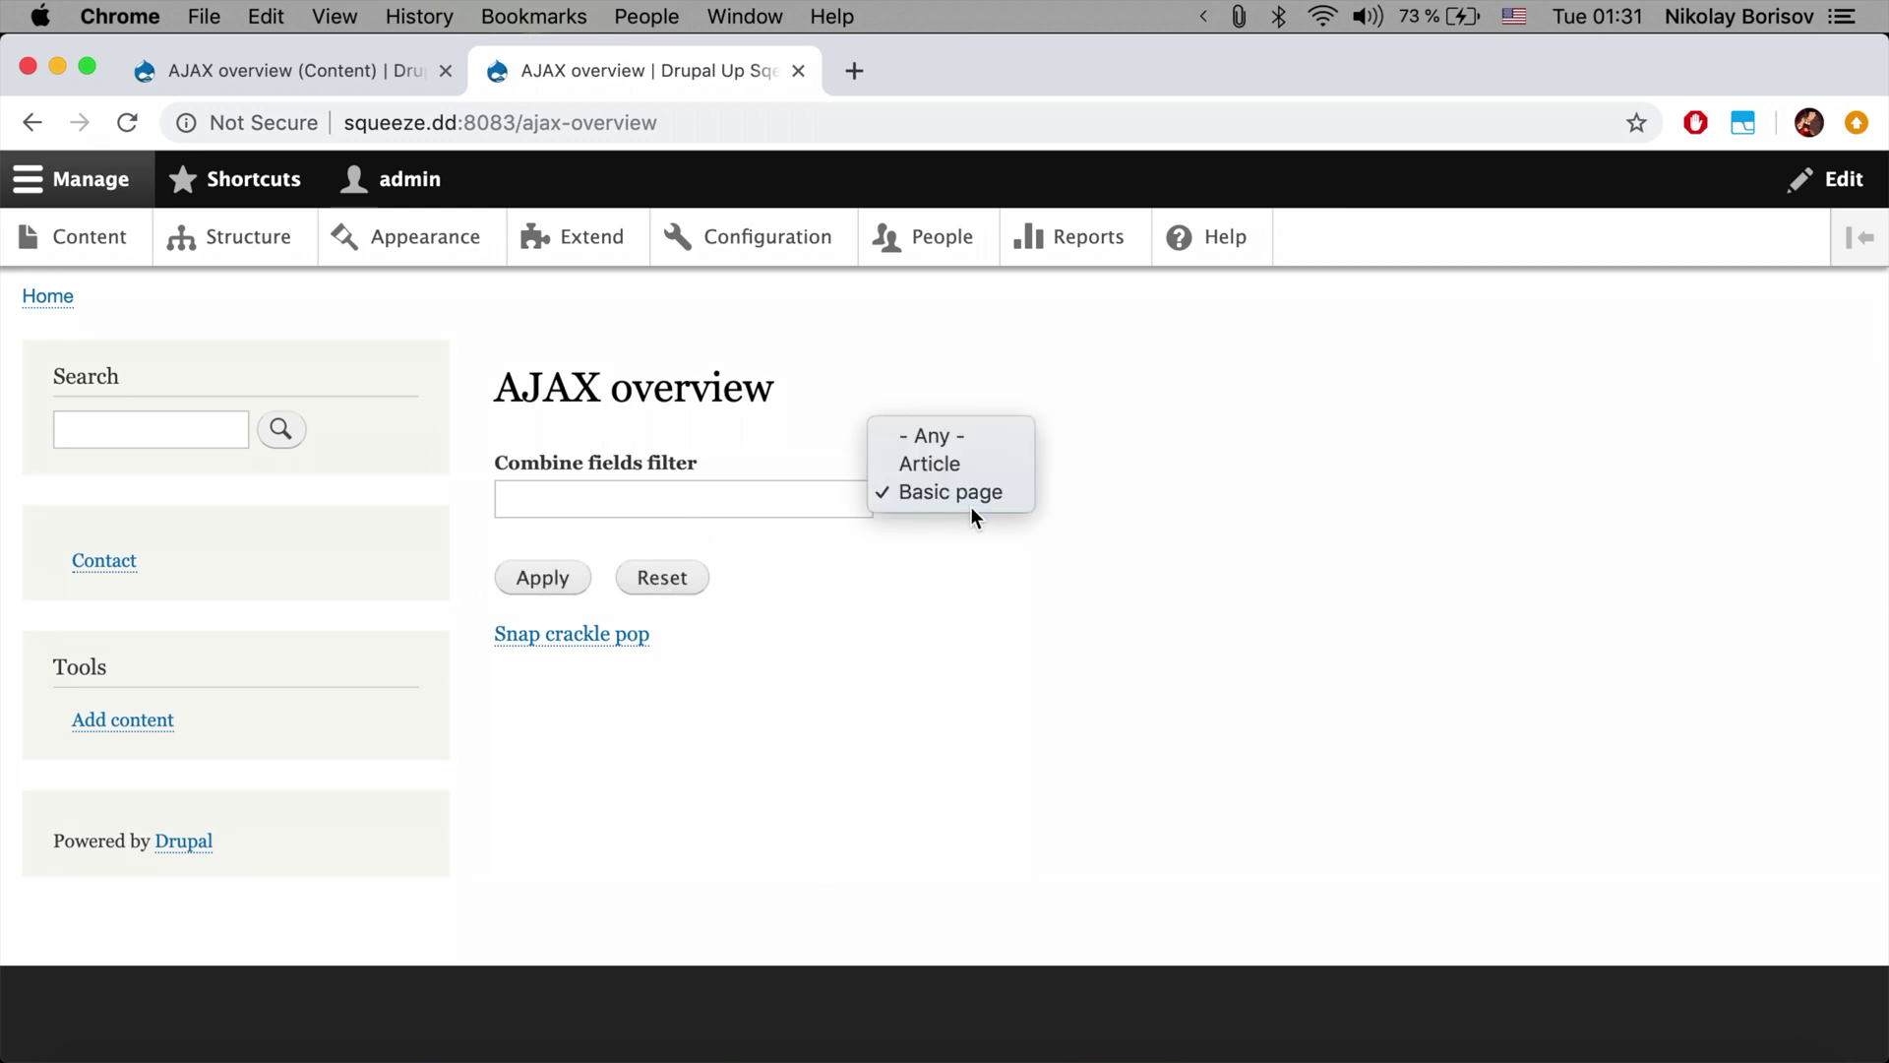
{"action": "left_click", "coordinate": [937, 436]}
{"action": "left_click", "coordinate": [543, 577]}
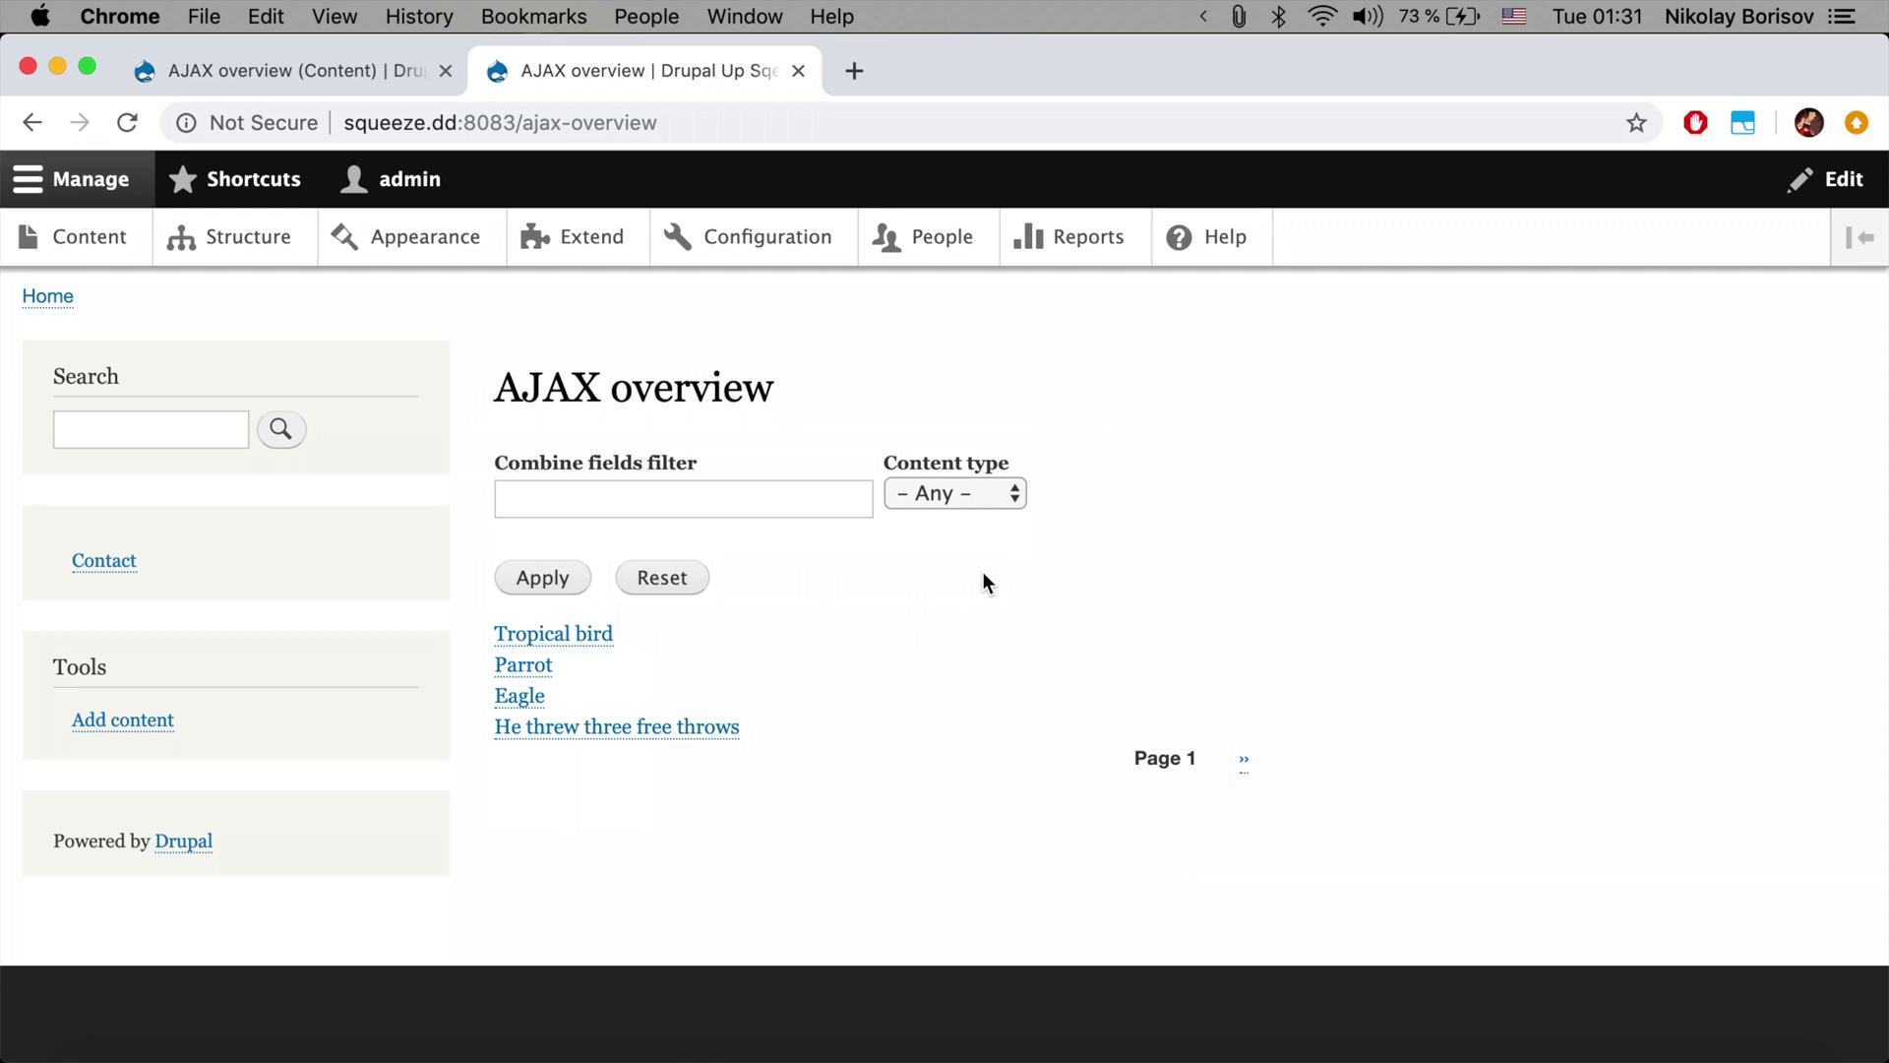
{"action": "left_click", "coordinate": [1244, 763]}
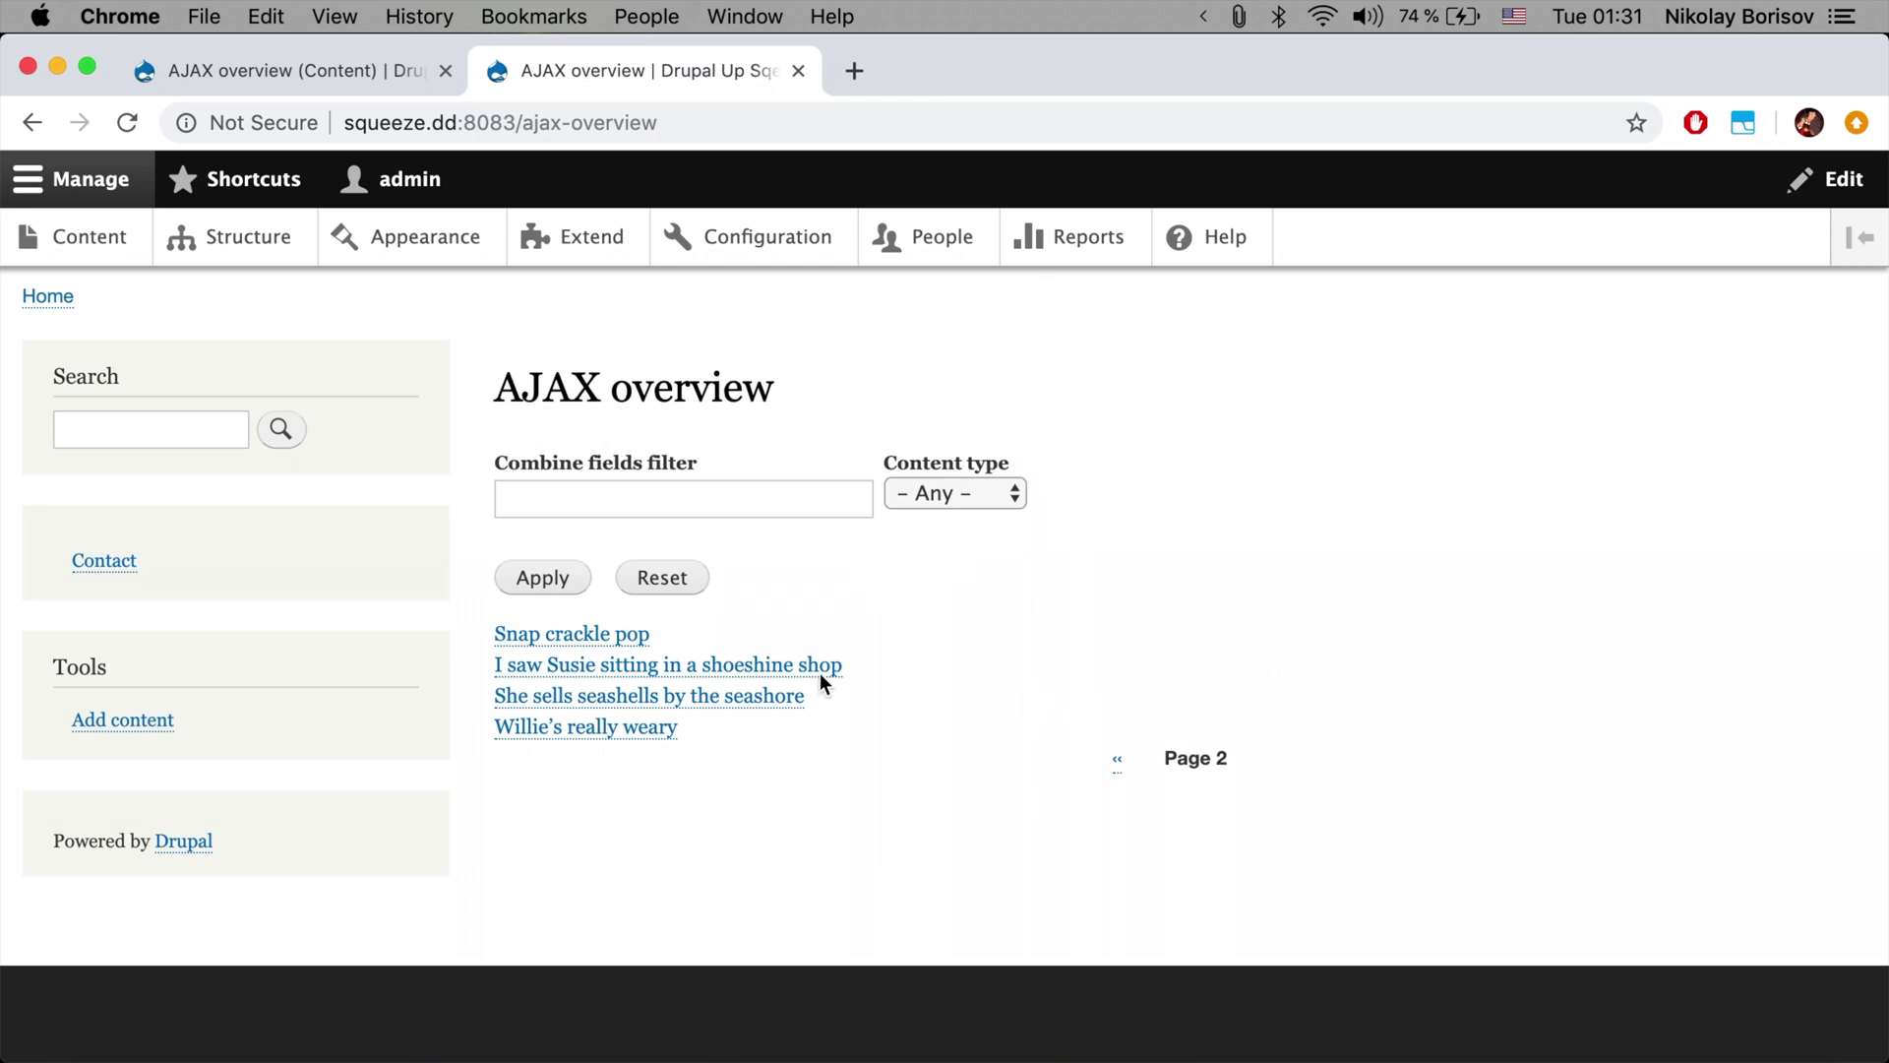
{"action": "left_click", "coordinate": [1117, 763]}
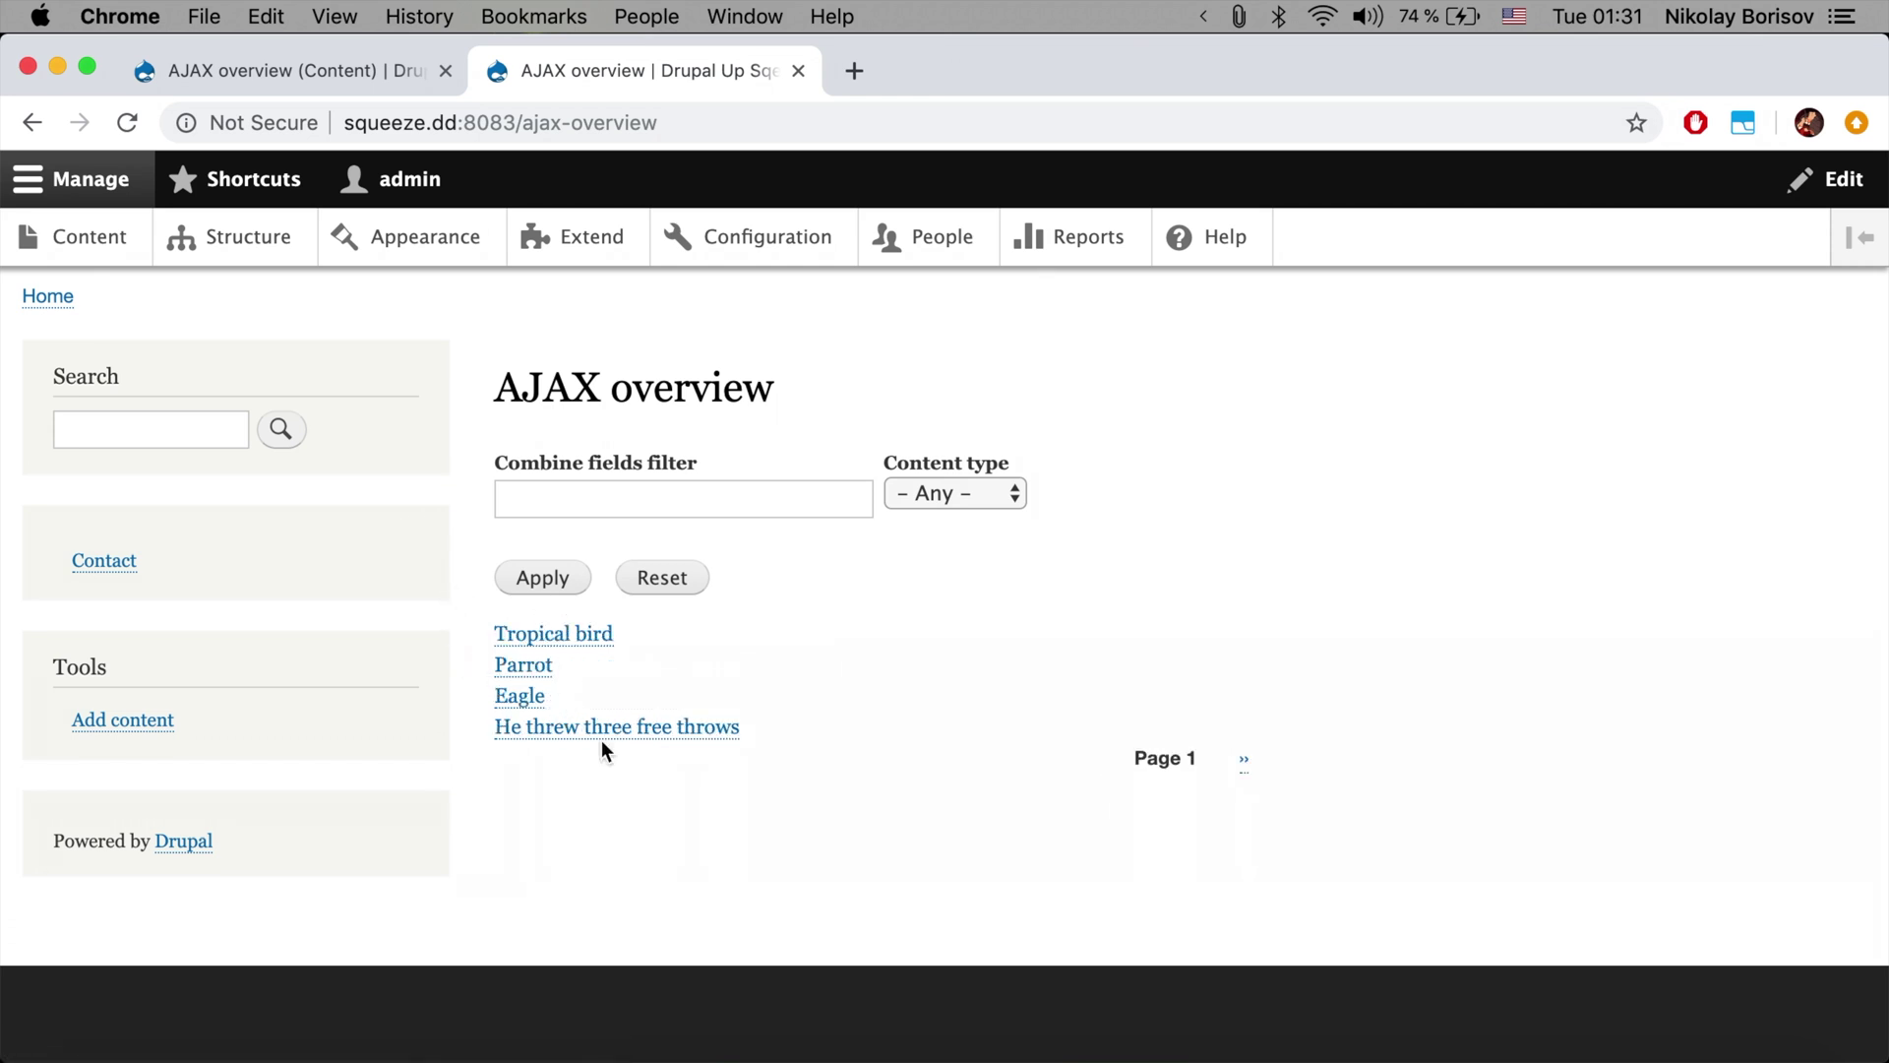